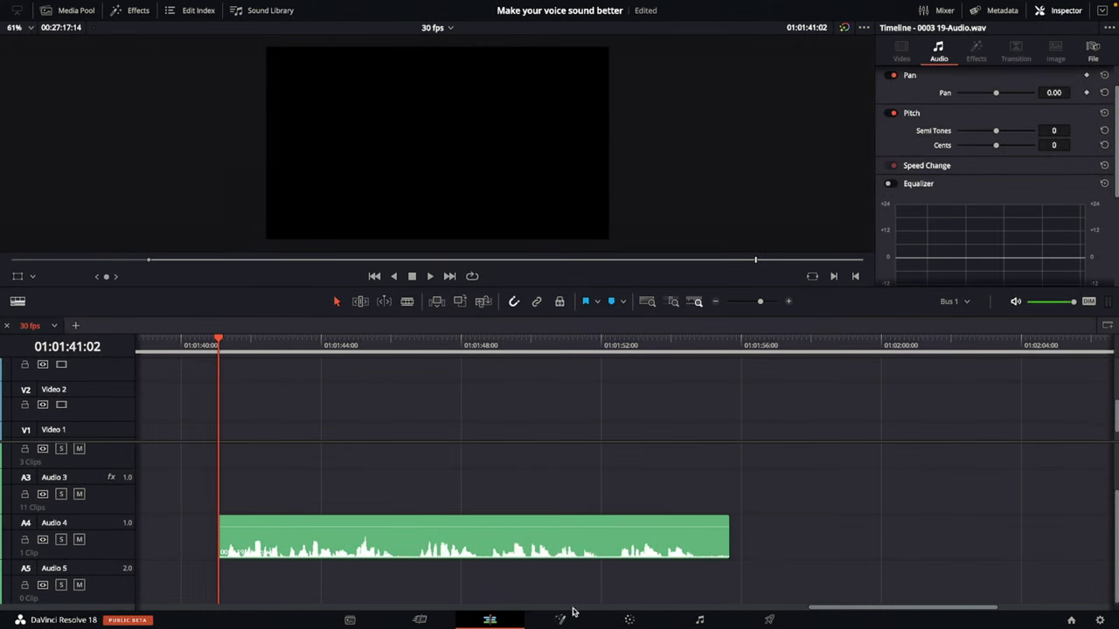
Step: Switch to the Fairlight page and play back the voice clip on the Audio 4 track
click(139, 11)
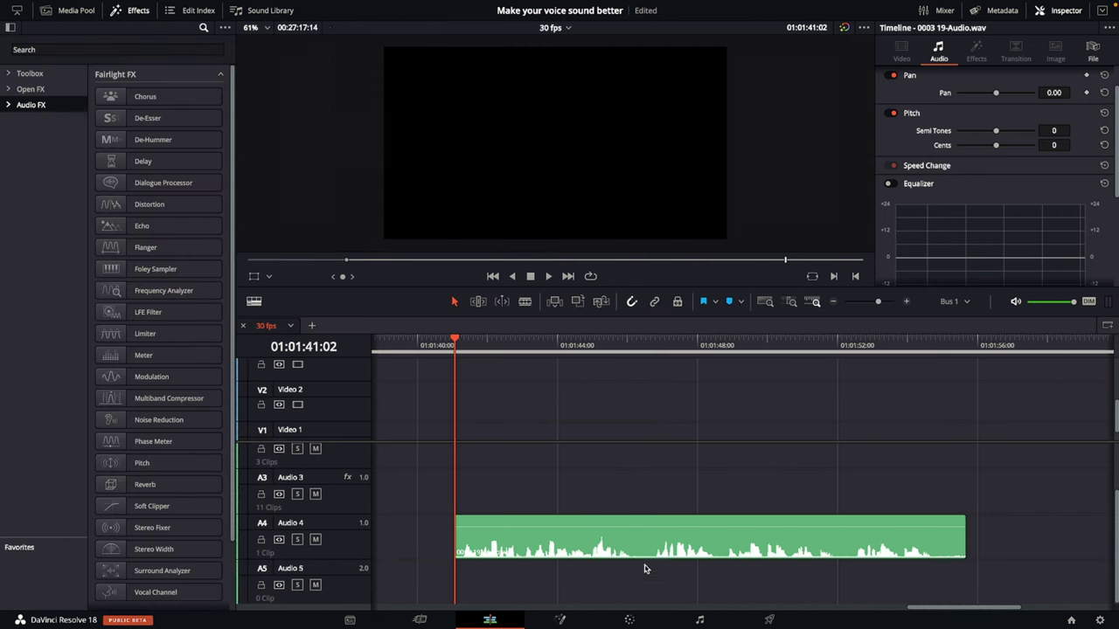
click(700, 620)
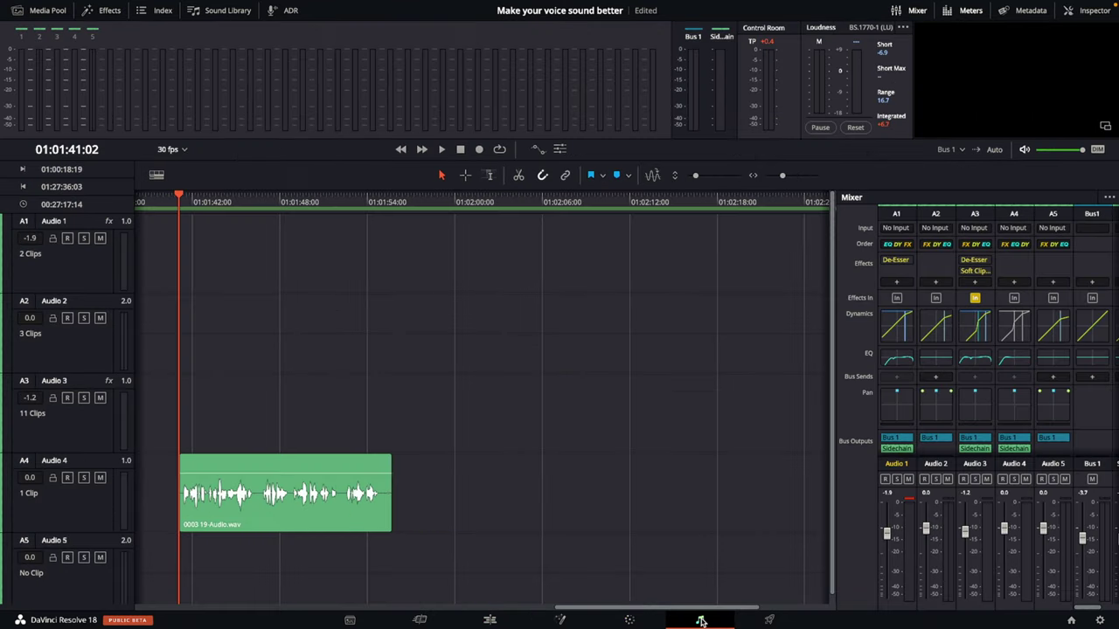
click(330, 500)
scroll(361, 472, up, 2)
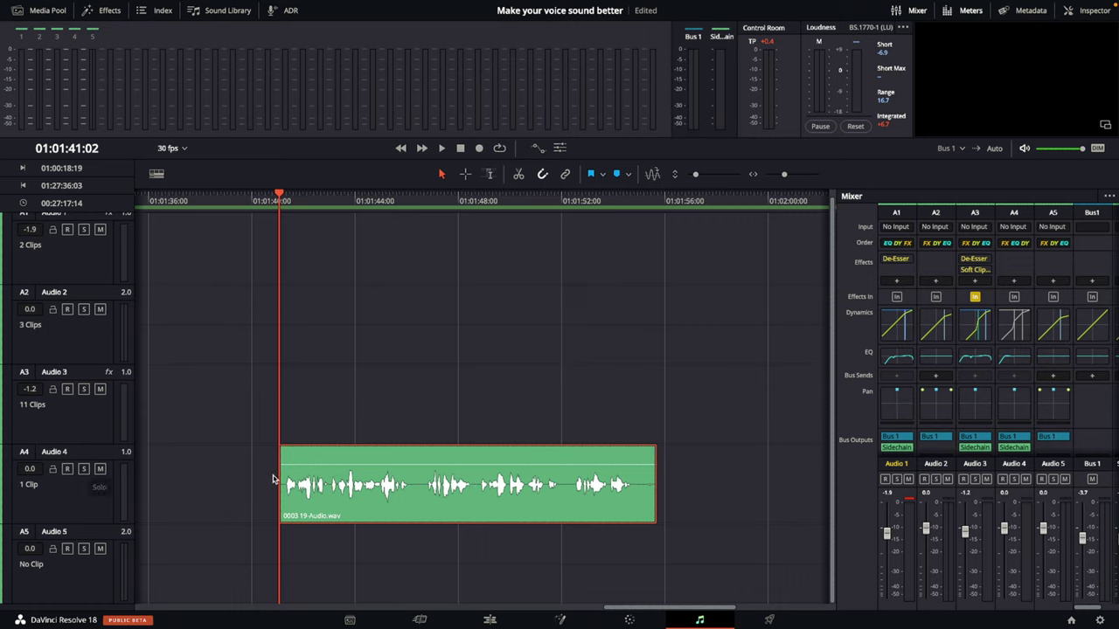
key(space)
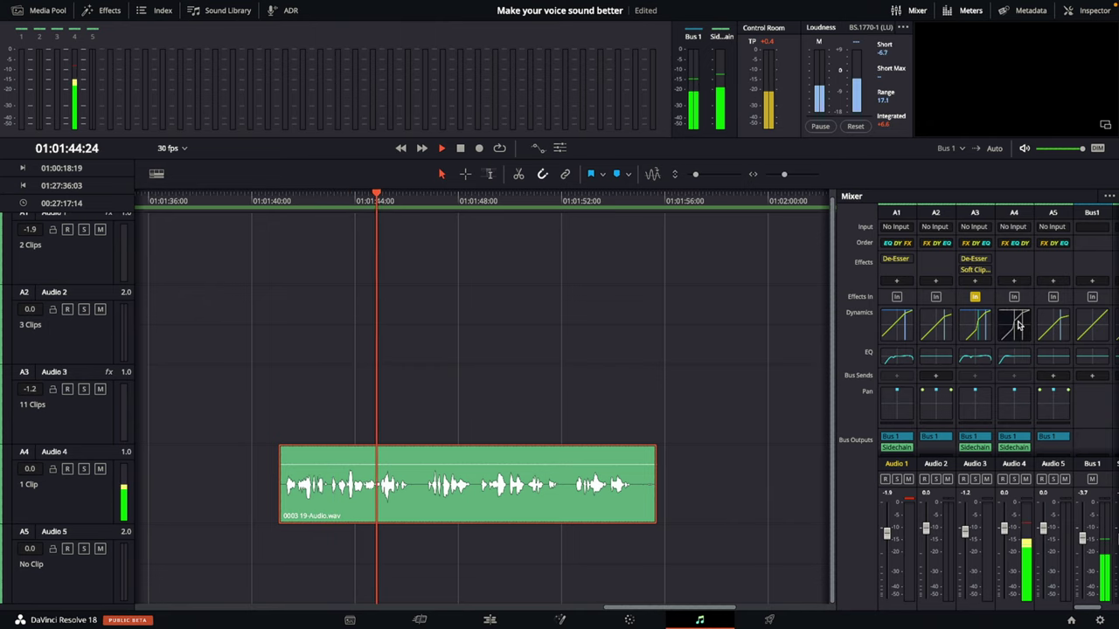
click(500, 458)
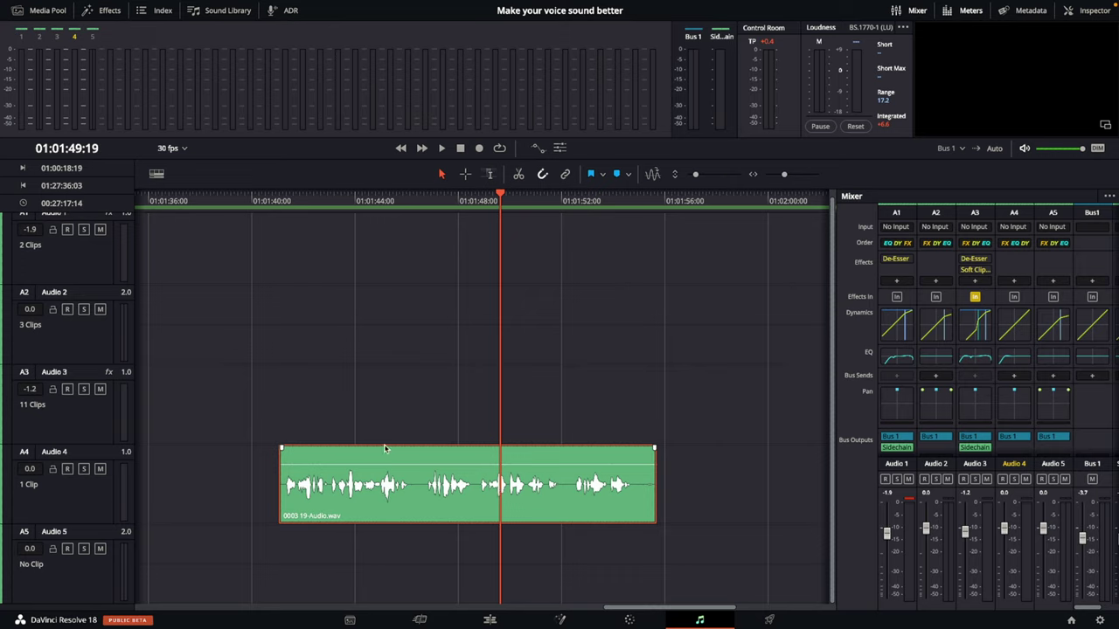
Step: Normalize the Audio 4 clip's level using Sample Peak Program mode with a target of -3.0 dBFS
right_click(422, 491)
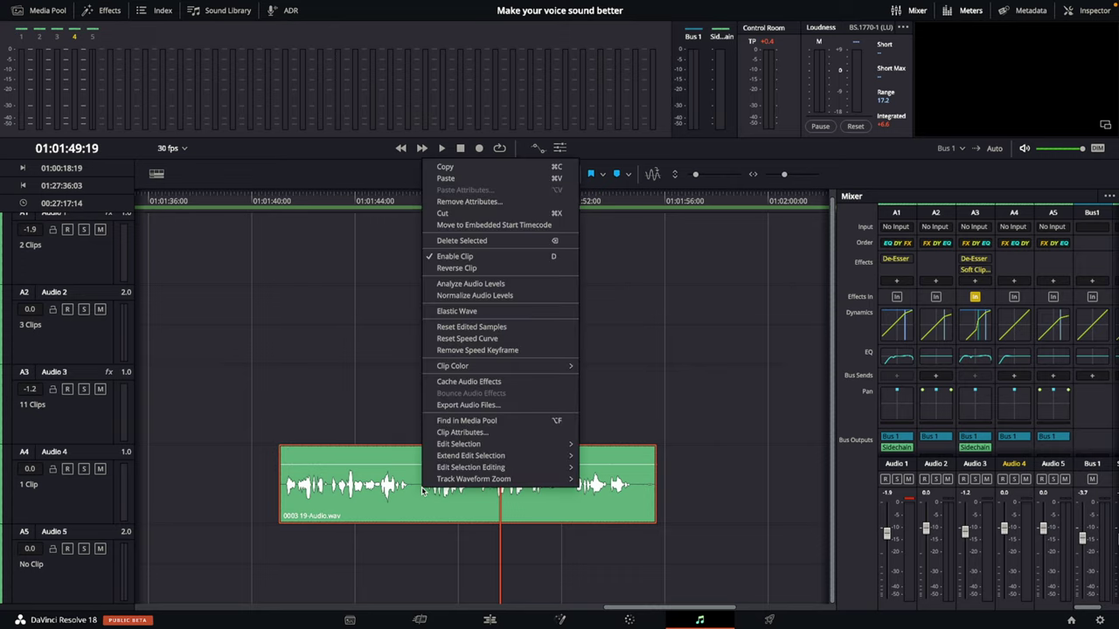
click(509, 296)
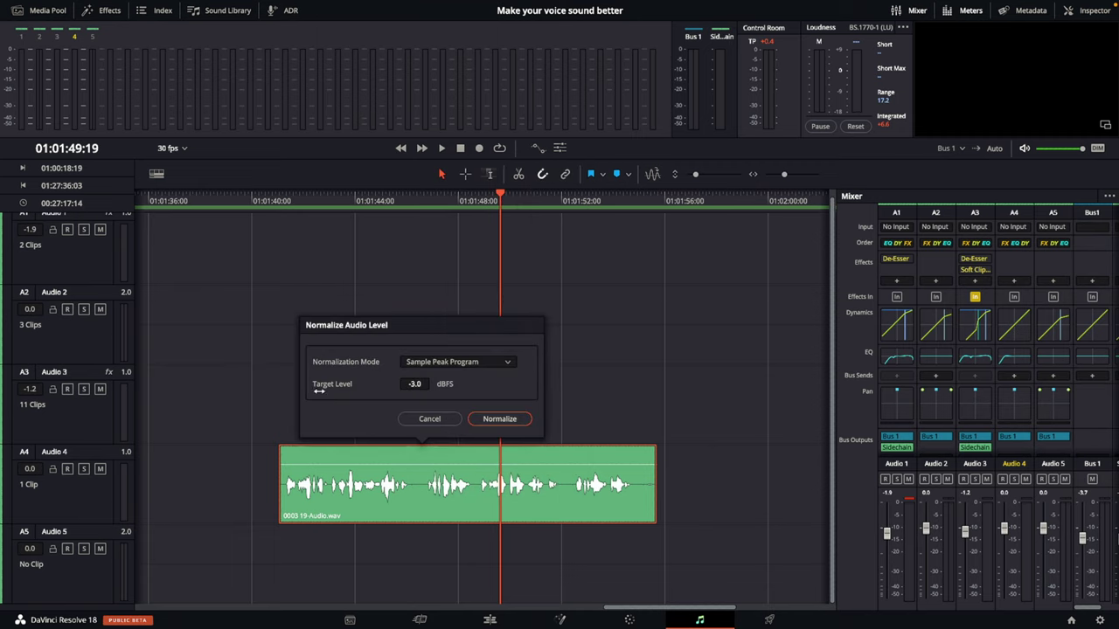
click(510, 420)
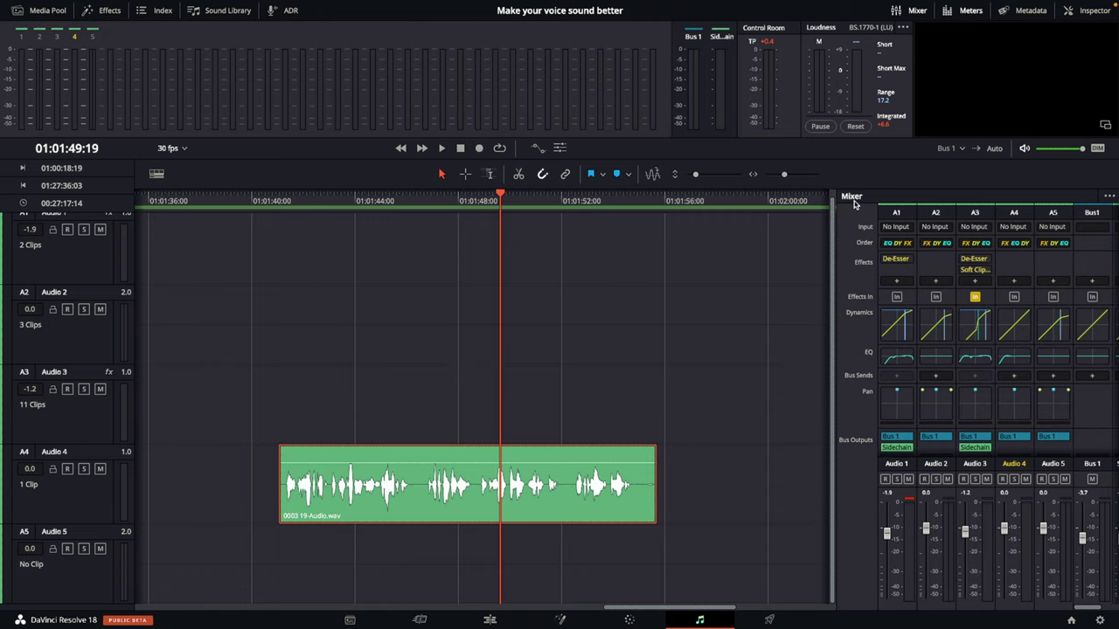
Step: Widen the mixer and add the Fairlight FX De-Esser to the Audio 4 channel
drag(834, 221, 780, 229)
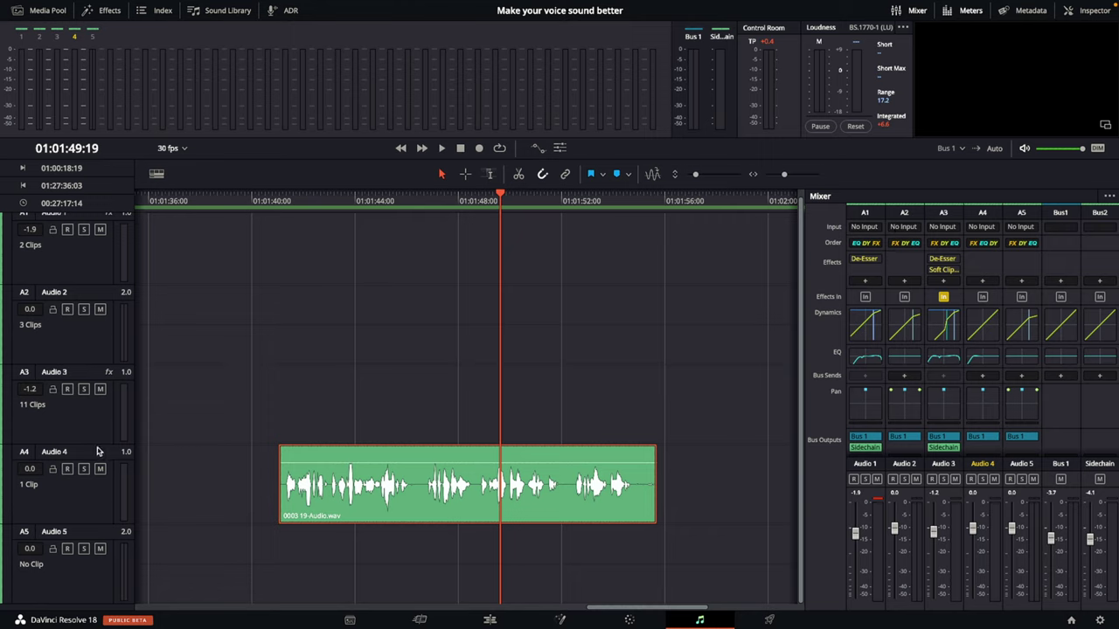
click(982, 282)
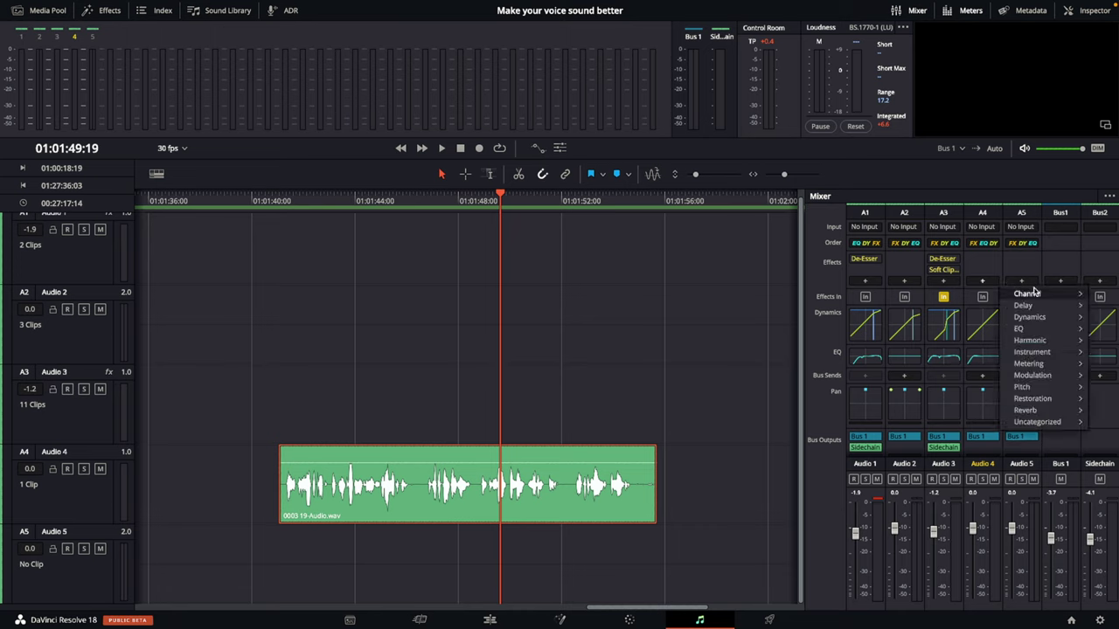
mouse_move(1035, 401)
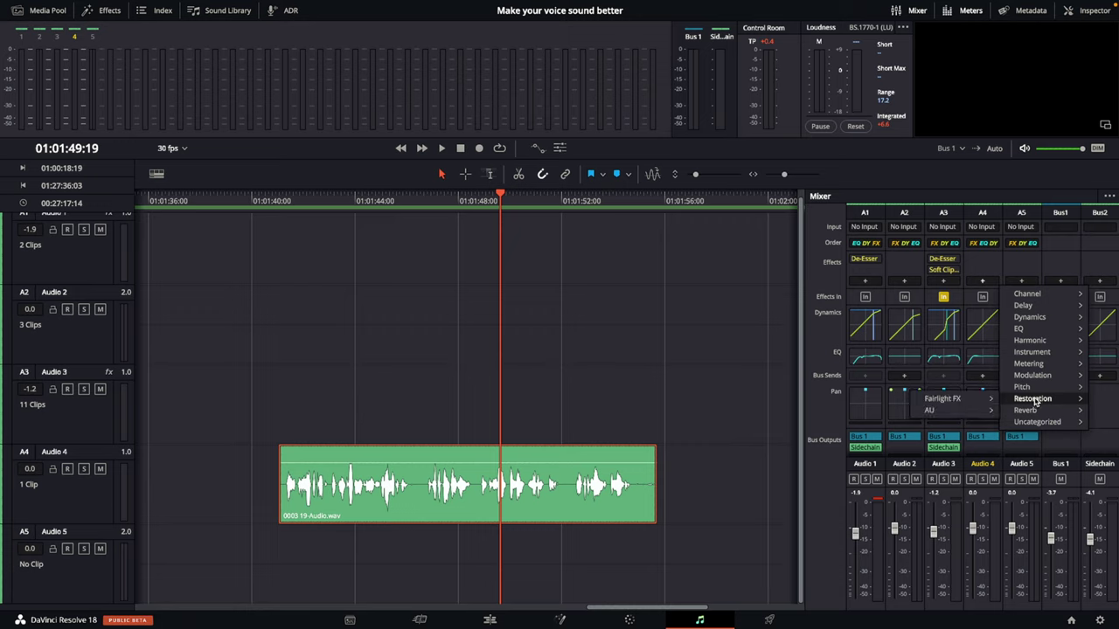
mouse_move(984, 401)
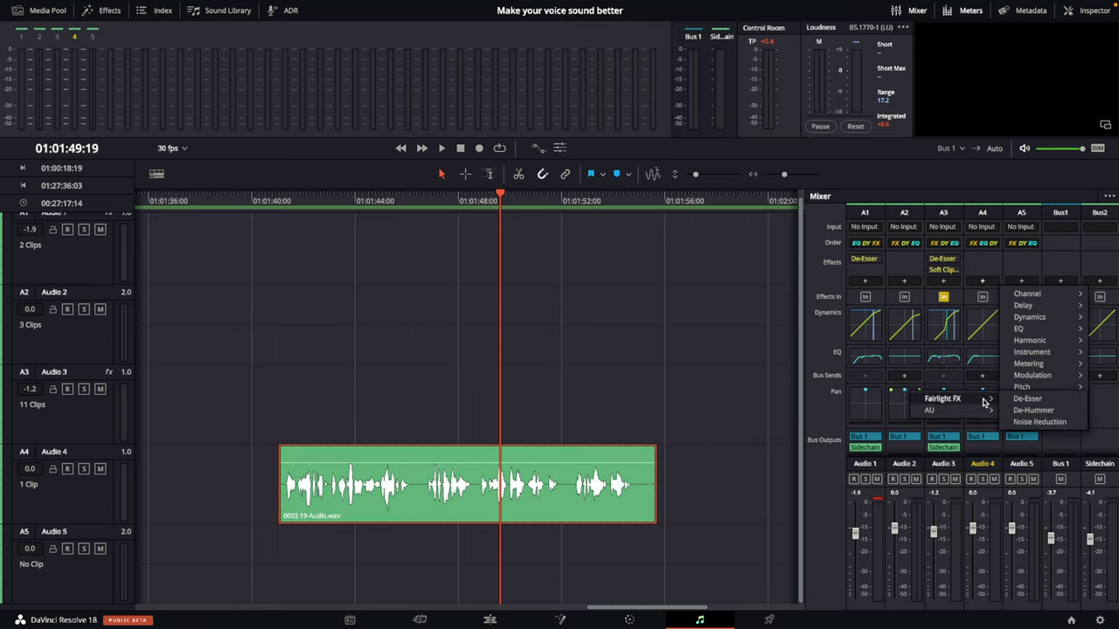
click(1028, 398)
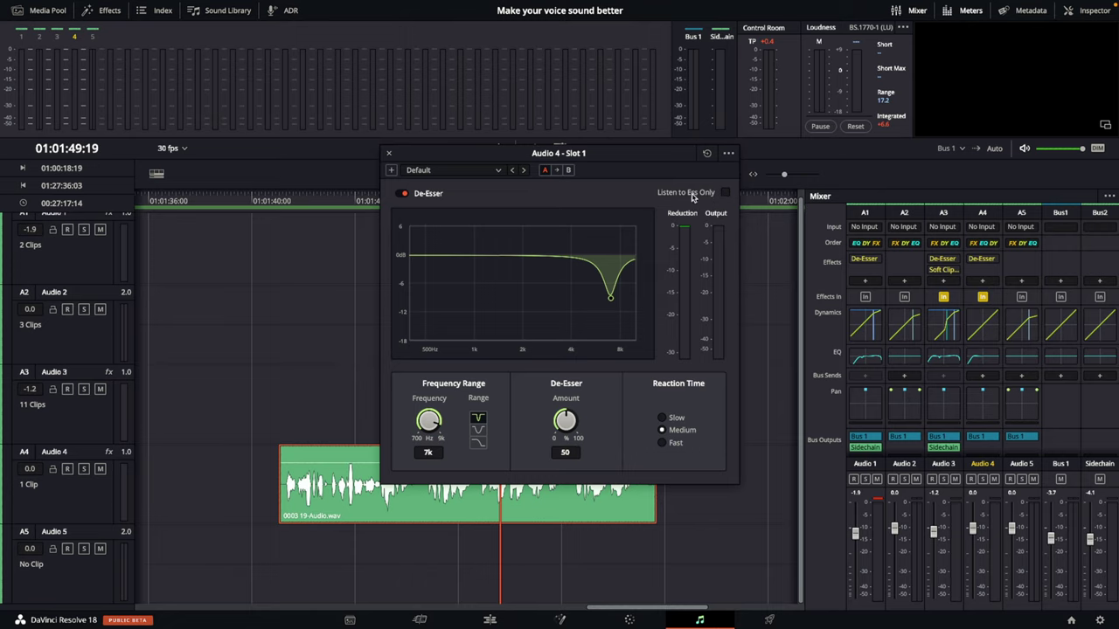
Step: Listen to the esses only in the De-Esser, set the amount to 100 and tune the frequency to 7.55k during playback
click(724, 194)
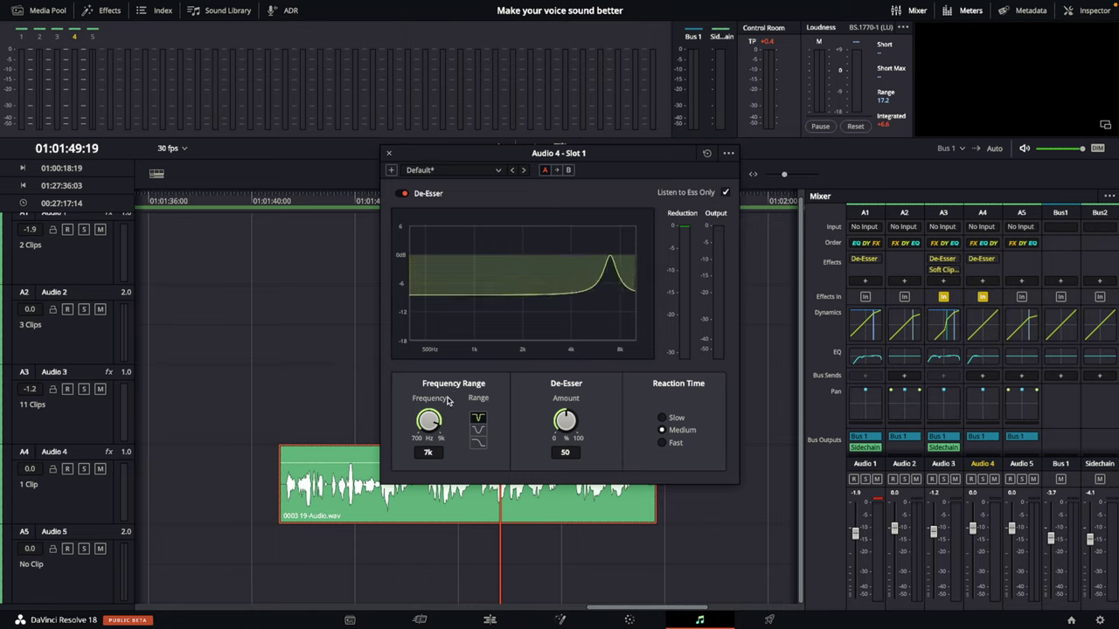
drag(429, 420, 438, 412)
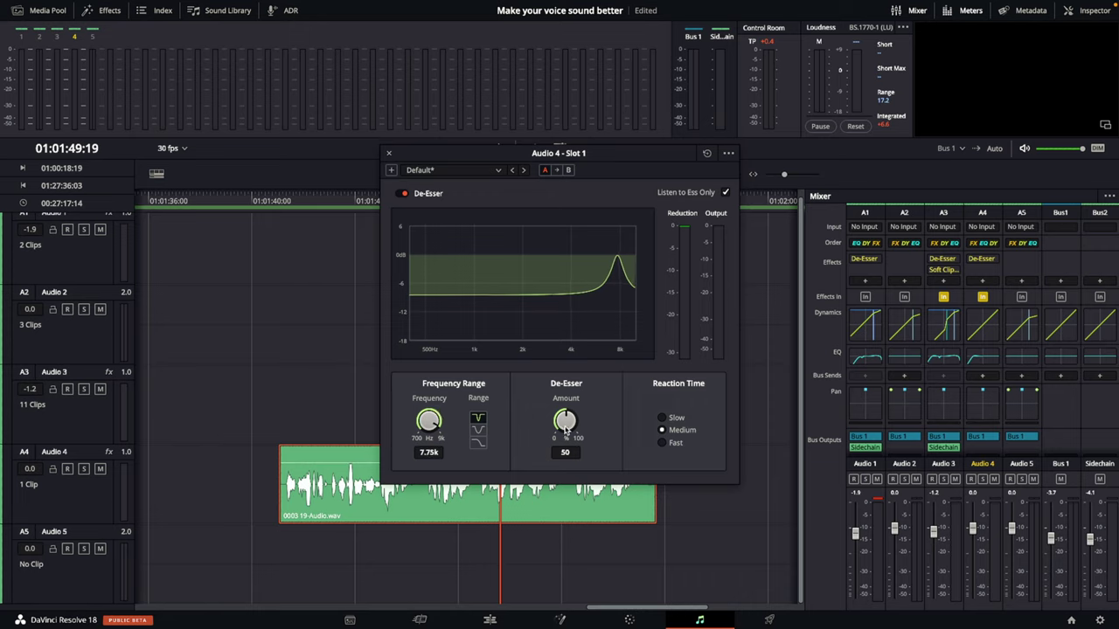
drag(564, 425, 574, 417)
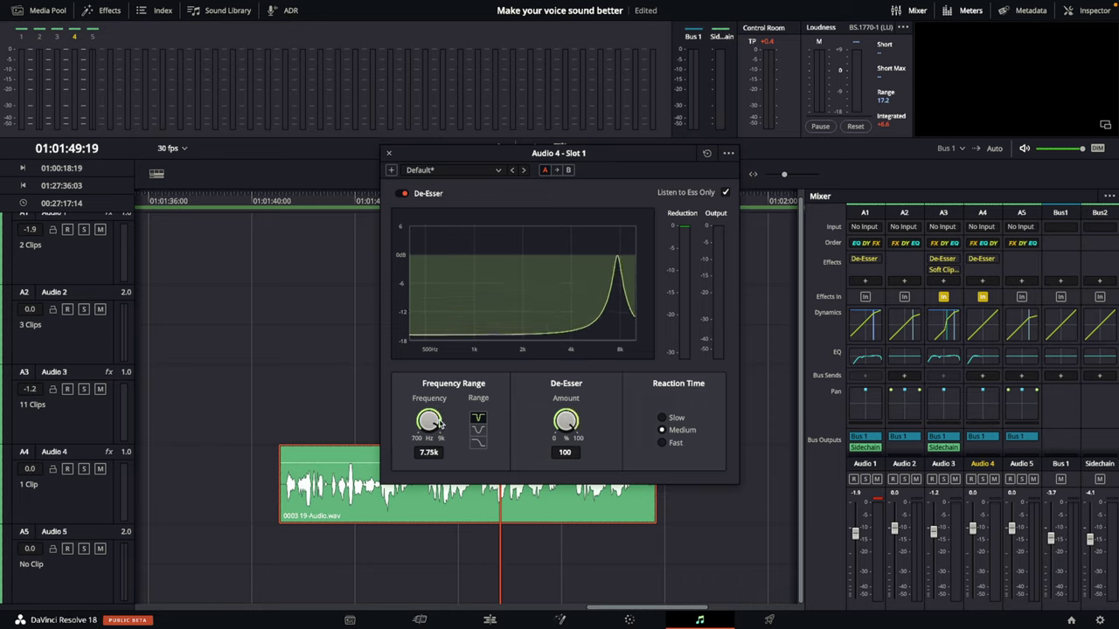
click(276, 203)
key(space)
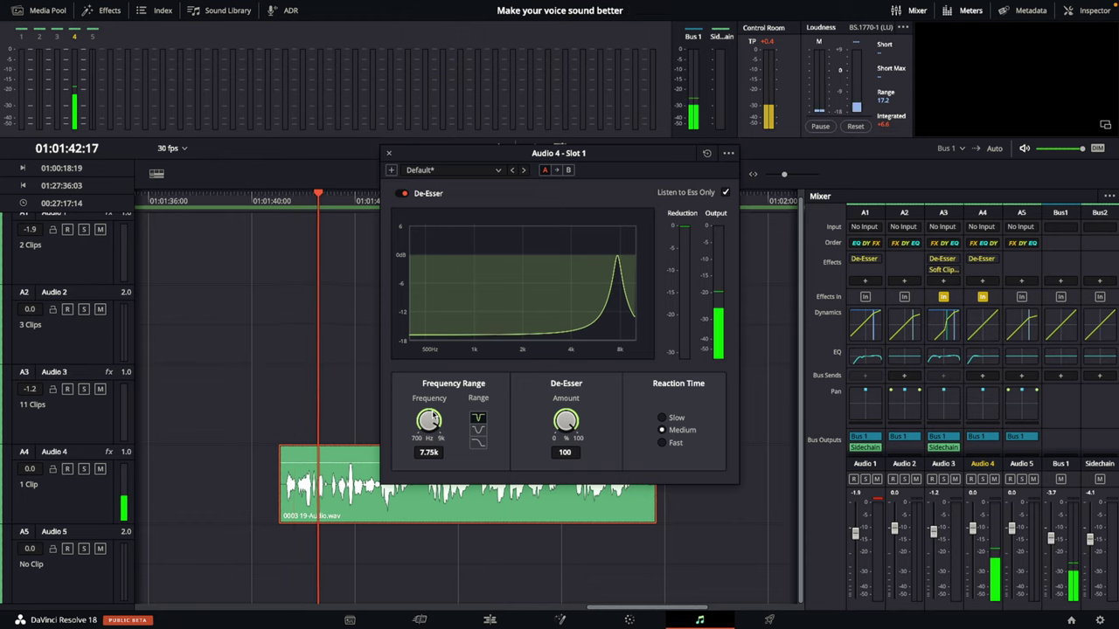
drag(429, 418, 439, 443)
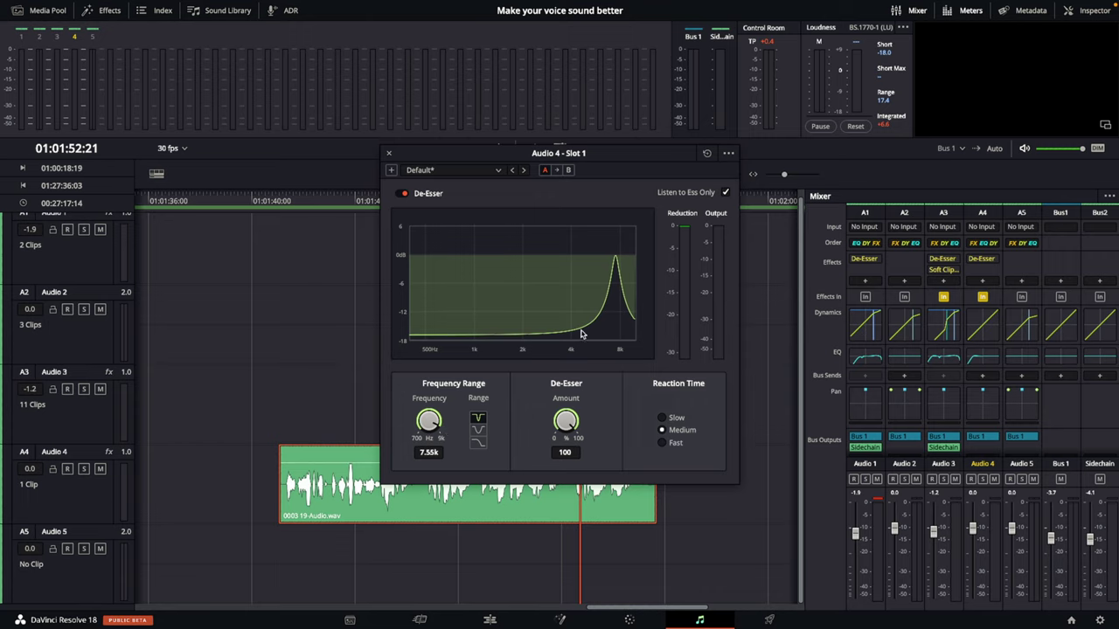
Step: Turn off listening to esses only, set the De-Esser amount to about 50.9 and save the project
click(725, 193)
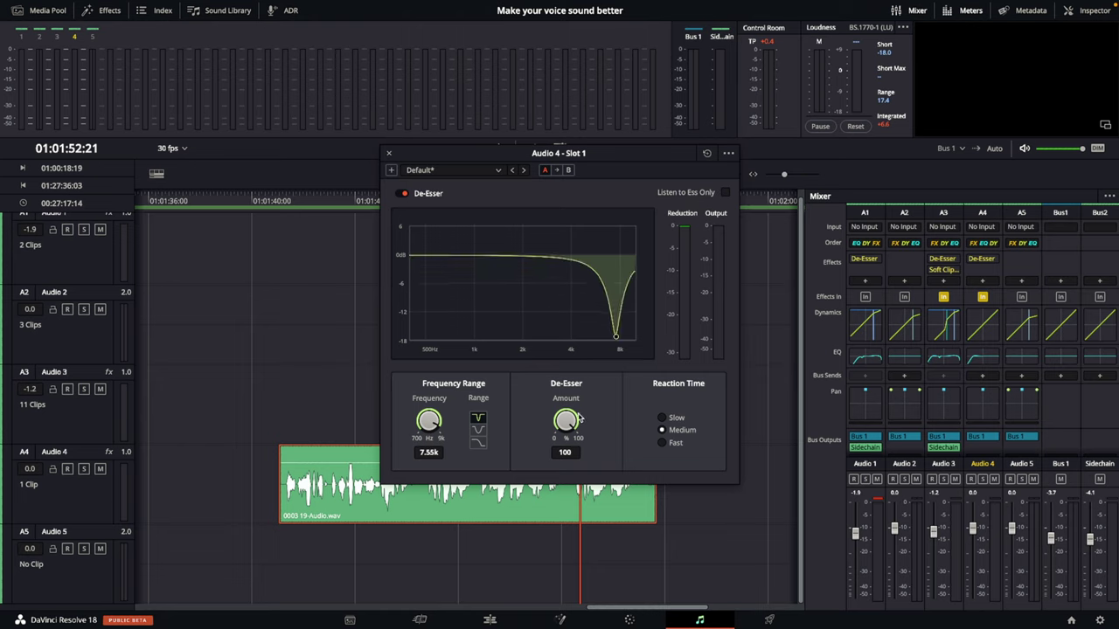
drag(577, 423, 494, 421)
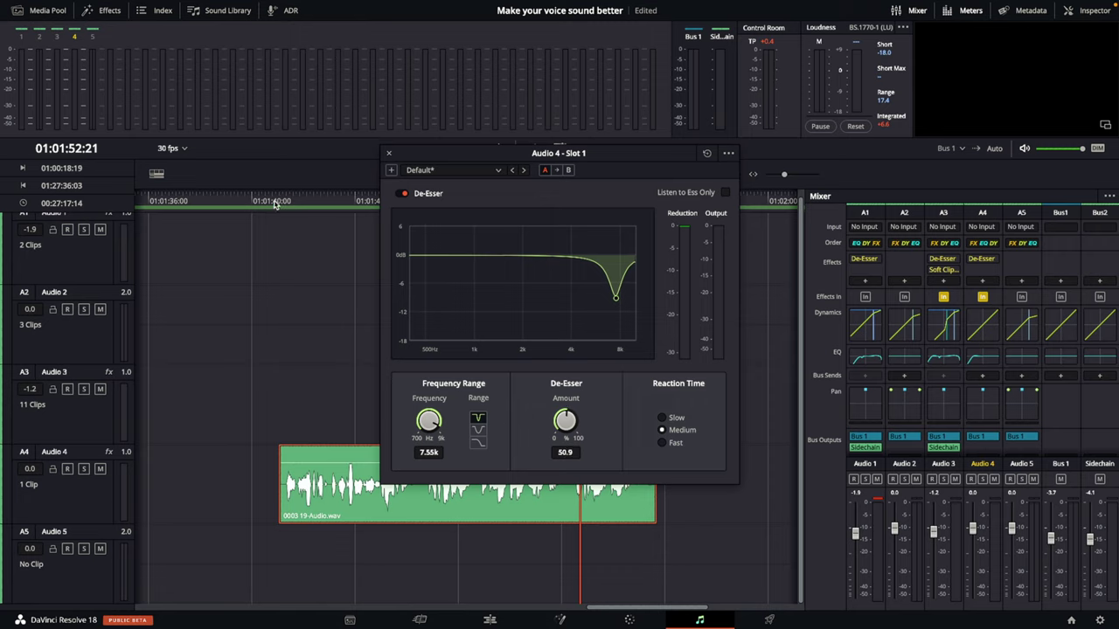
key(ctrl+s)
Step: Play back the Audio 4 clip from its start while fine-tuning the De-Esser amount
click(273, 202)
key(space)
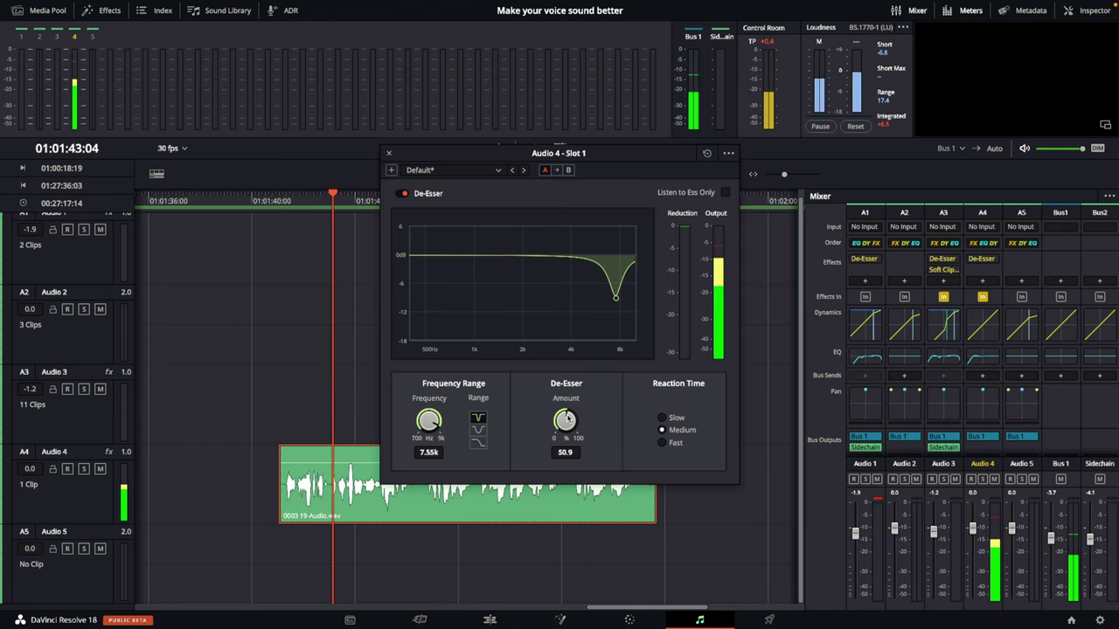
mouse_move(567, 420)
mouse_down()
mouse_move(617, 423)
mouse_move(566, 418)
mouse_up()
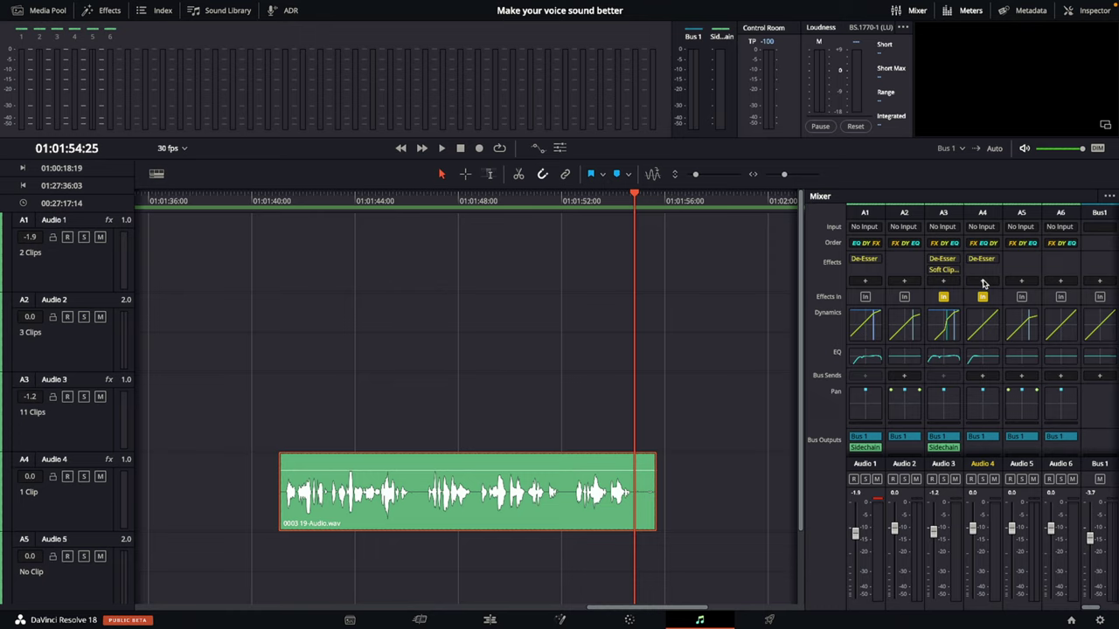
Step: Add the Fairlight FX Soft Clipper to the Audio 4 channel and apply its Soft Drive preset
click(982, 281)
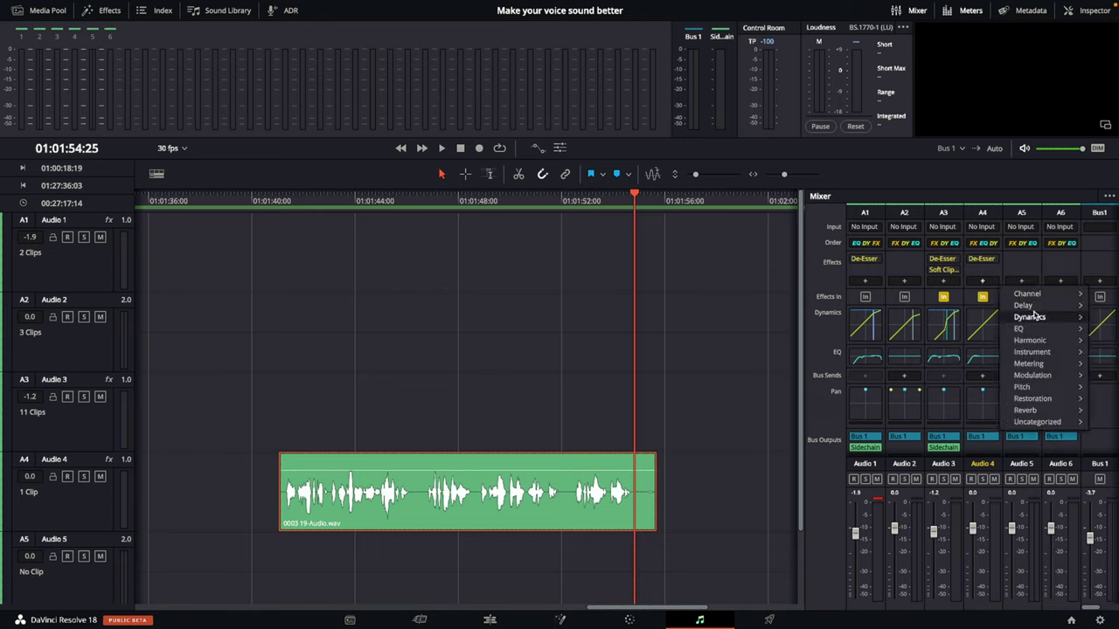
mouse_move(1029, 317)
mouse_move(982, 317)
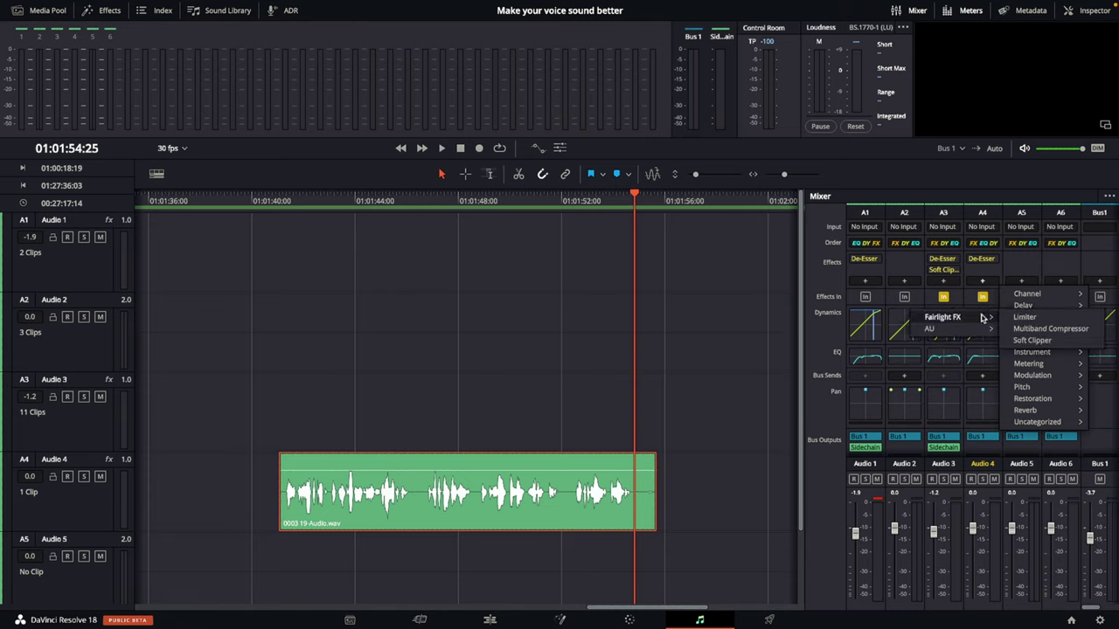
click(1032, 341)
click(503, 172)
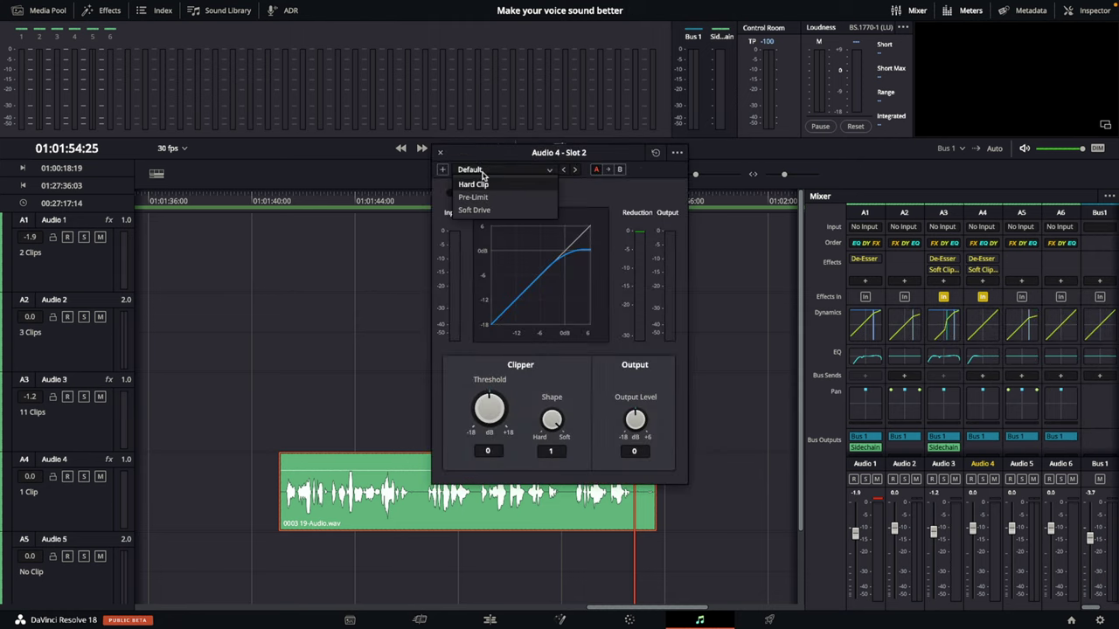
click(476, 210)
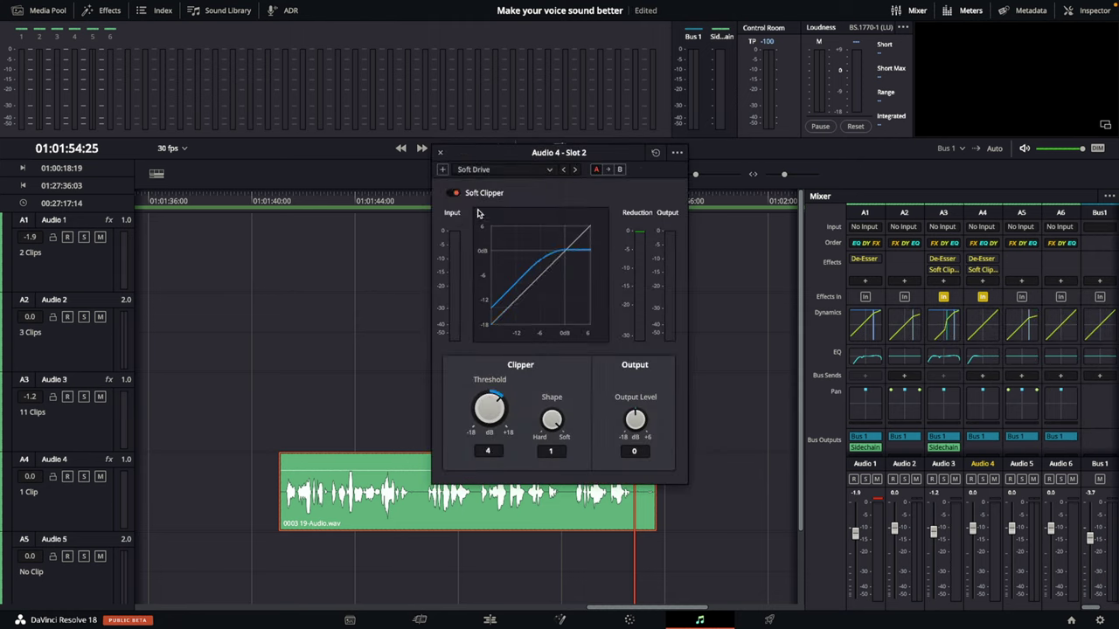
Step: Play the clip from its start to compare the sound with the Soft Clipper off and on, and close the effect window
click(279, 198)
key(space)
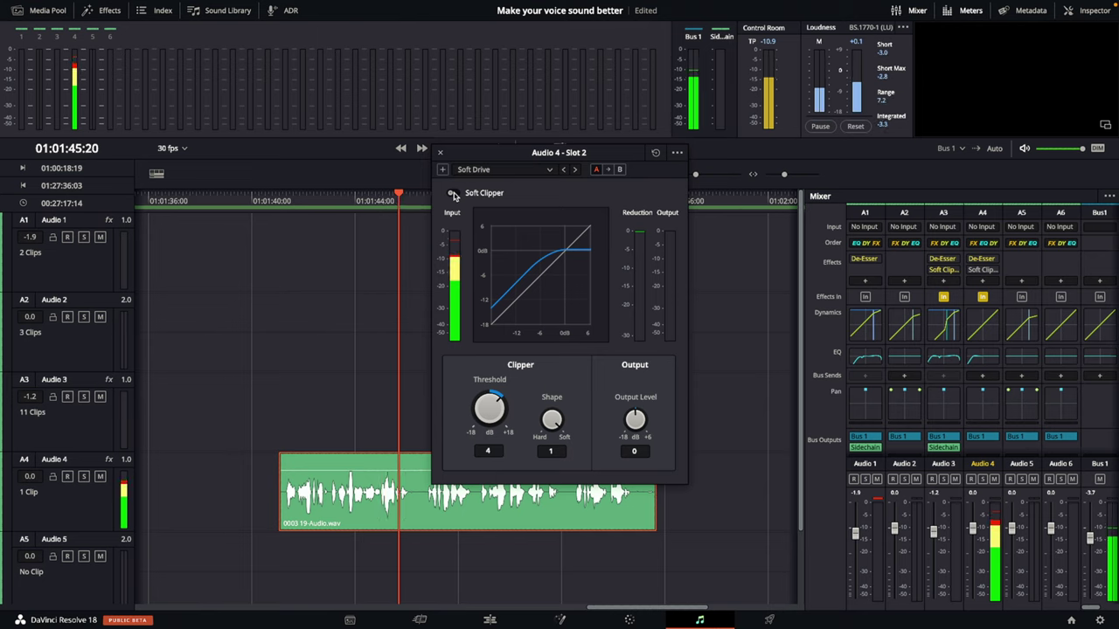
click(453, 194)
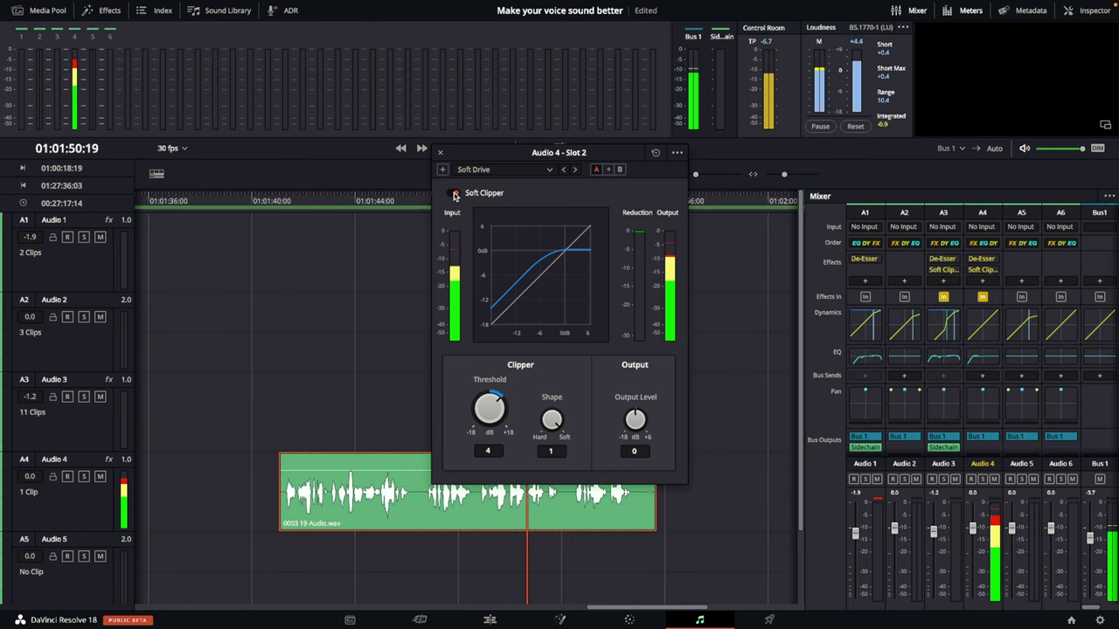
key(space)
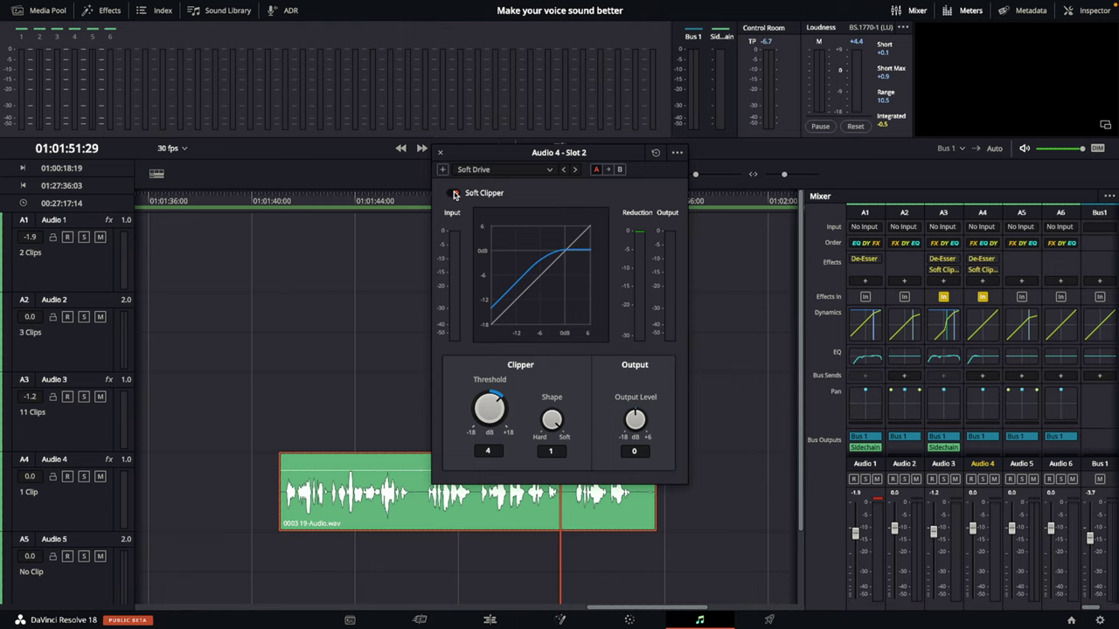
click(440, 152)
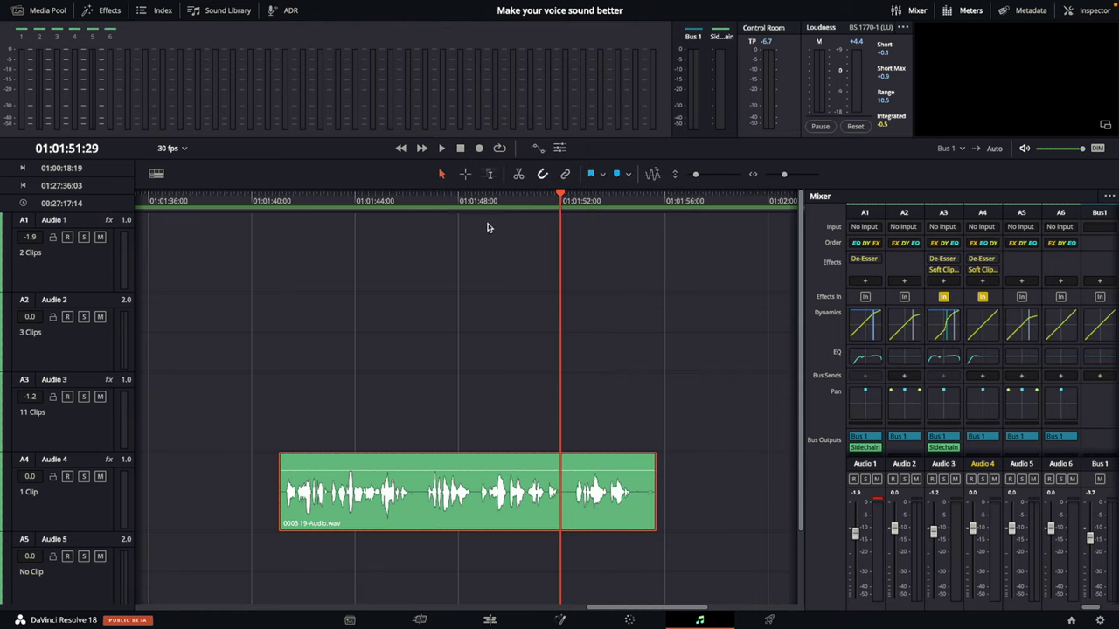
key(Escape)
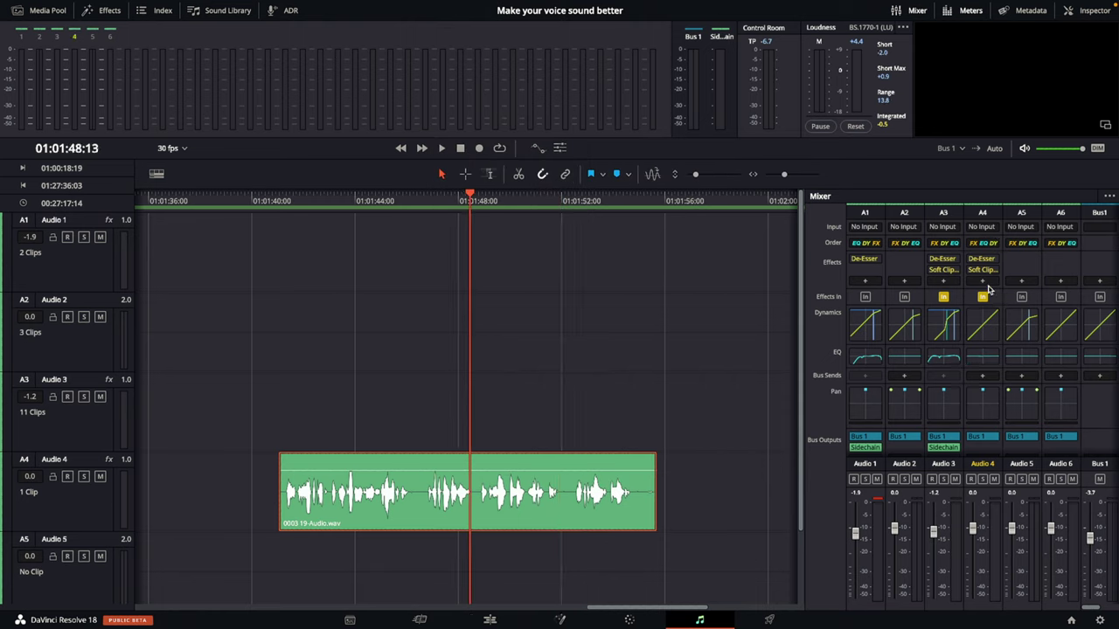
Step: Open the Audio 4 equalizer, enable Band 1 and set its low-cut frequency to about 104 Hz
double_click(982, 356)
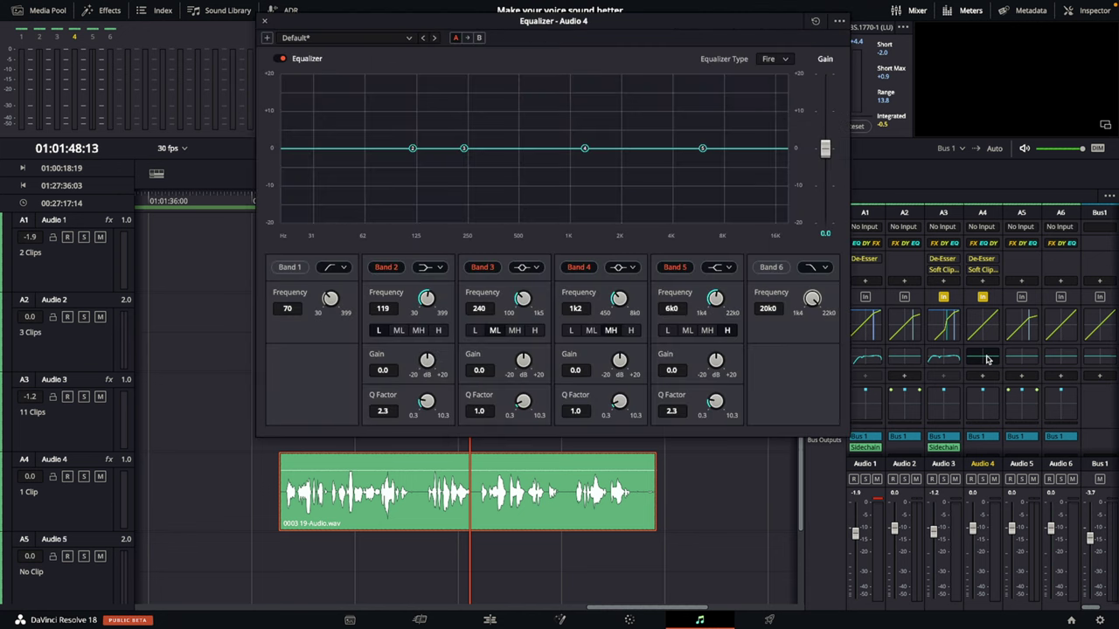
click(297, 269)
drag(372, 149, 400, 150)
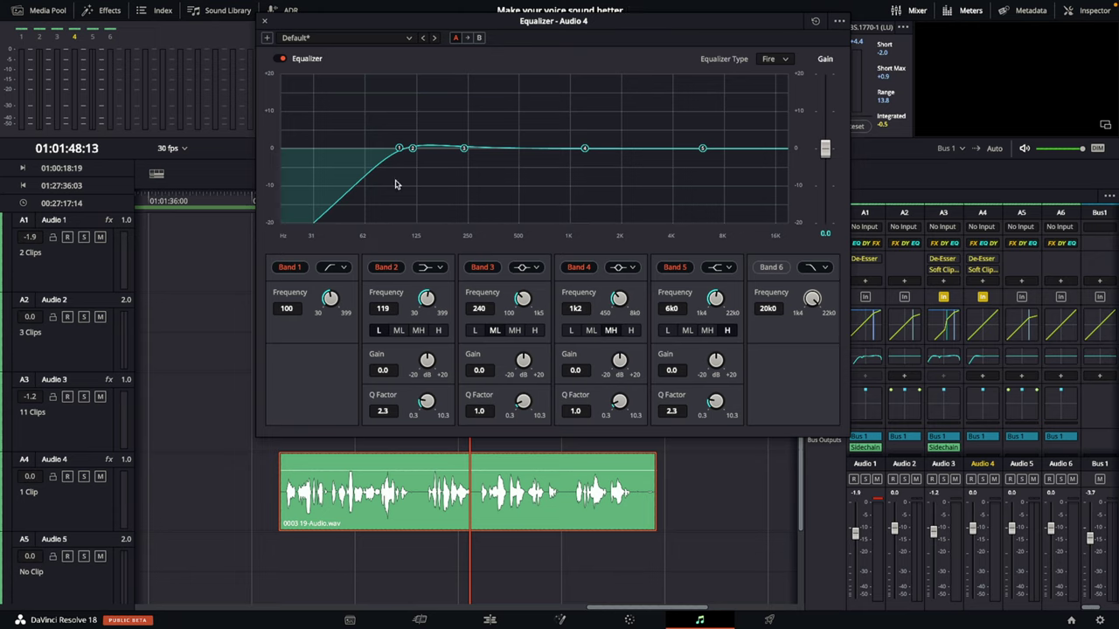
drag(400, 151, 403, 150)
Step: Make Band 2 a bell filter with a Q factor of 10.3 and boost it to +20 dB at about 213 Hz
click(441, 271)
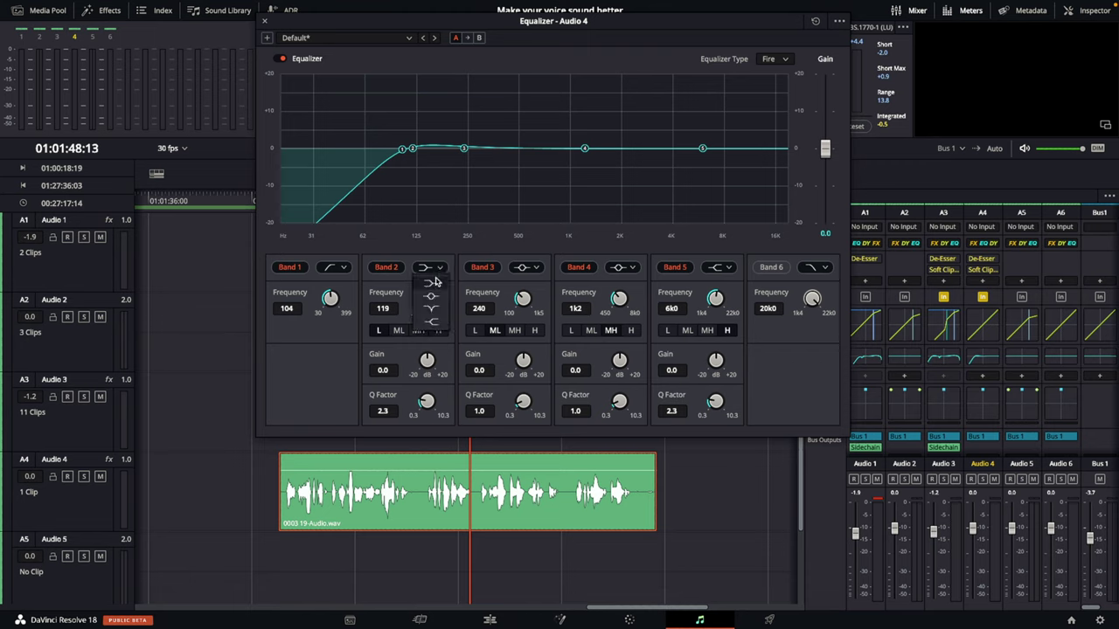
click(431, 299)
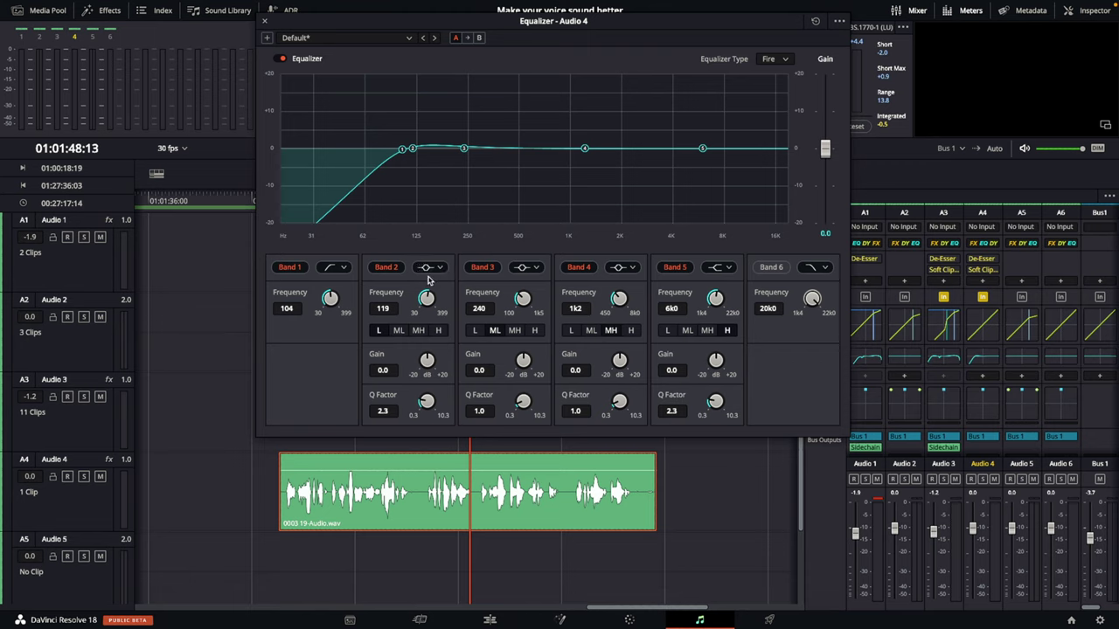
drag(426, 401, 467, 370)
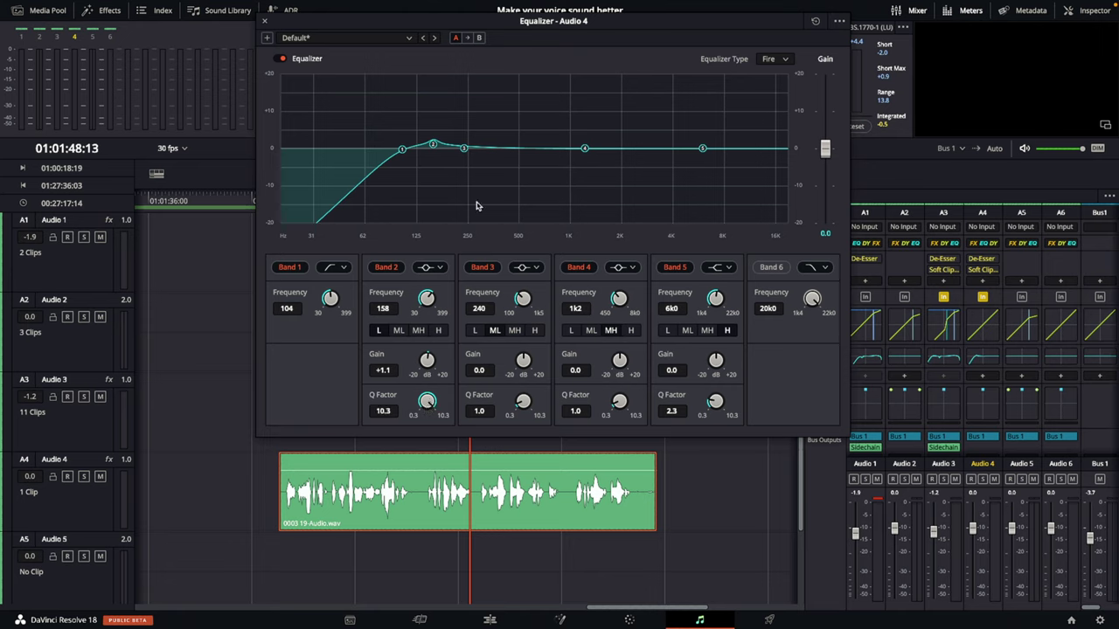
drag(437, 146, 454, 76)
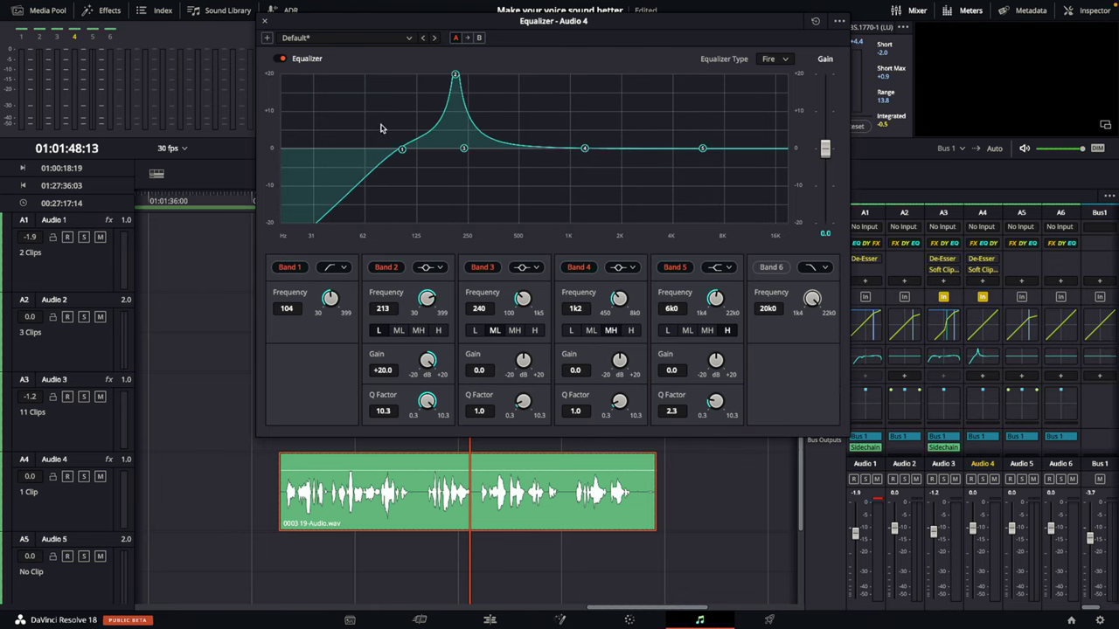
Step: Play the clip from its start while sweeping Band 2, and settle it on a -3.0 dB cut at 290 Hz
drag(309, 31, 382, 30)
click(262, 200)
key(space)
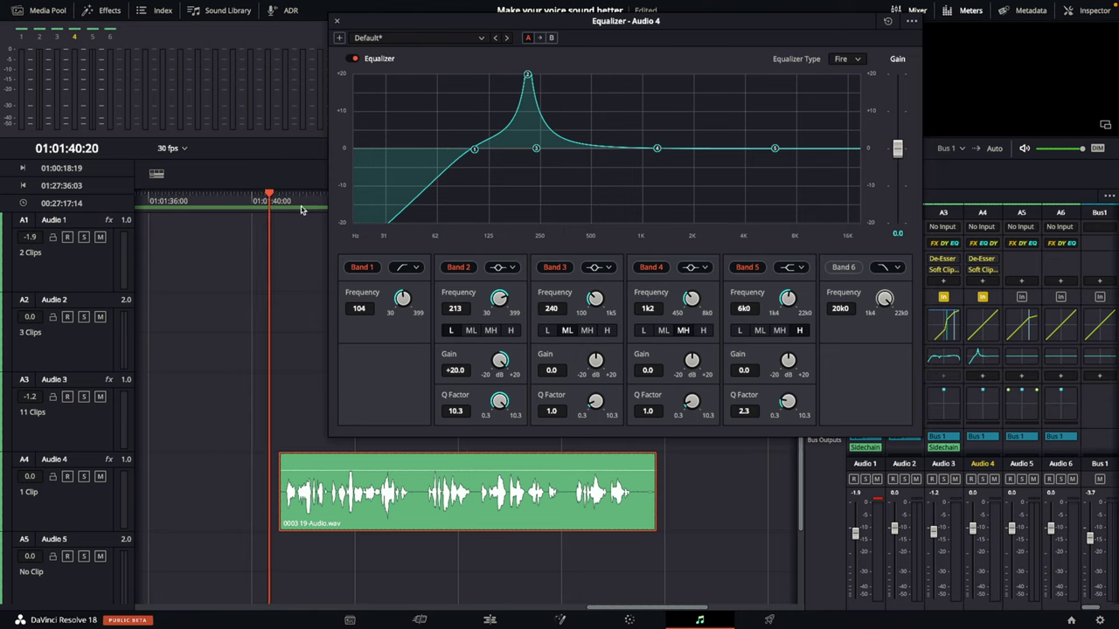
drag(527, 75, 551, 161)
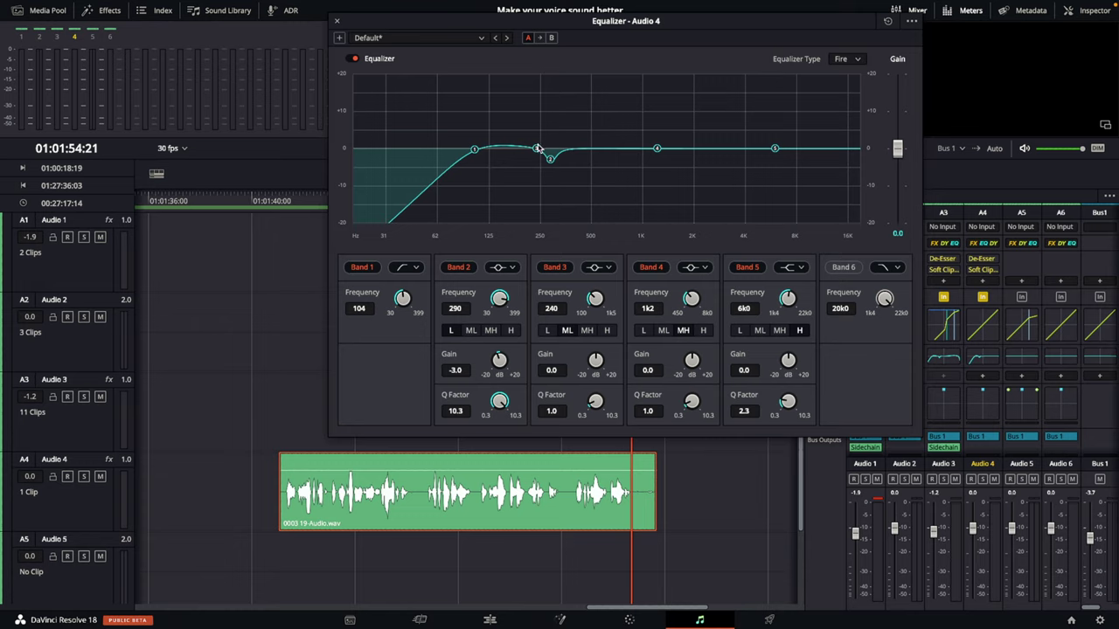
Step: Boost Band 3 to about +18.9 dB at 430 Hz and narrow it to a Q factor of 10.3
drag(540, 151, 576, 74)
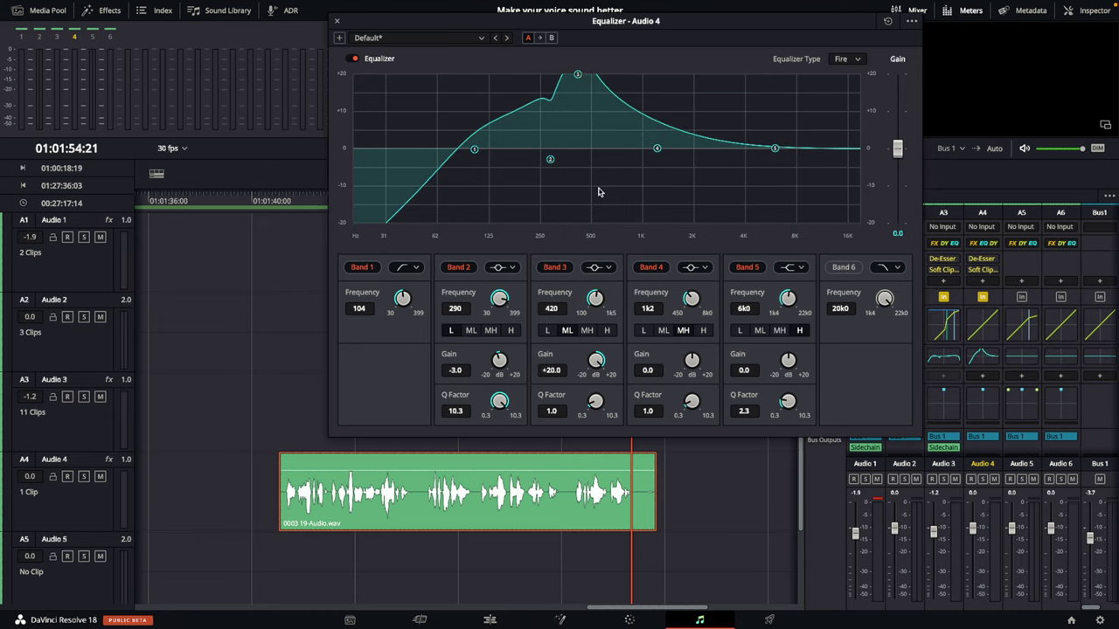
drag(595, 403, 702, 245)
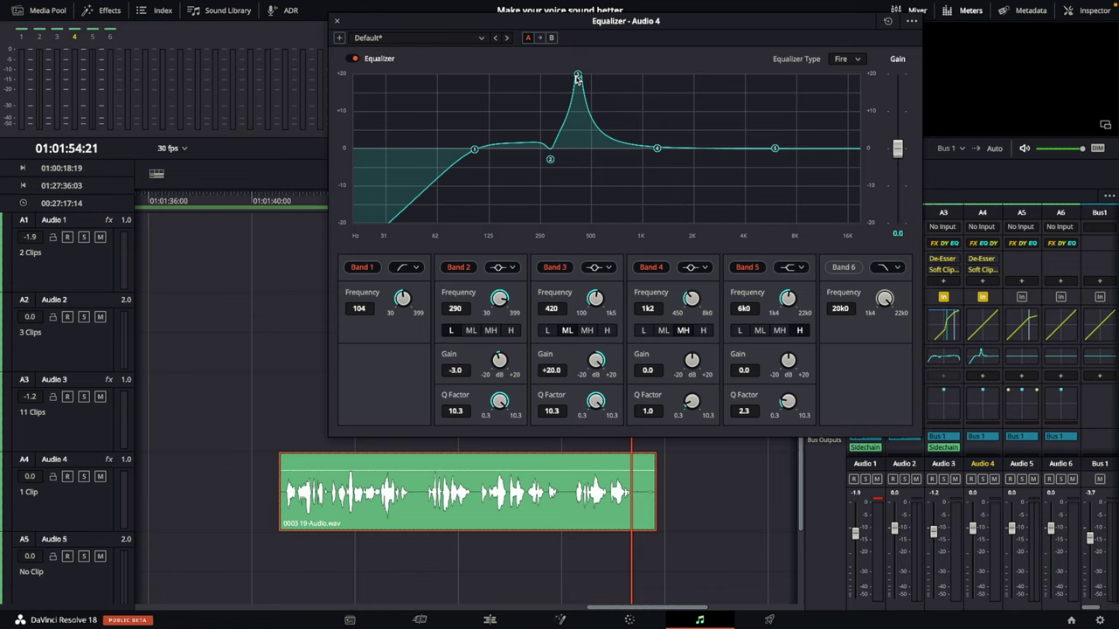
mouse_move(577, 77)
mouse_down()
mouse_move(595, 79)
mouse_move(579, 79)
mouse_up()
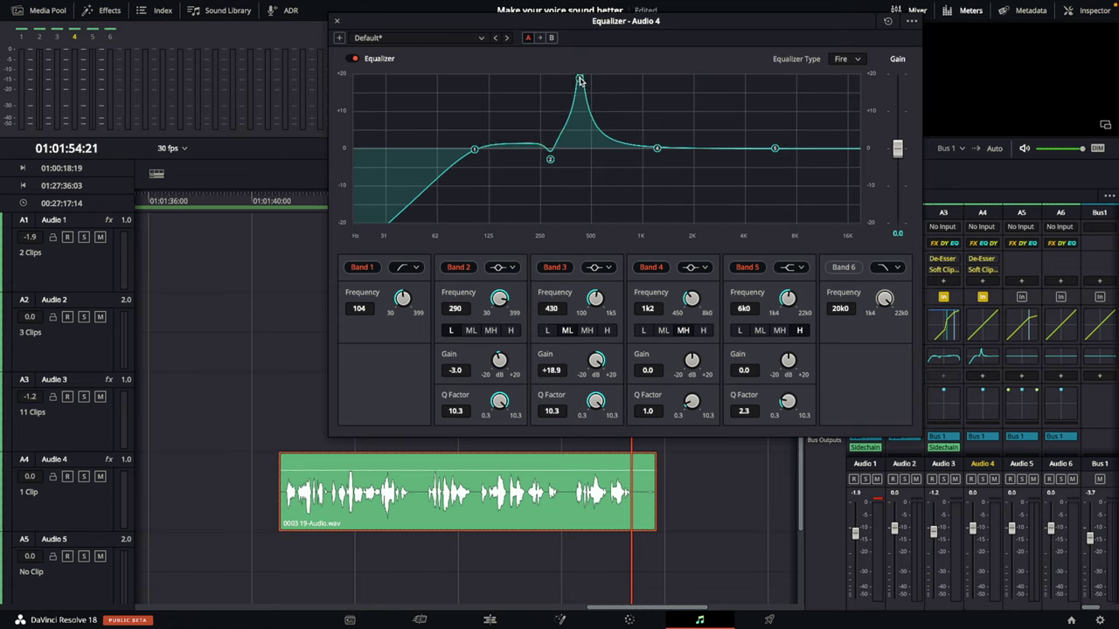
Step: Play the clip from its start while sweeping Band 3, and settle it on a -1.8 dB cut at 451 Hz
click(266, 209)
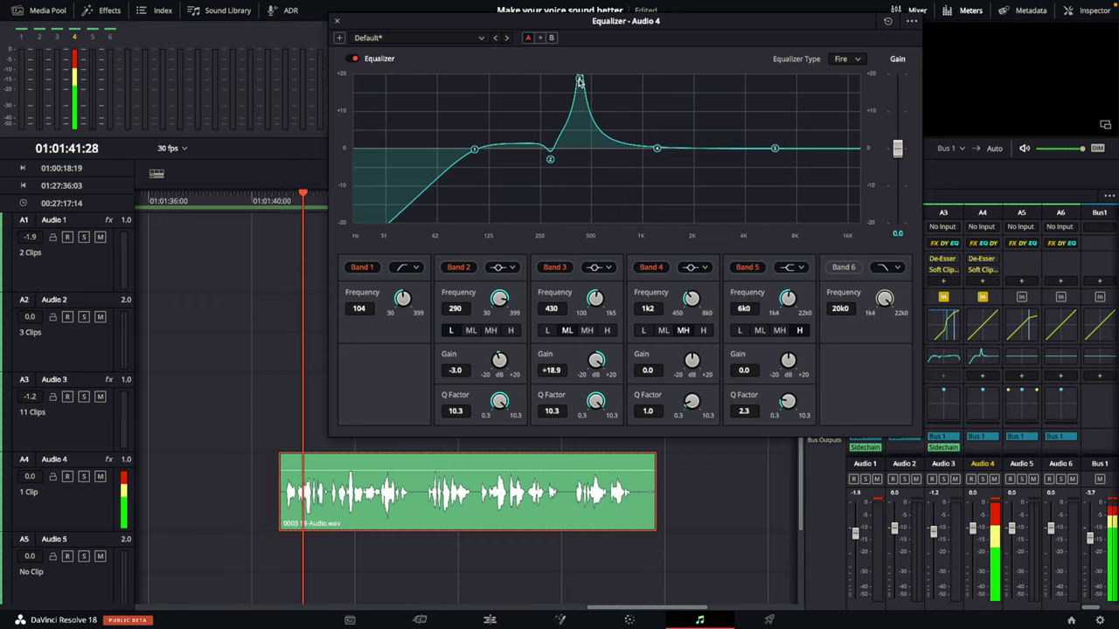
drag(579, 80, 583, 157)
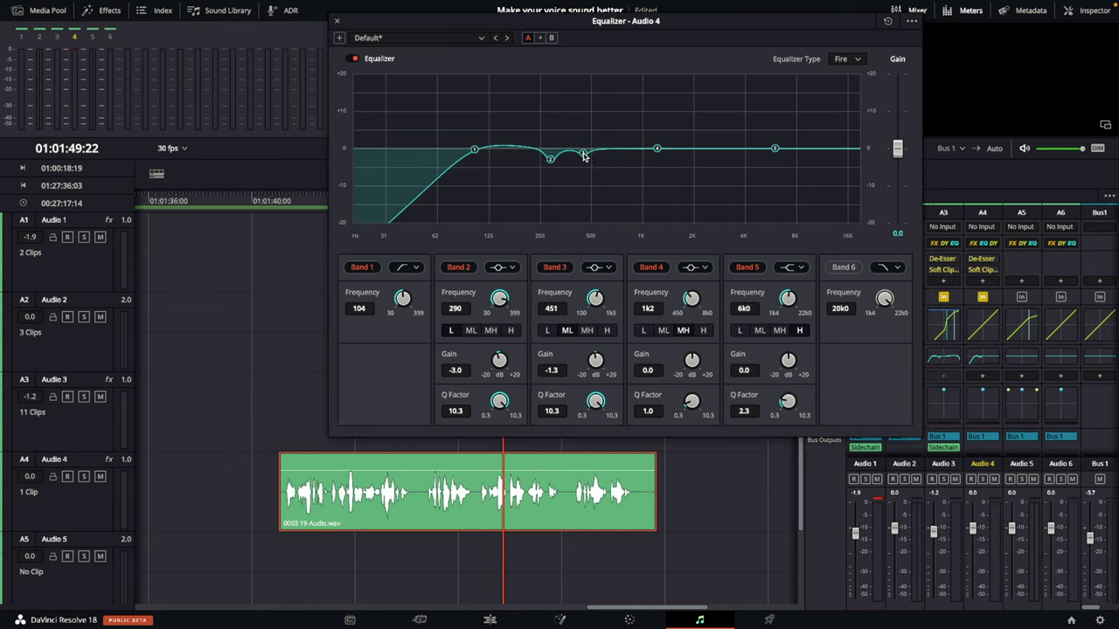
drag(583, 156, 584, 157)
Step: Shape Band 4 into a broad boost of about +2.2 dB at 5.5 kHz with a Q factor of 0.3
drag(664, 152, 761, 143)
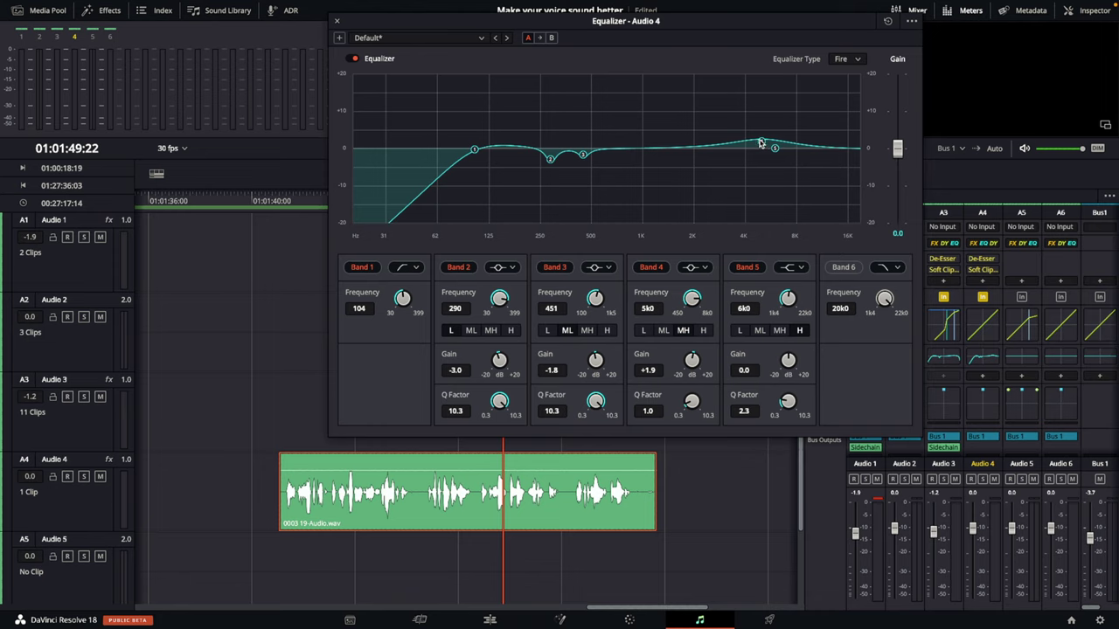
mouse_move(760, 142)
mouse_down()
mouse_move(762, 128)
mouse_move(762, 141)
mouse_up()
drag(702, 423, 697, 446)
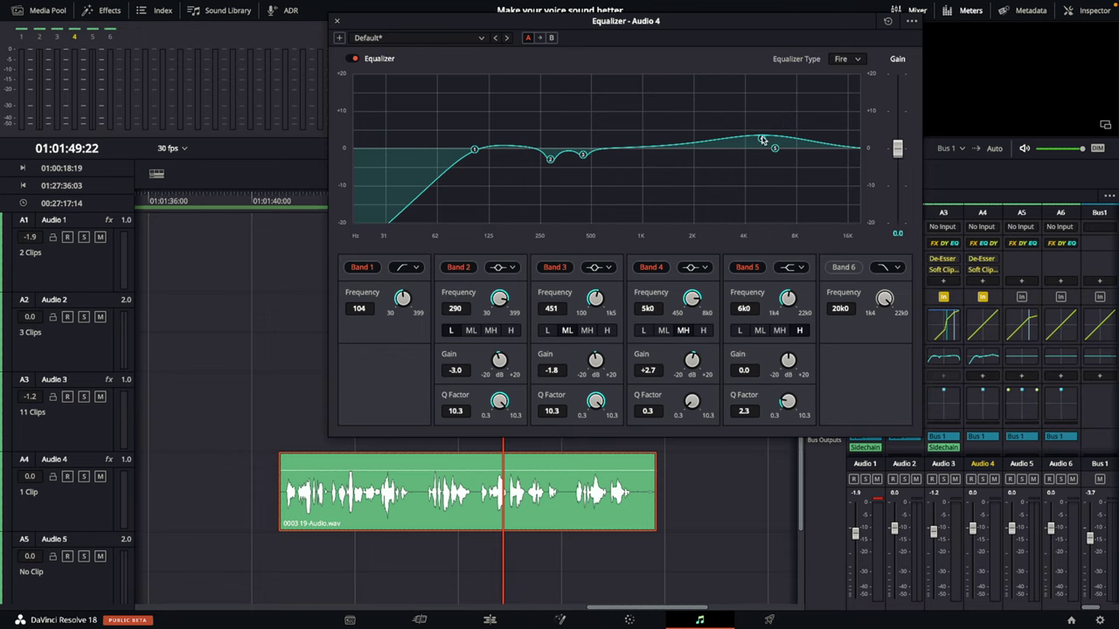
drag(762, 140, 771, 144)
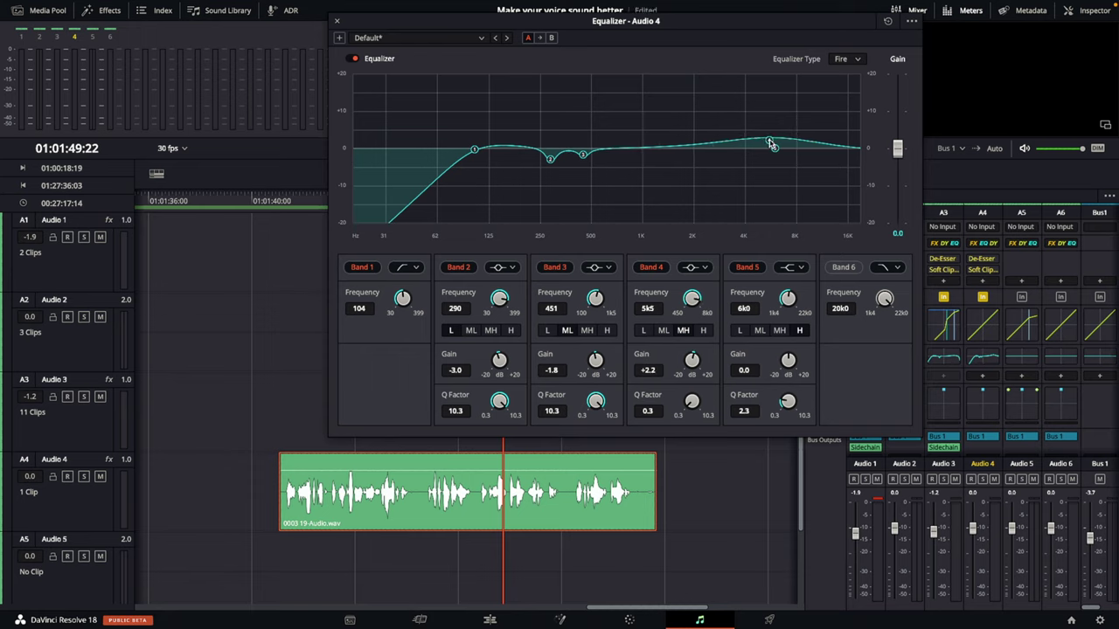
Step: Audition the clip from its start, and enable Band 6 with its high-cut frequency at about 14.4 kHz
click(275, 201)
key(space)
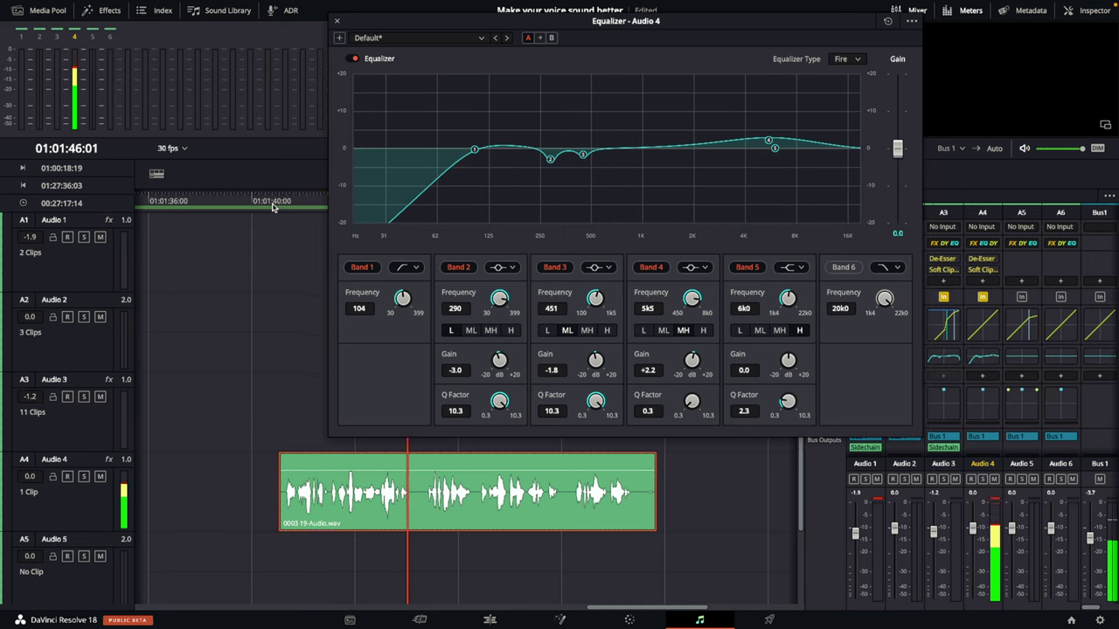
key(space)
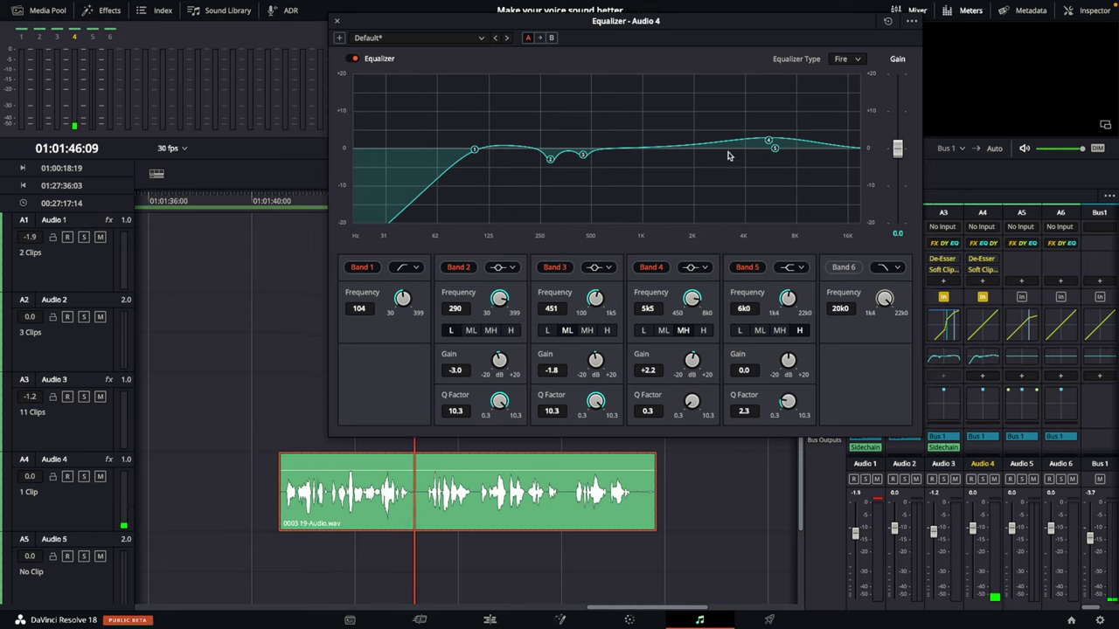
click(844, 267)
drag(887, 299, 867, 297)
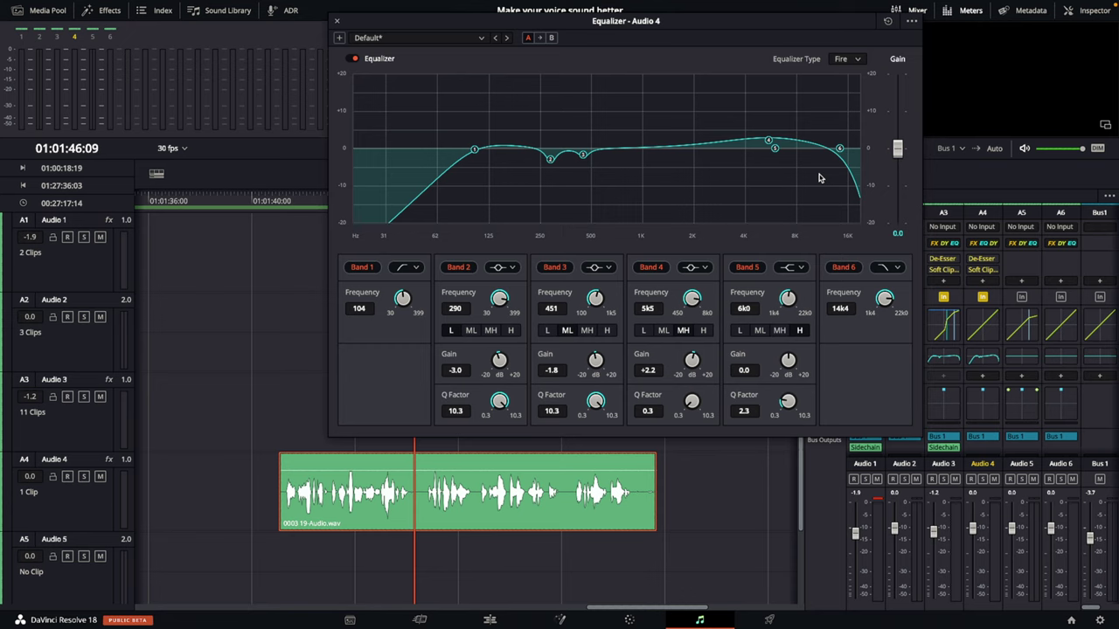
Step: Play the clip from its start to compare the sound with the equalizer off and on, and close the equalizer window
key(Up)
click(354, 59)
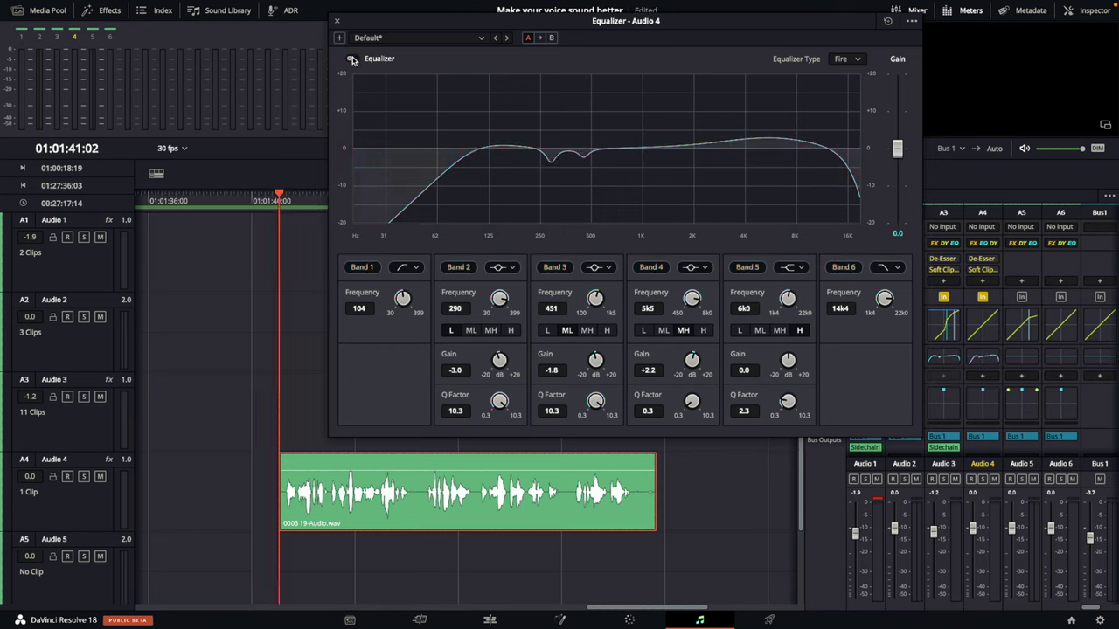
key(space)
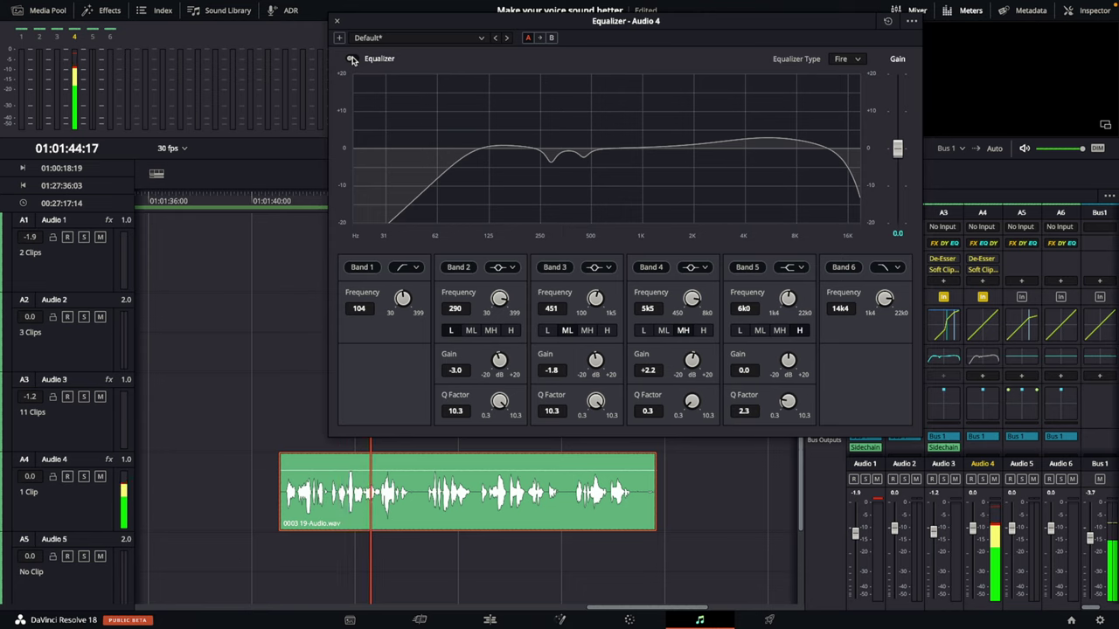
key(space)
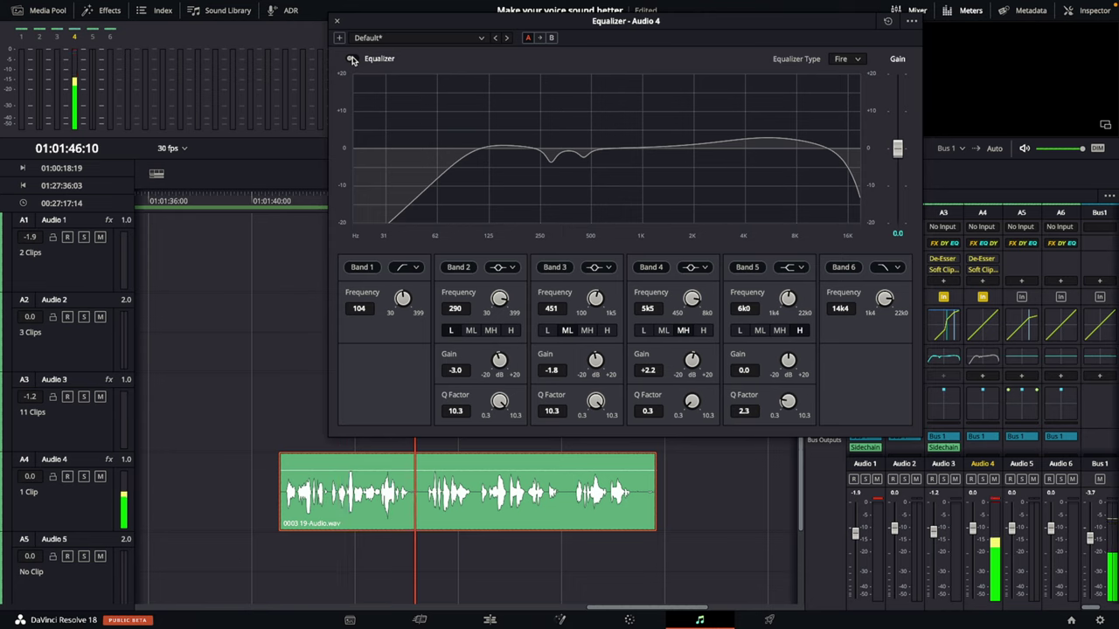
click(353, 60)
click(269, 201)
key(space)
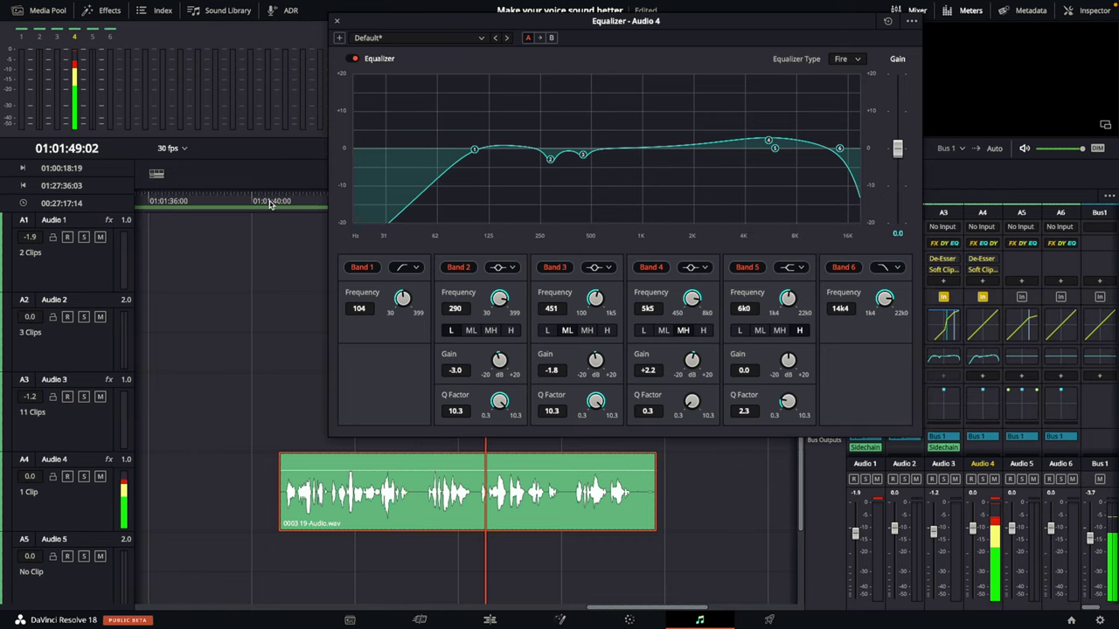
click(354, 59)
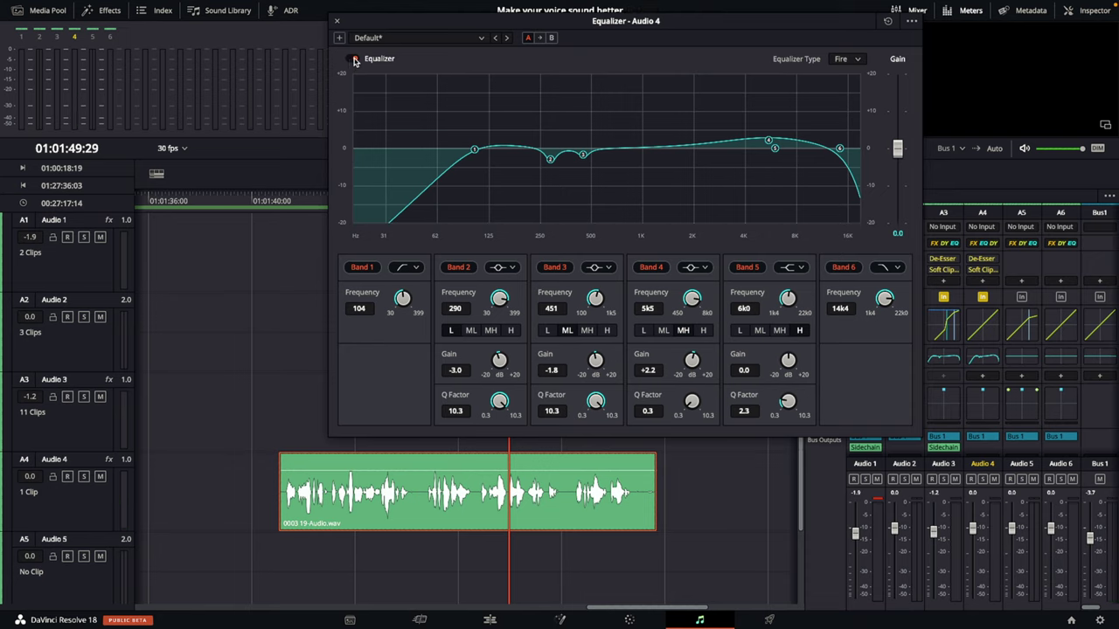
click(354, 59)
click(336, 23)
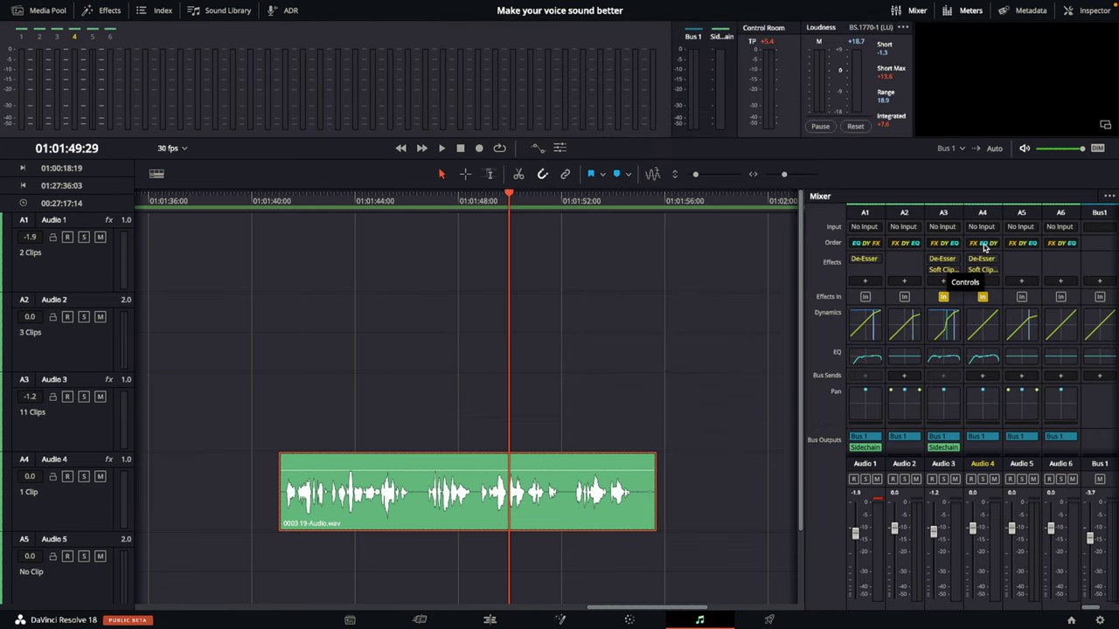
Step: View the processing order options of Audio 4 and listen to the clip through the track's Dynamics compressor
click(984, 243)
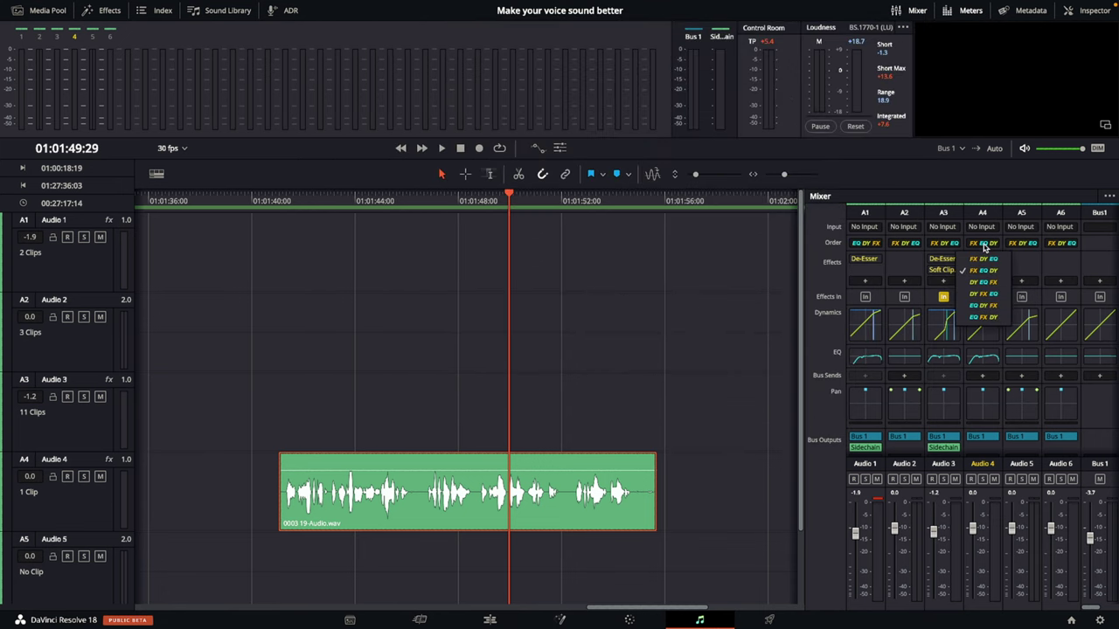
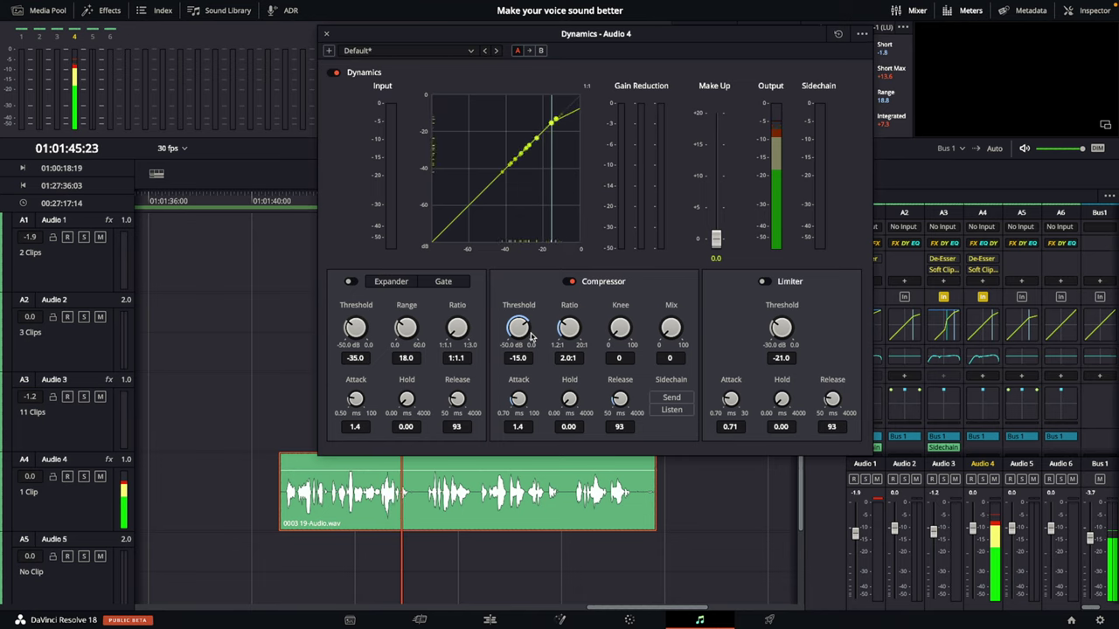
key(space)
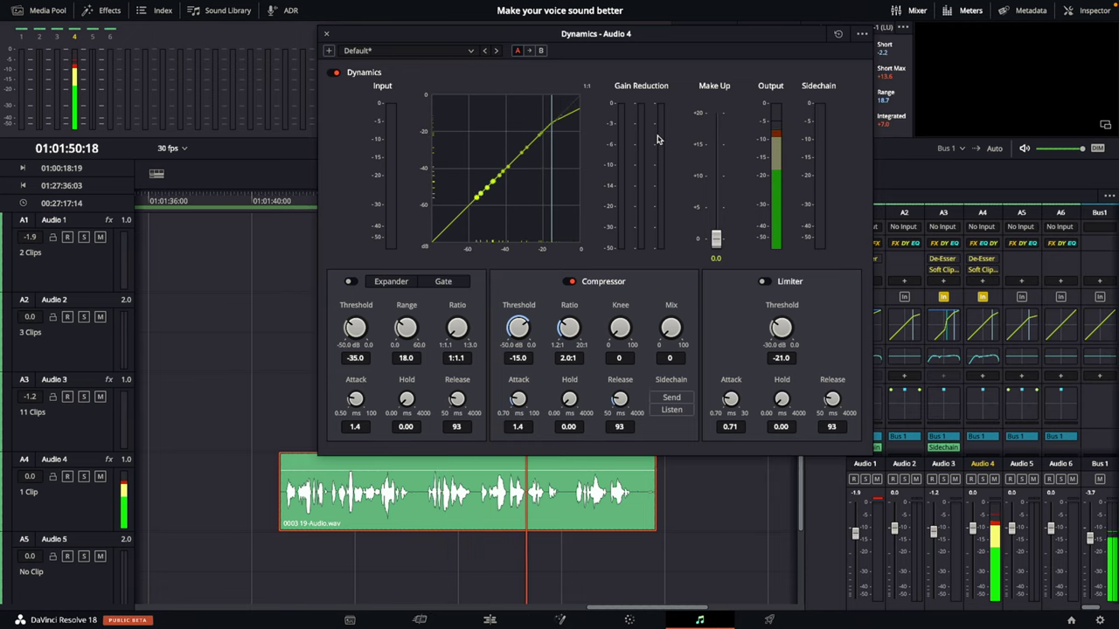
key(space)
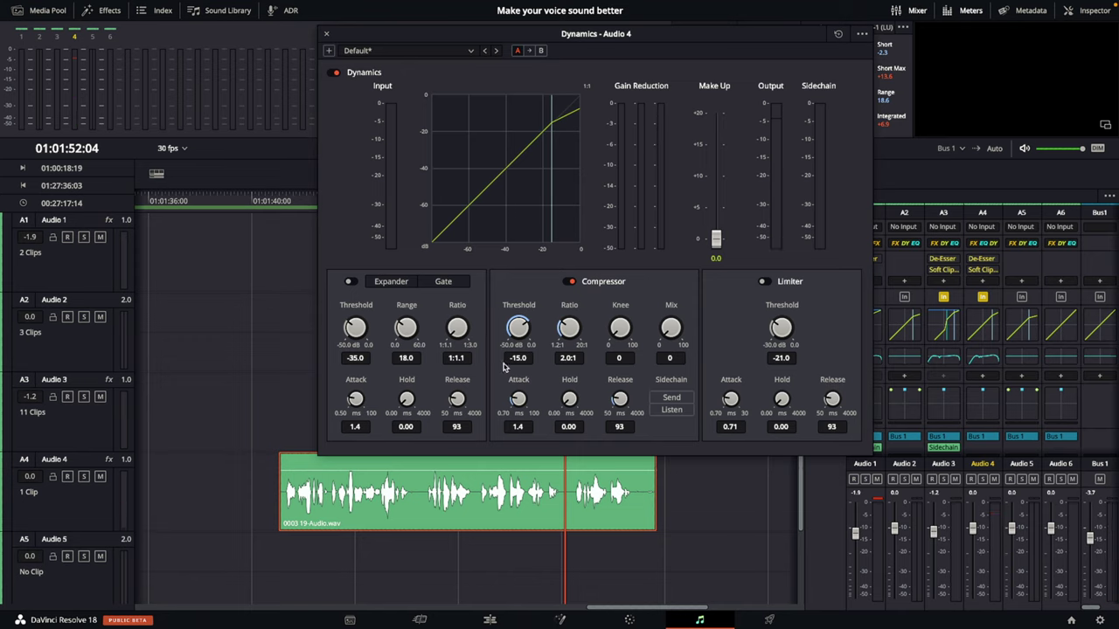
Step: Set the compressor's attack to 3.4 ms and release to 50 ms, and play the clip from its start
drag(517, 399, 523, 396)
click(266, 202)
key(space)
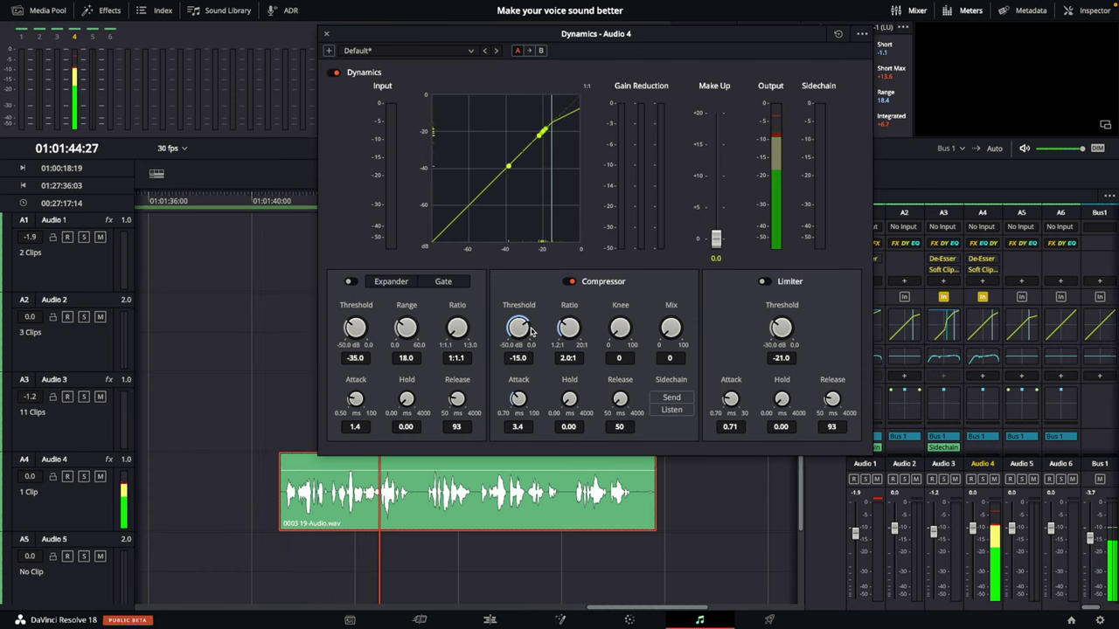
key(space)
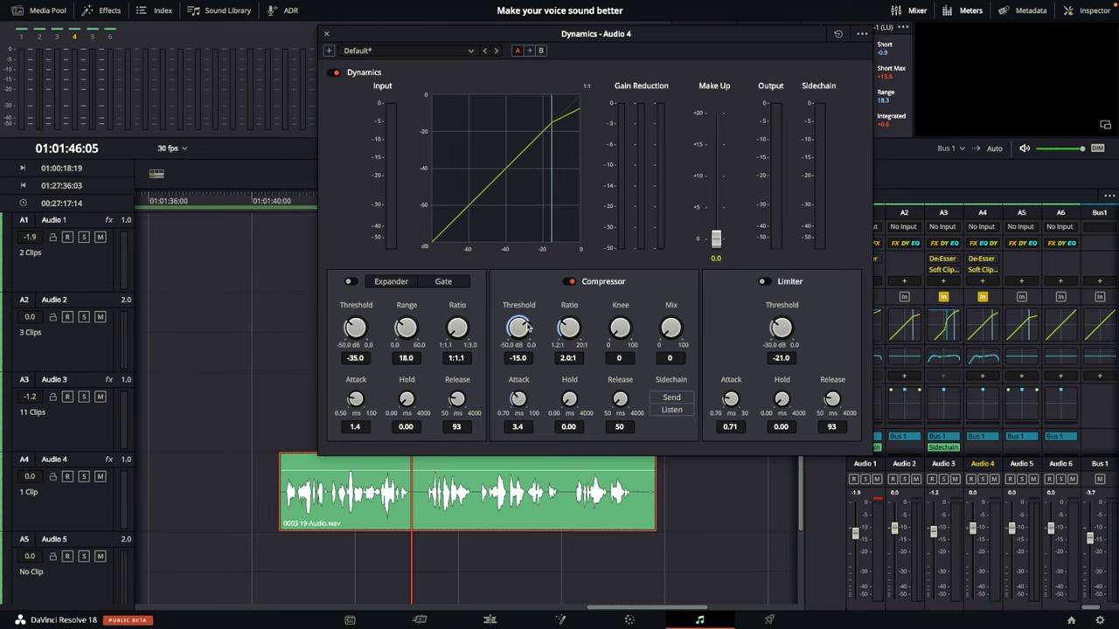
Step: Resume playback to adjust the compressor's threshold to about -17.8 dB, and set its ratio to 2.4:1
key(space)
mouse_move(519, 325)
mouse_down()
mouse_move(493, 324)
mouse_move(507, 324)
mouse_up()
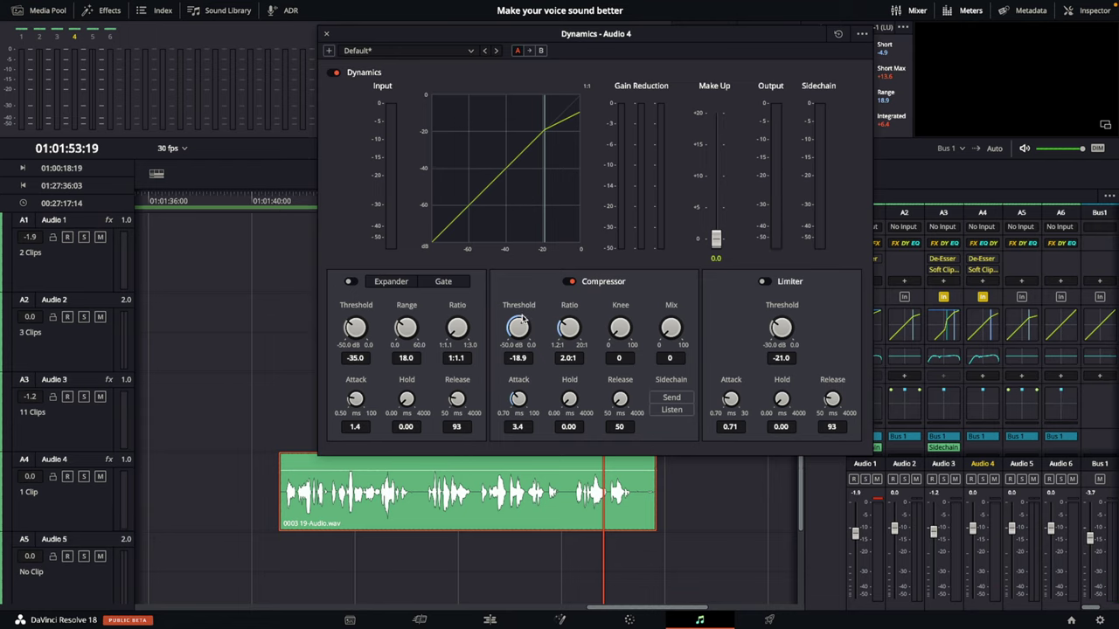
drag(520, 325, 521, 325)
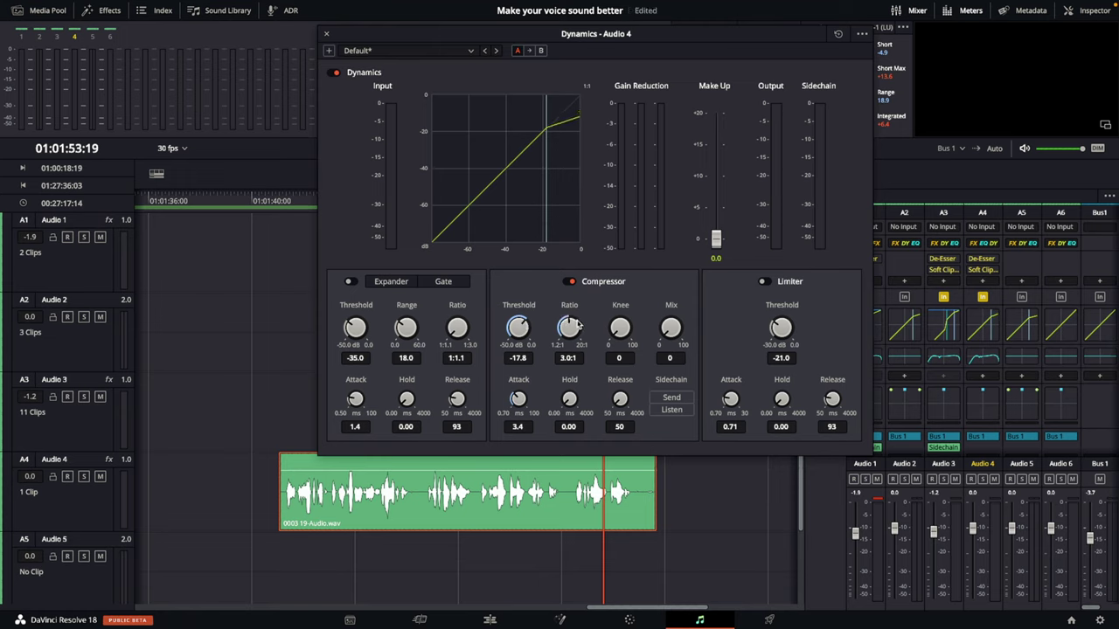
drag(577, 325, 574, 323)
Step: Play the clip from its start while setting the compressor's threshold to about -14.9 dB
click(269, 205)
key(space)
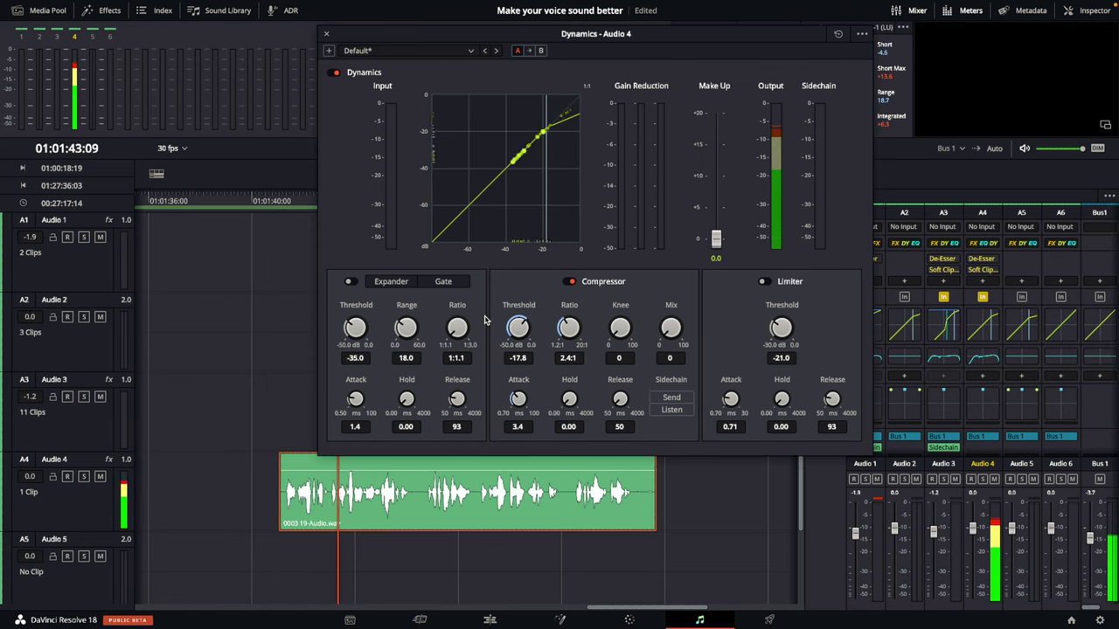
drag(515, 325, 519, 328)
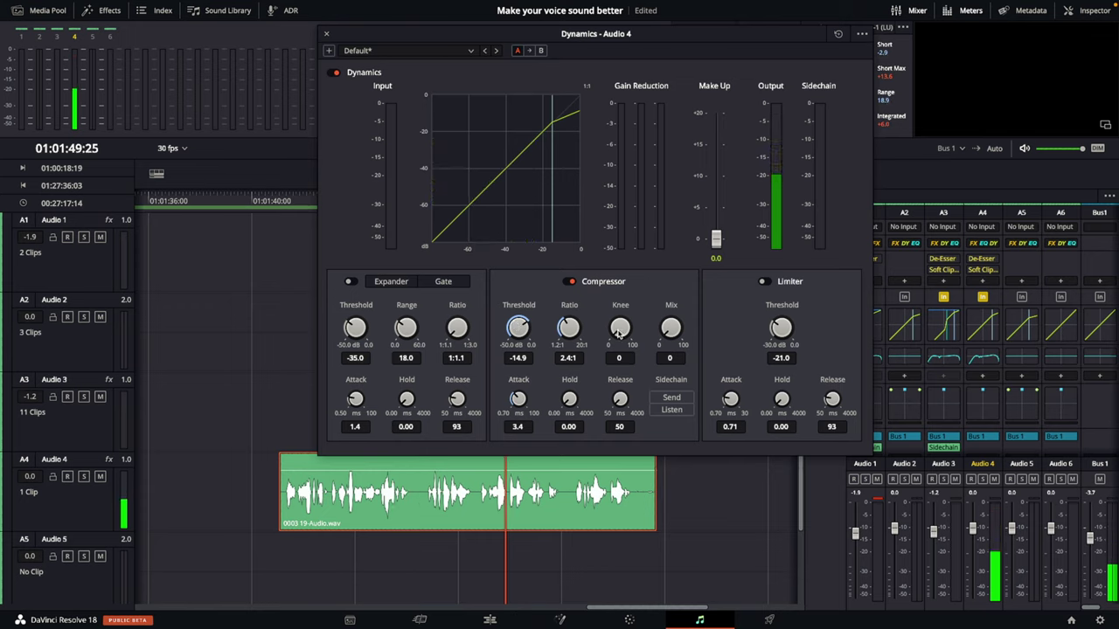
Step: Set the compressor's knee to 21, and play the clip from its start while increasing the knee to 43
drag(617, 332, 631, 308)
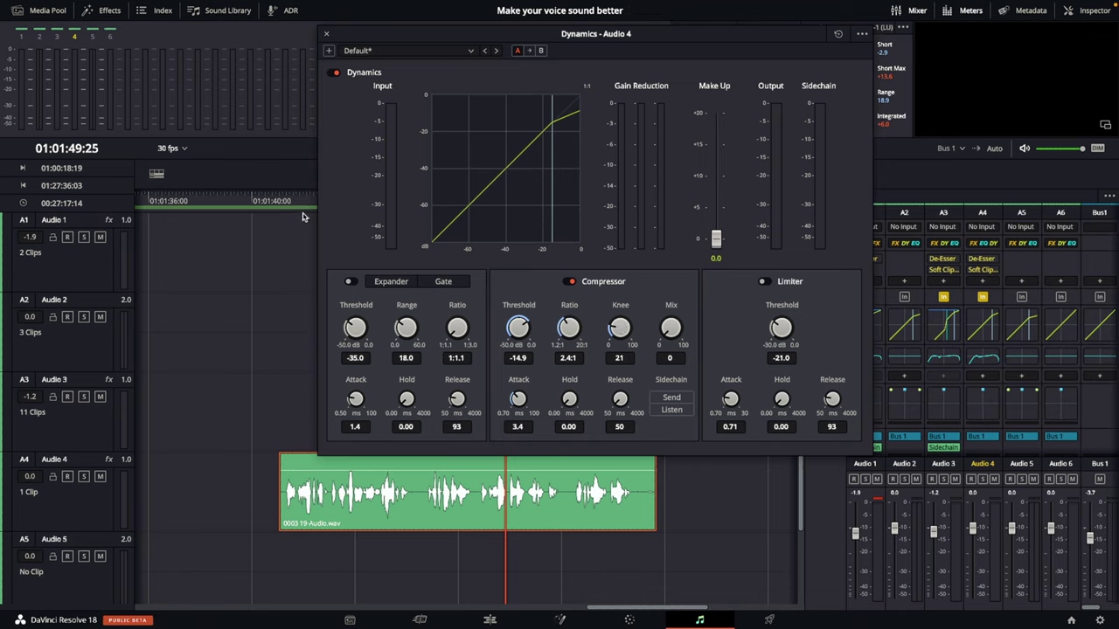
click(273, 207)
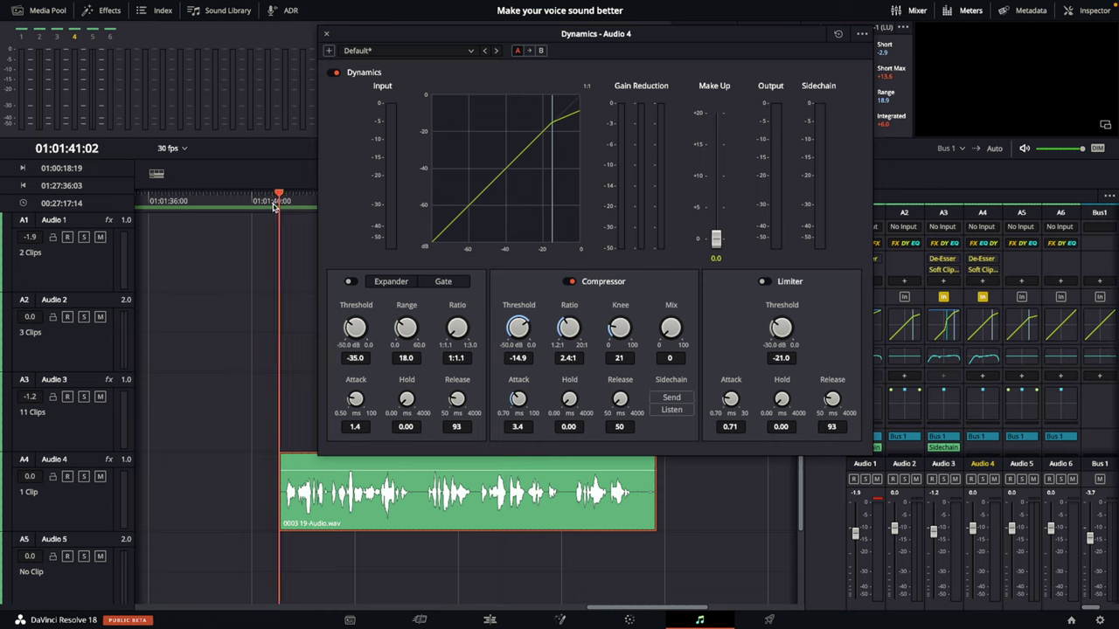
key(space)
drag(623, 326, 680, 291)
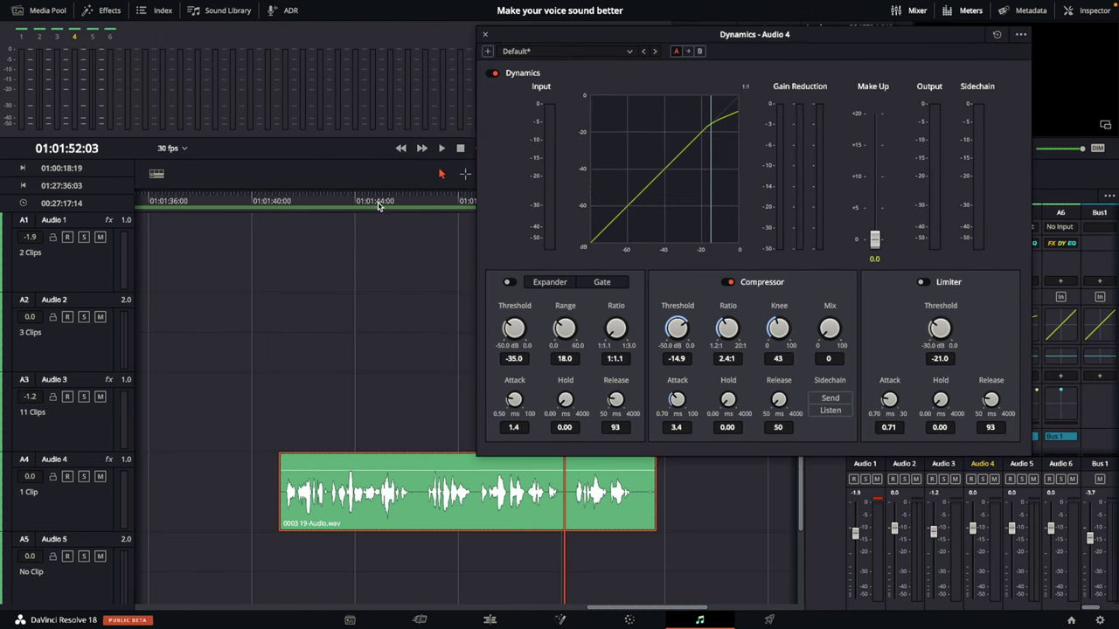
Step: Play the passage of the clip just before 01:01:45 twice to listen for background noise between words
click(380, 201)
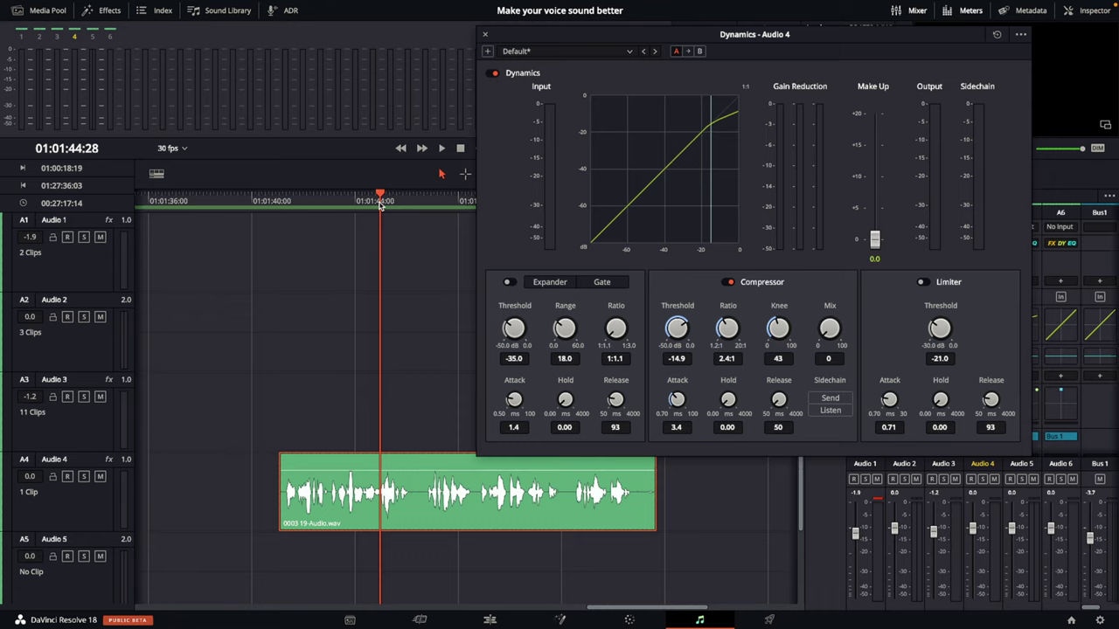
key(space)
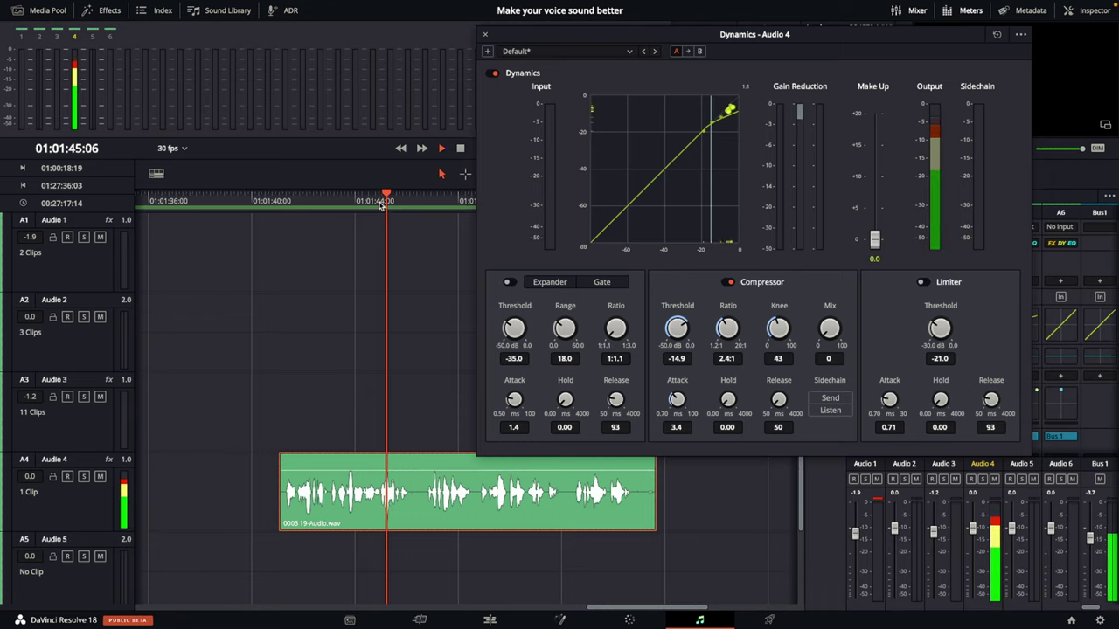
key(space)
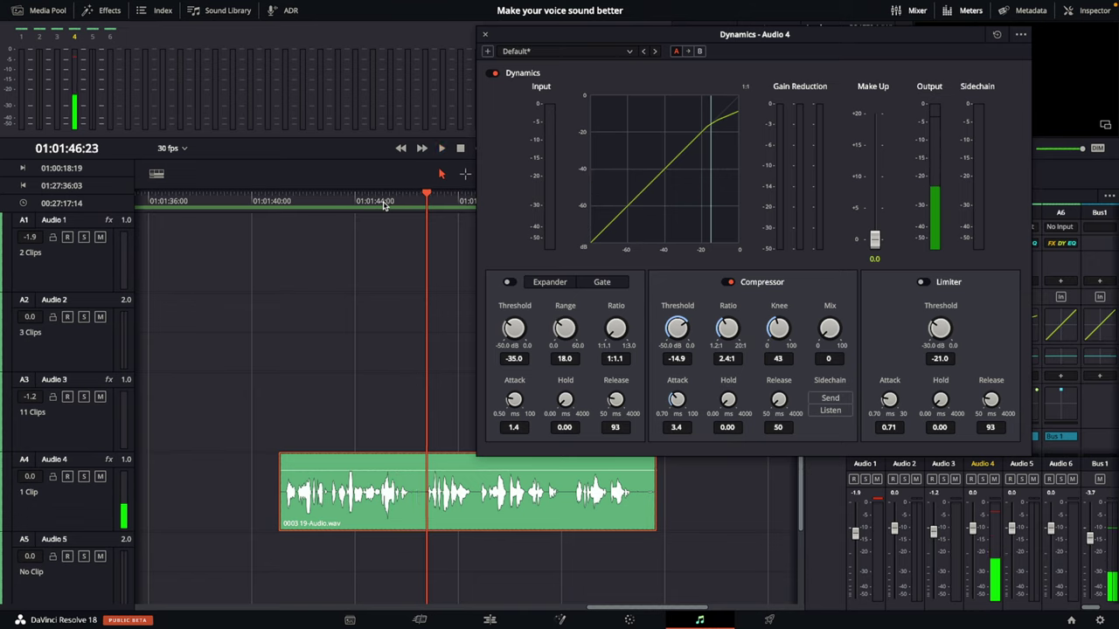
click(382, 201)
key(space)
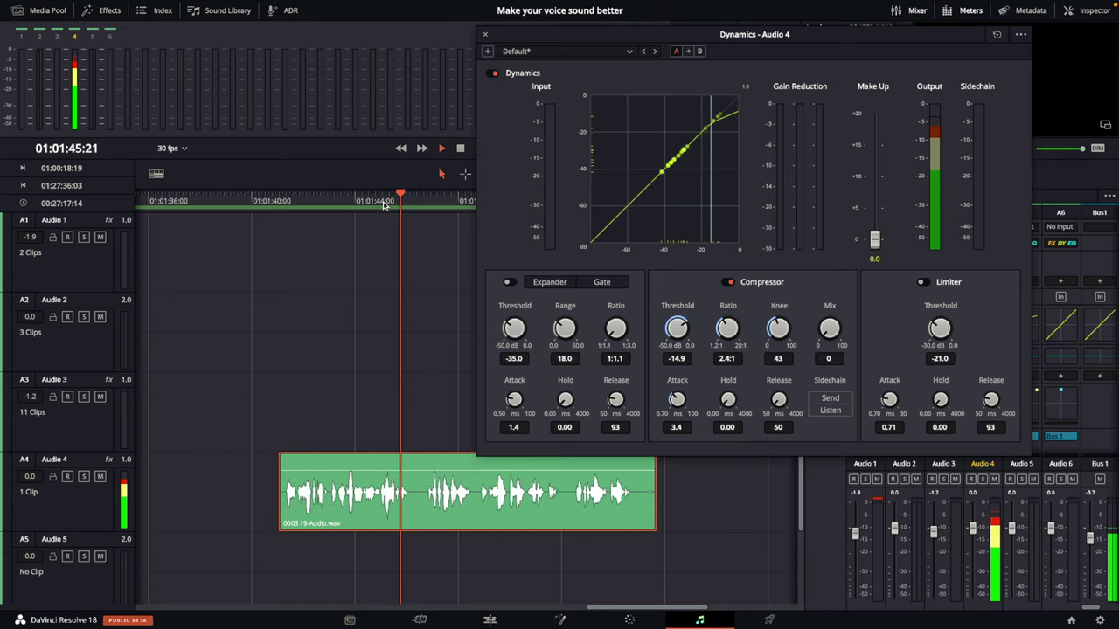
key(space)
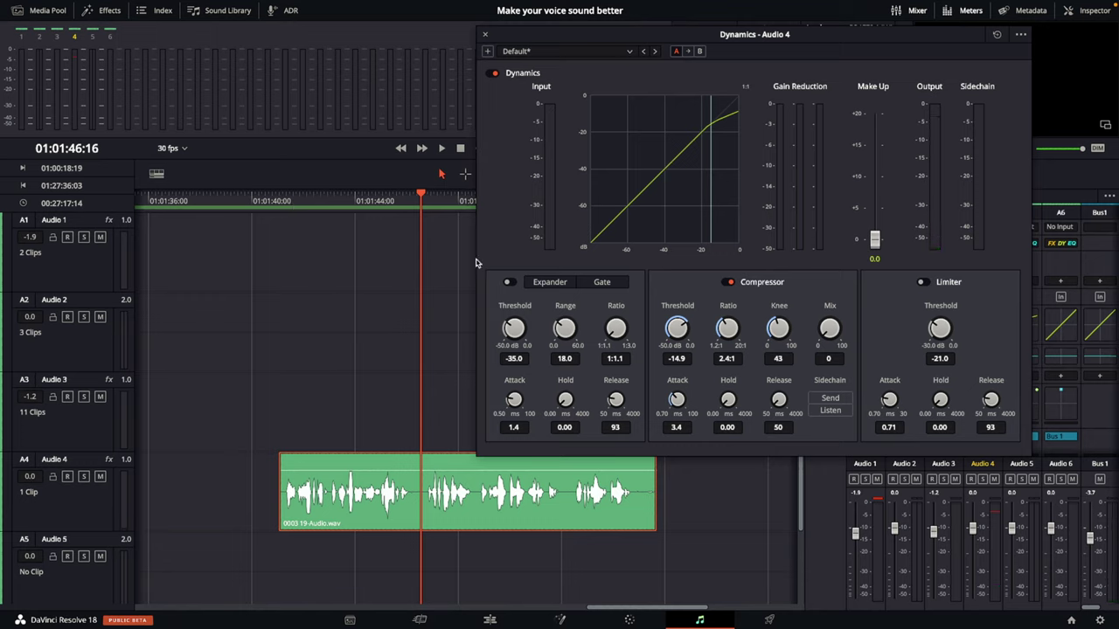
Step: Enable the gate, play the clip from its start, and set the gate's threshold to -31.2 dB and attack to 3.6 ms
click(603, 283)
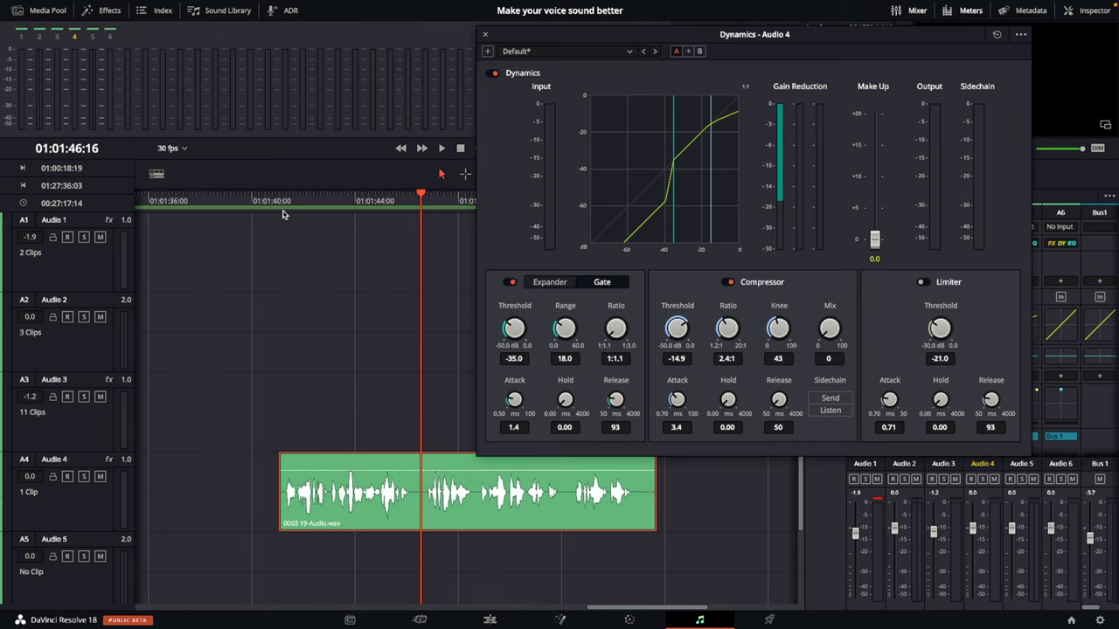
click(277, 206)
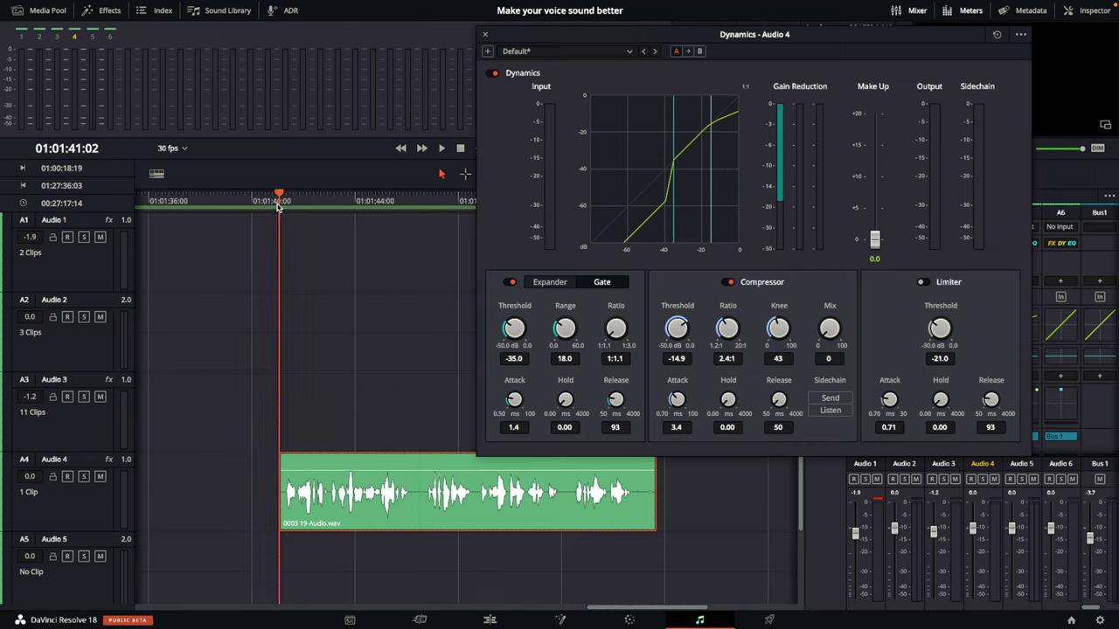
key(space)
drag(515, 330, 573, 317)
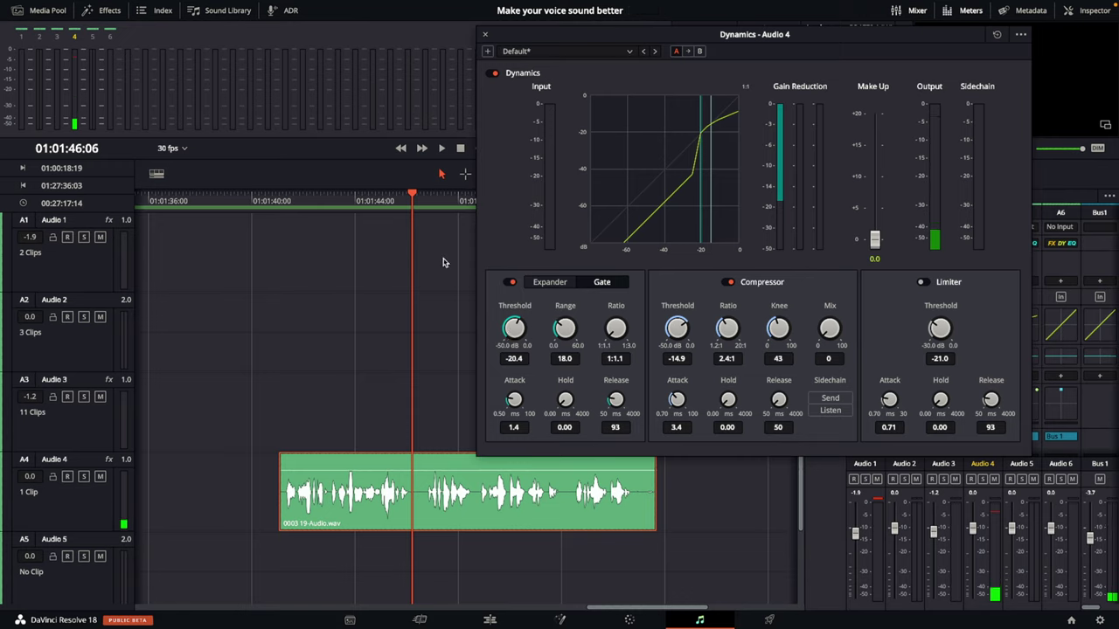
drag(517, 329, 475, 347)
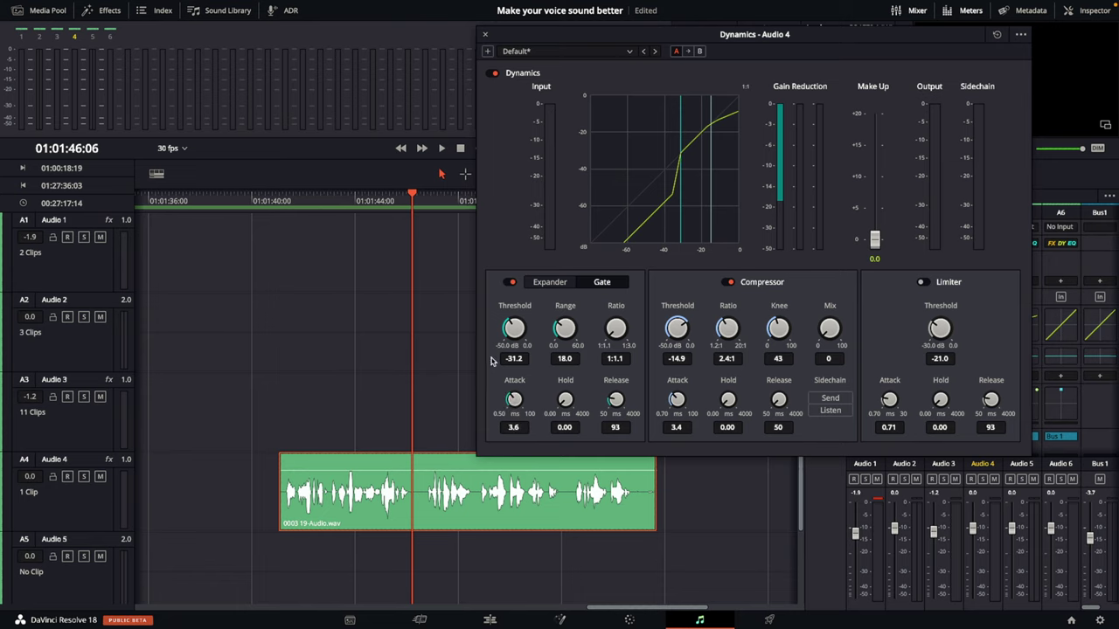
Step: Play the clip from its start, set the gate's range to 30.0, and replay from about 01:01:44:27
click(282, 203)
key(space)
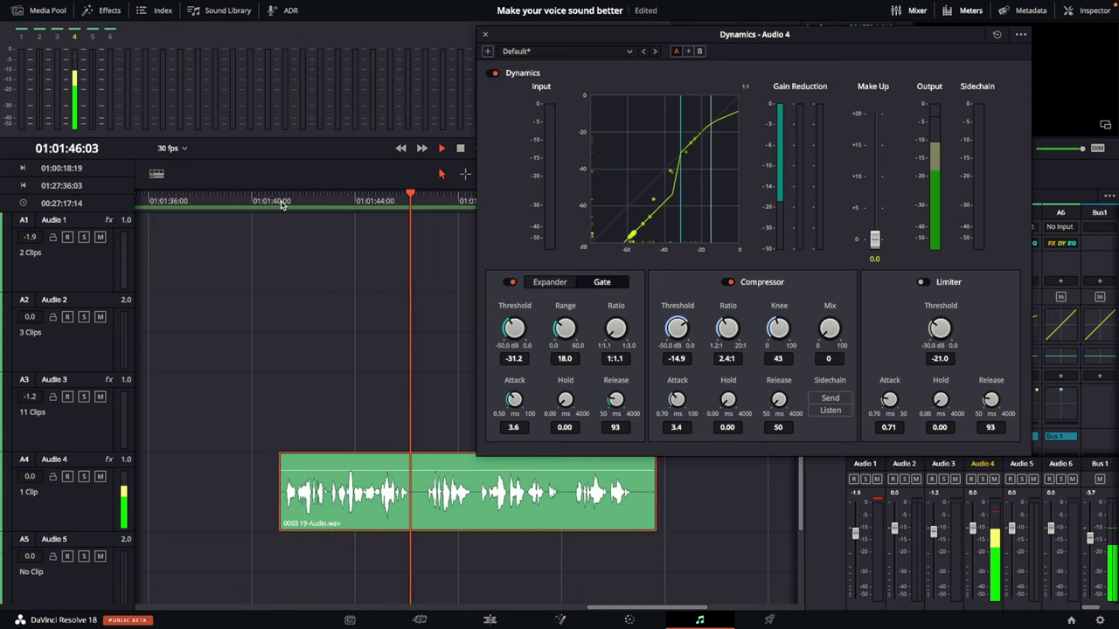
click(379, 200)
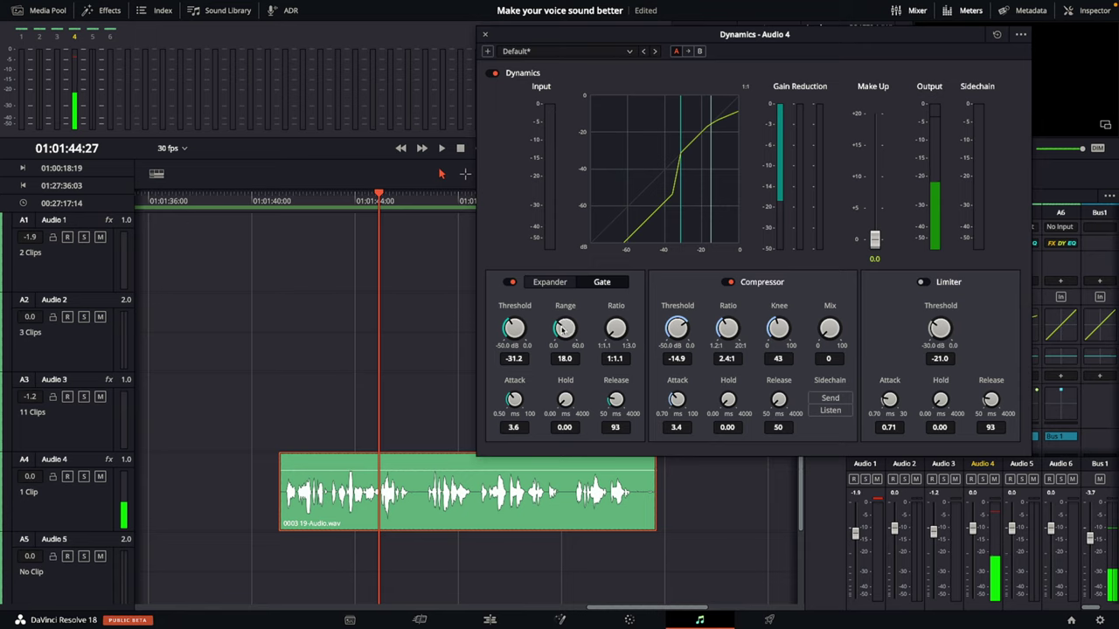
drag(564, 332, 568, 325)
key(space)
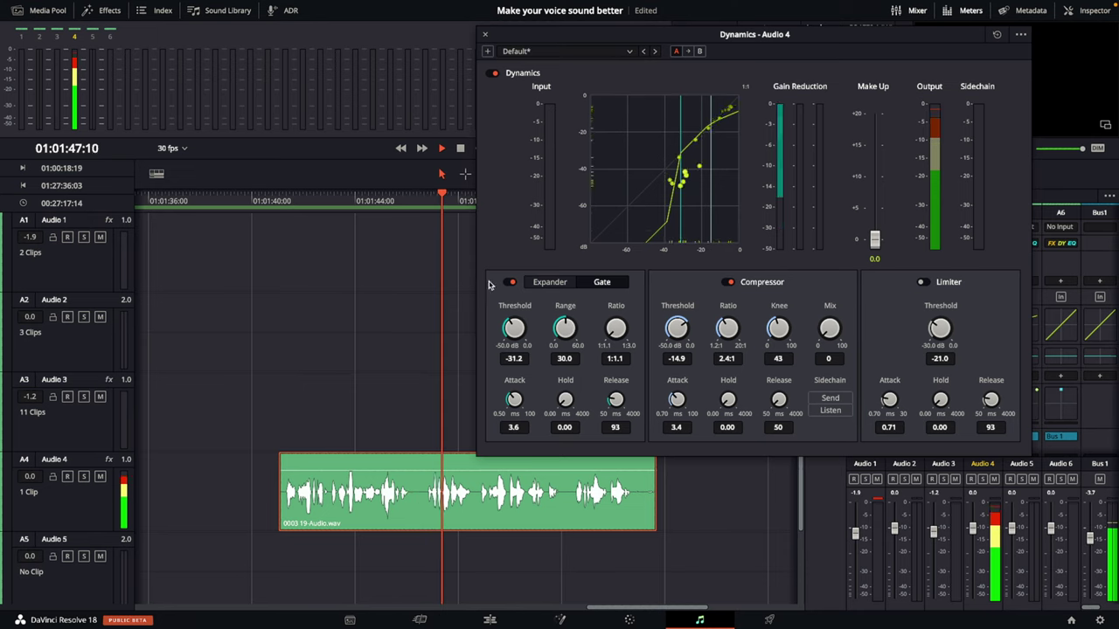
Step: Set the gate's threshold to -33.2 dB and its release to 64 ms during playback, and stop the playback
drag(513, 328, 510, 326)
drag(616, 399, 612, 399)
key(space)
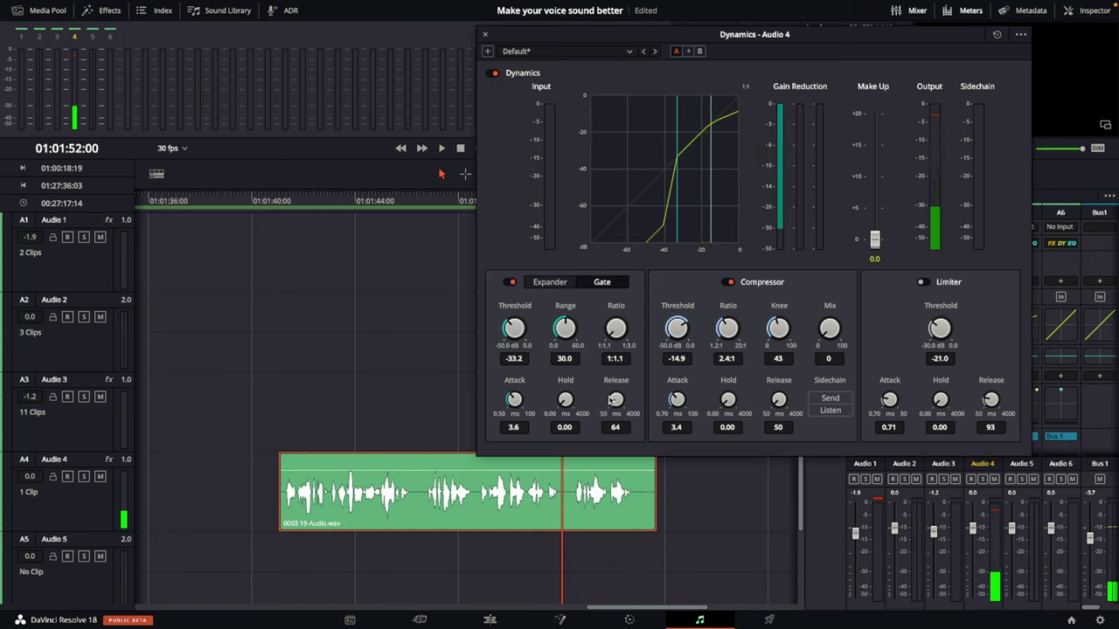
Step: Replay the passage around 01:01:44 with the gate switched on to hear the pause between words
click(339, 206)
key(space)
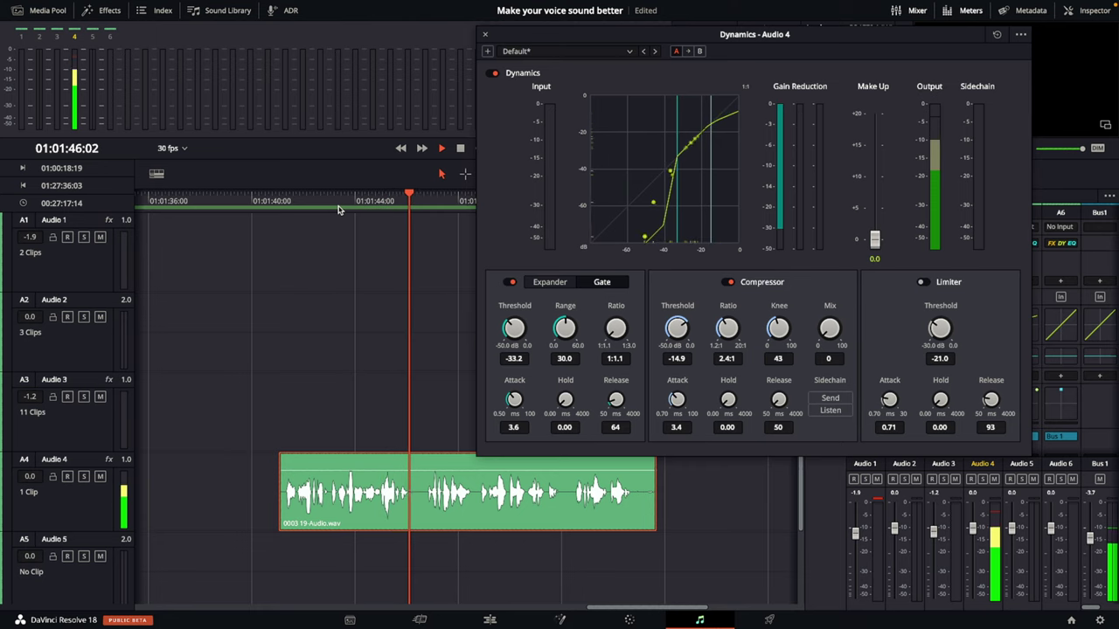
key(space)
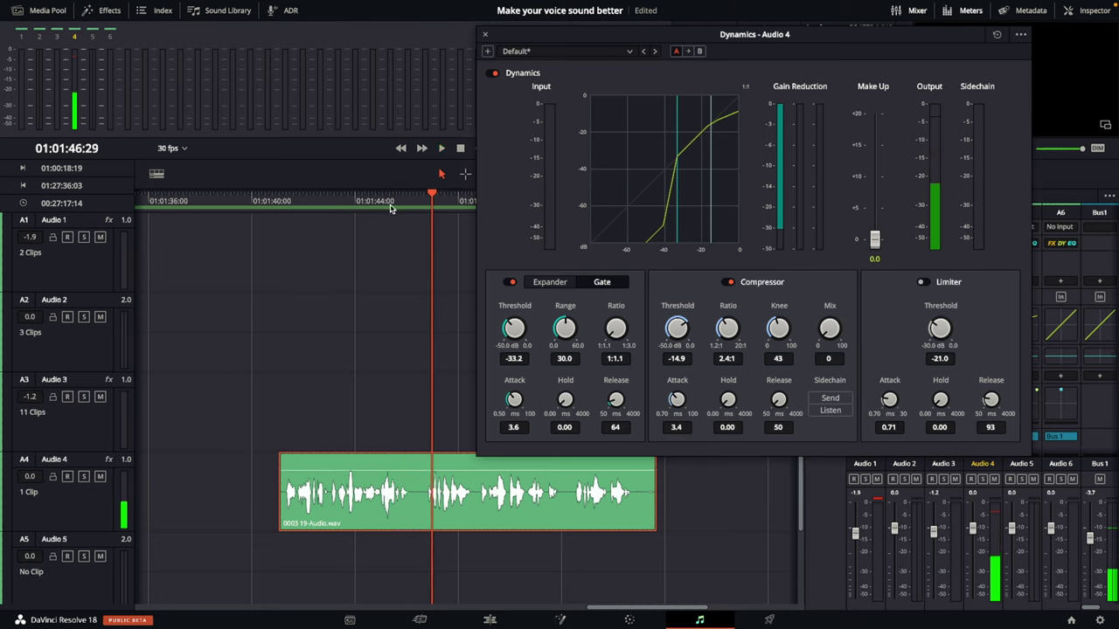
click(381, 206)
key(space)
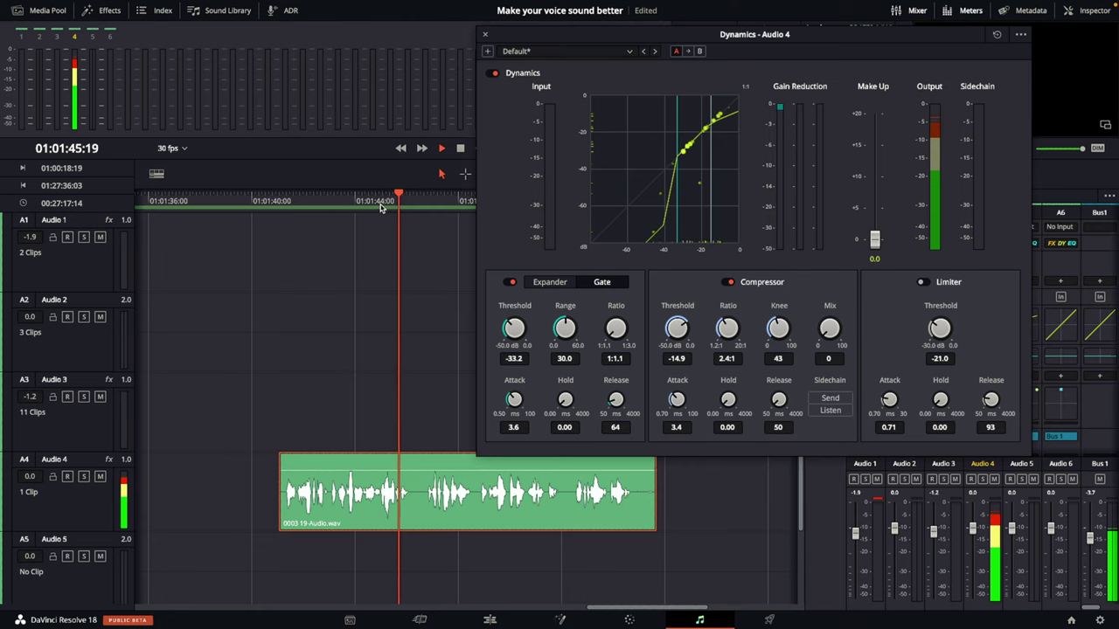
click(375, 204)
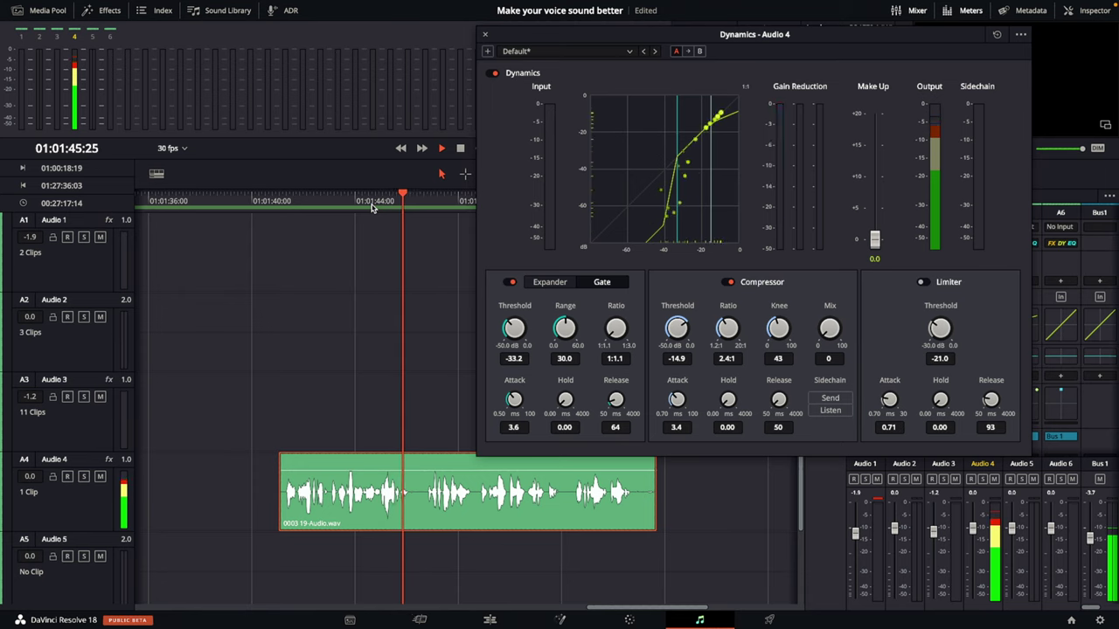
key(space)
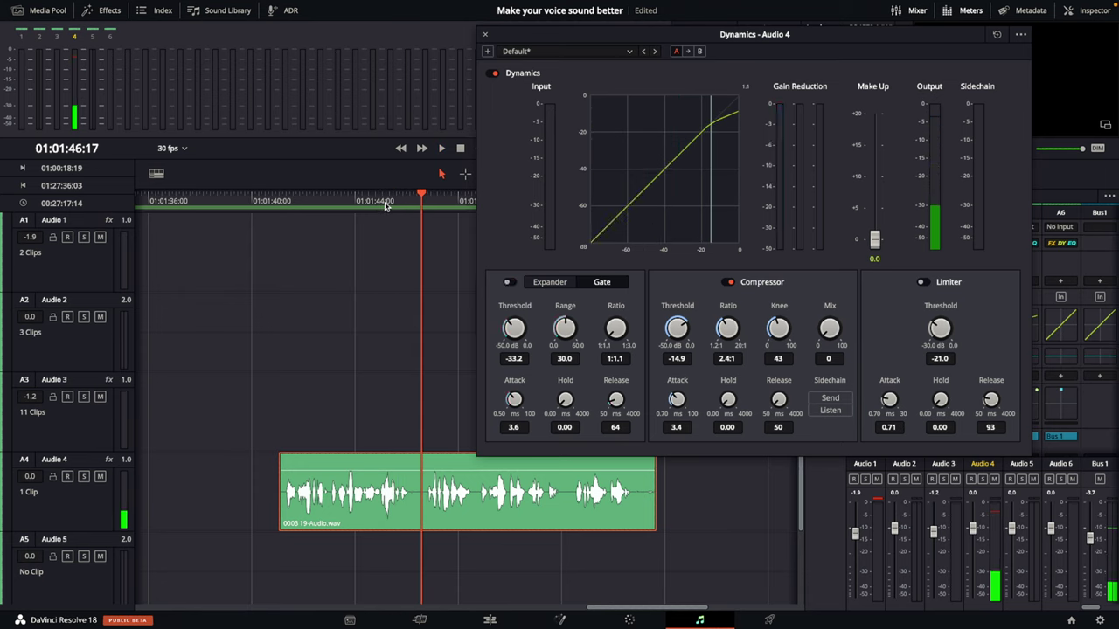
Step: Replay the passage around 01:01:45 with the gate bypassed, and turn the gate back on
click(385, 205)
key(space)
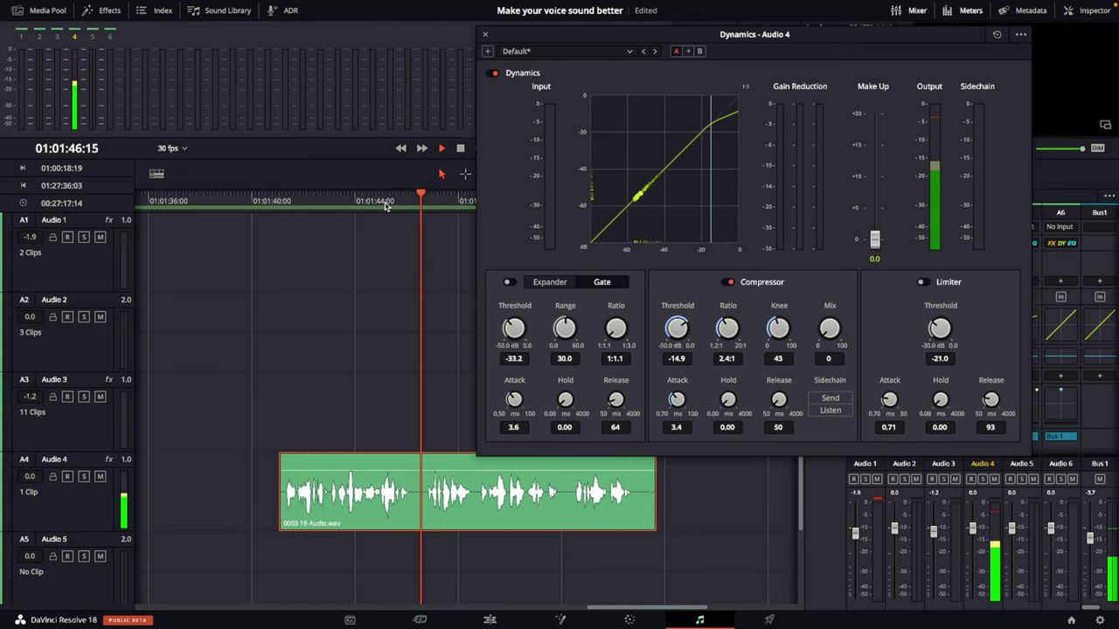
key(space)
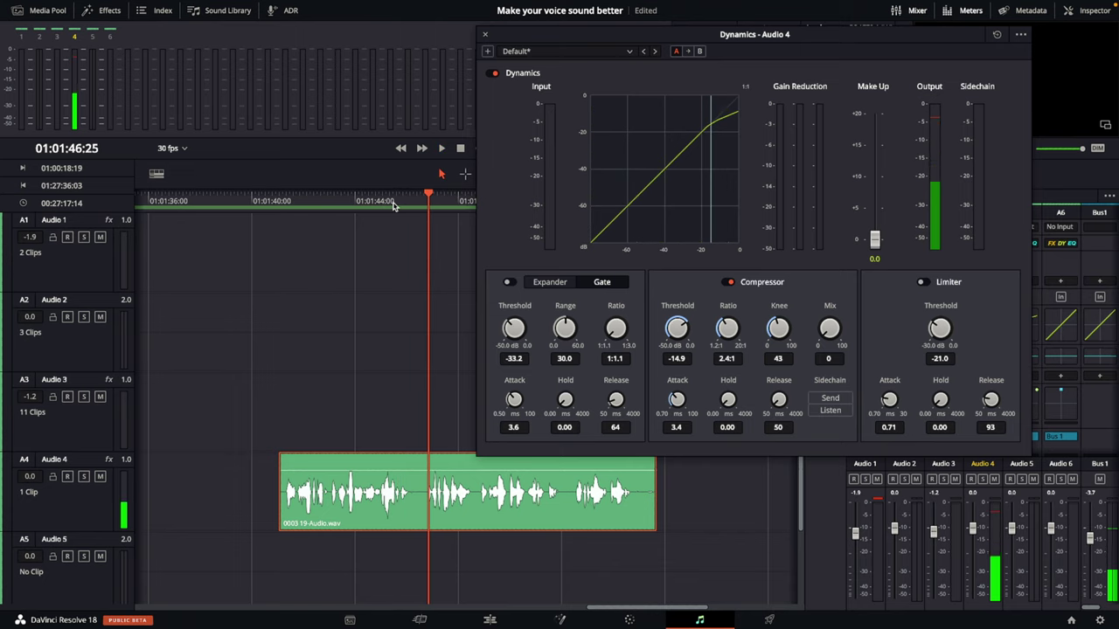
click(509, 281)
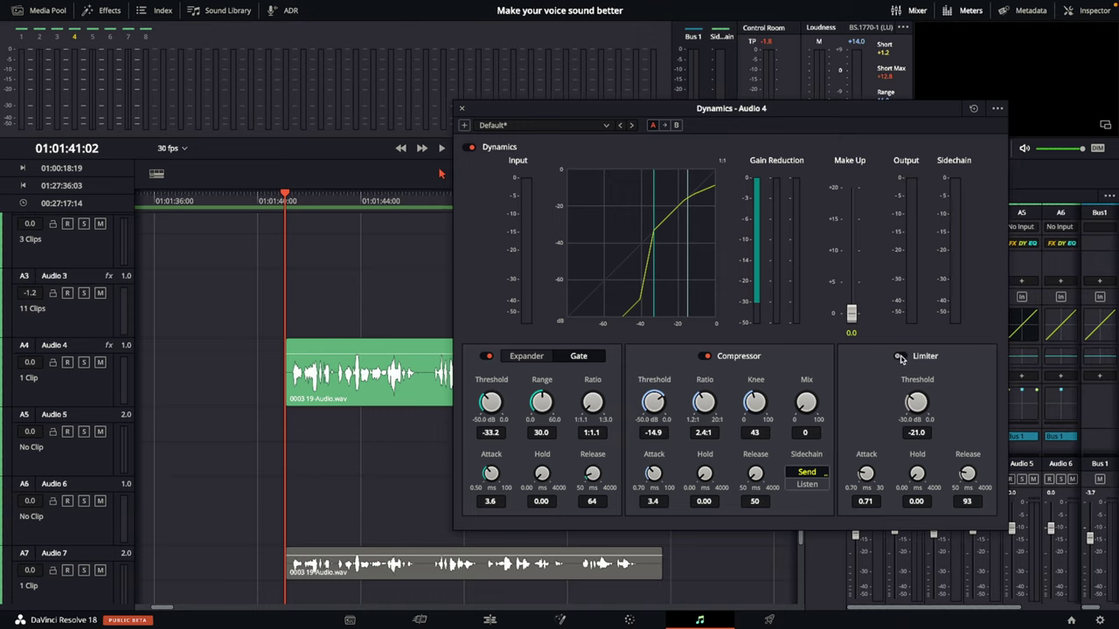
Step: Enable the limiter with a threshold of -9.0 dB, and play the clip from its start
click(900, 356)
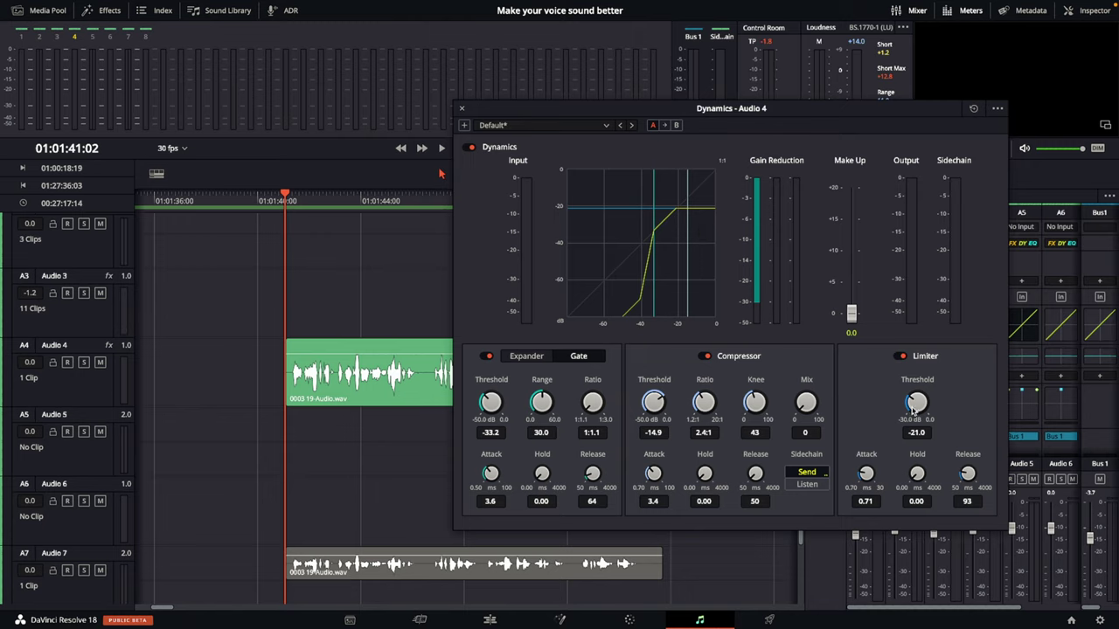
drag(917, 404, 982, 401)
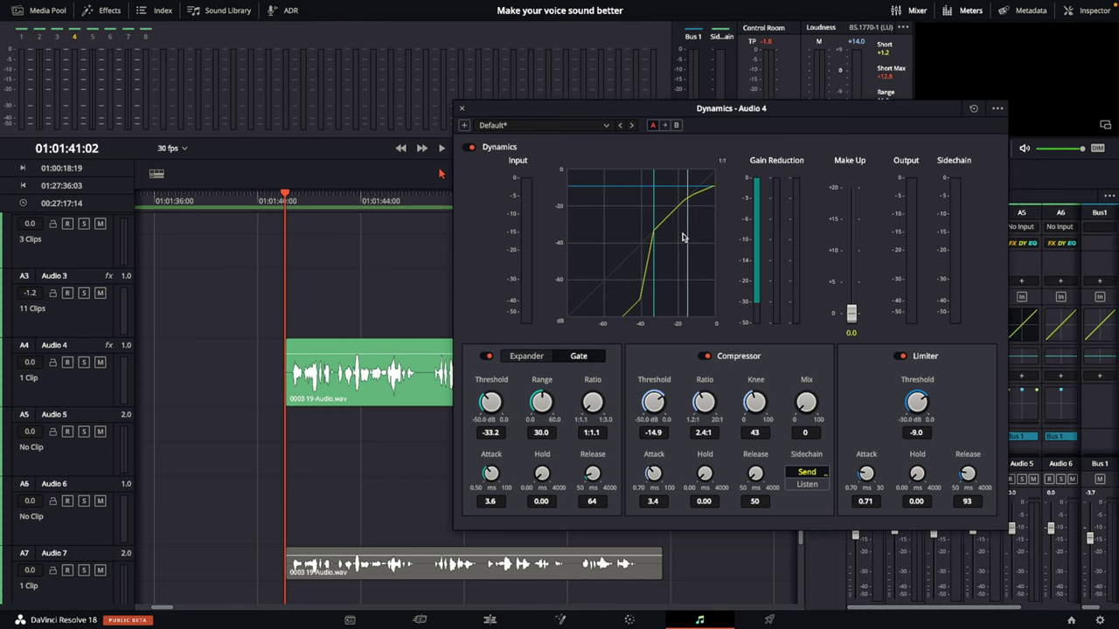
key(space)
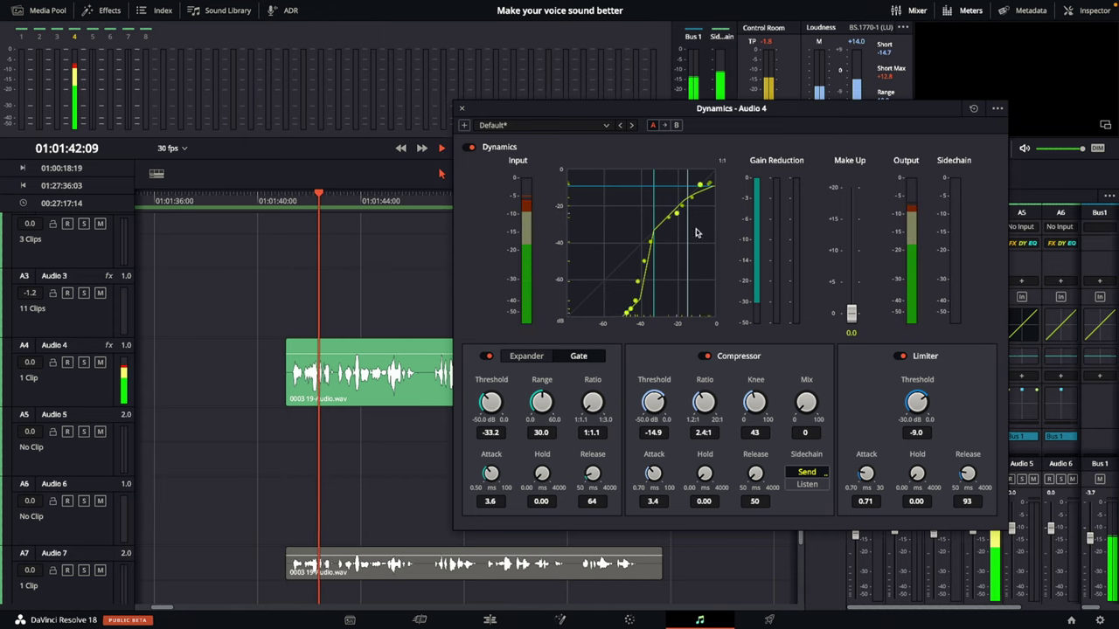
key(space)
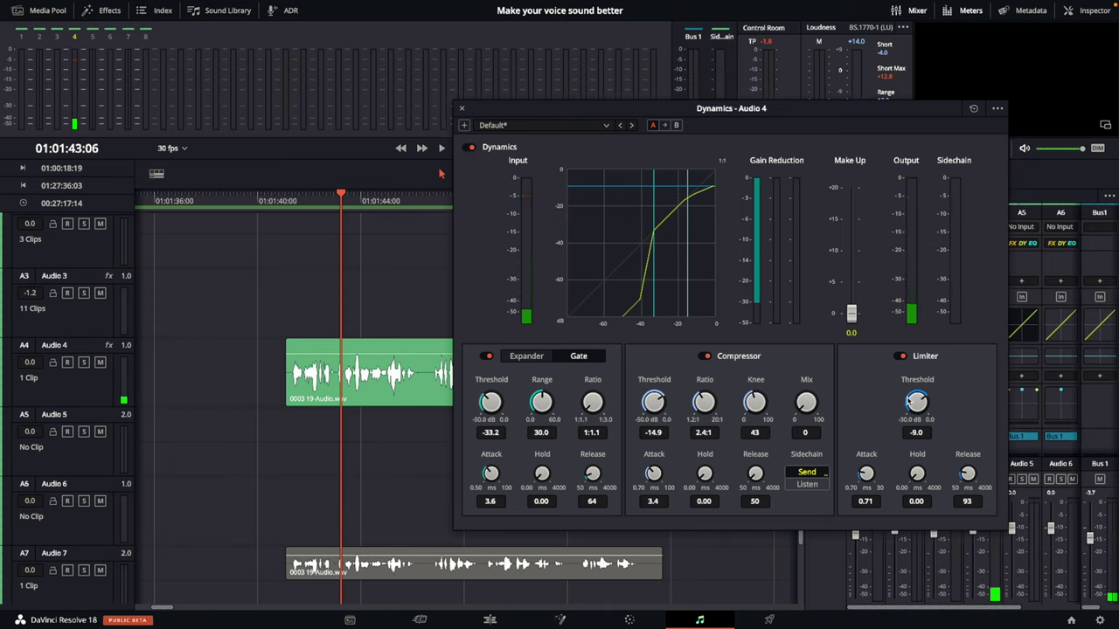
Step: Resume playback while setting the limiter's threshold to -8.5 dB
key(space)
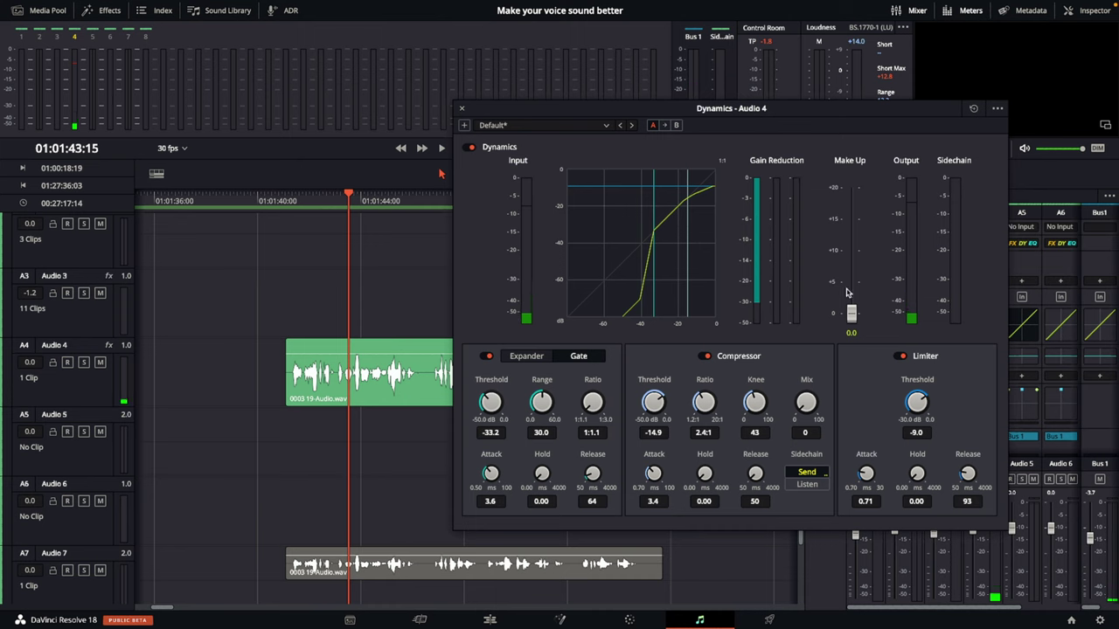
key(space)
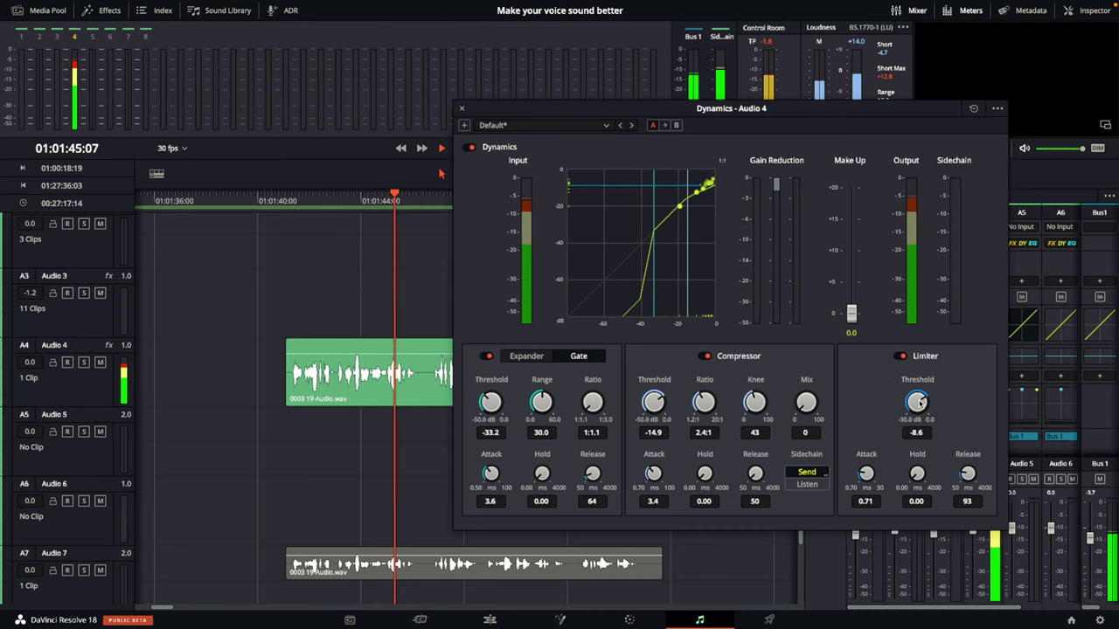
drag(916, 402, 917, 400)
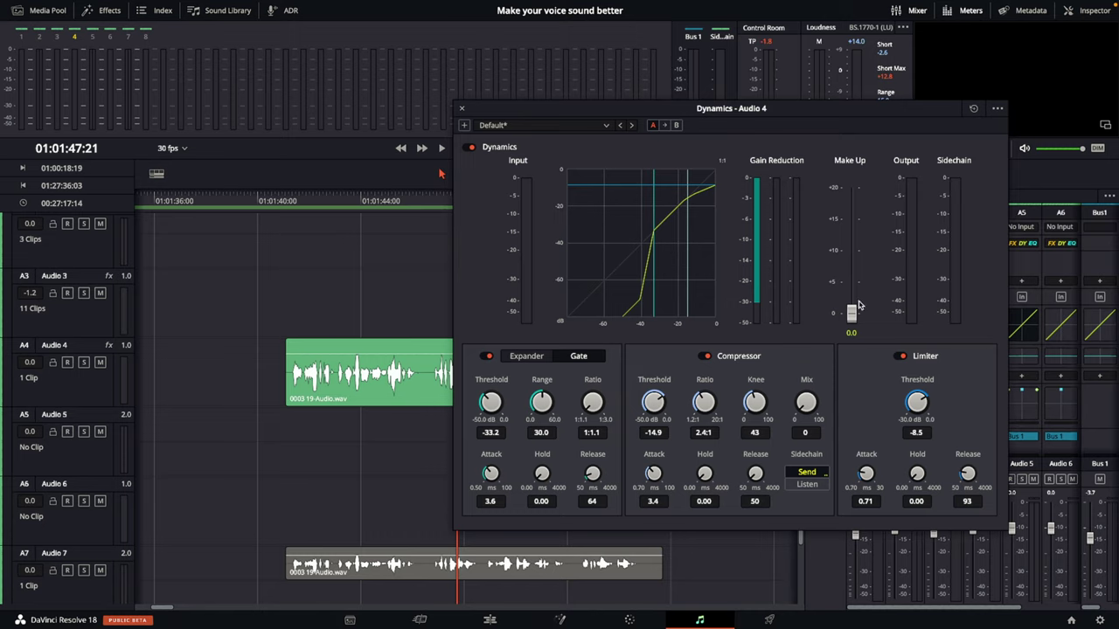
Step: Sweep the make-up gain to 20 dB and back to 0, and raise it partway while playing the clip from its start
drag(852, 318, 853, 184)
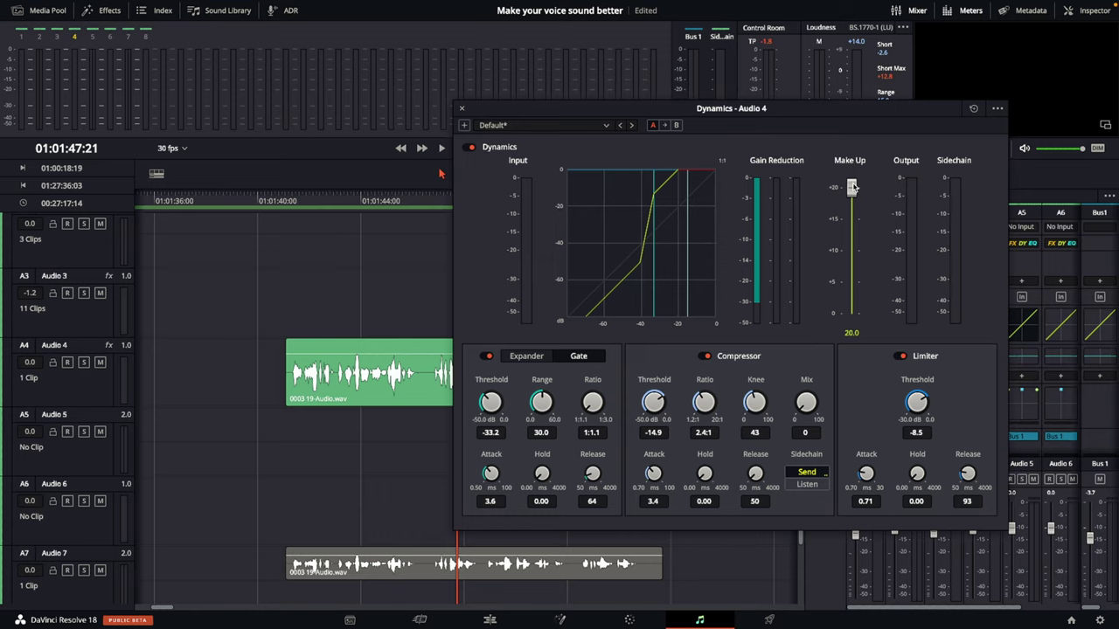
drag(852, 186, 846, 343)
click(286, 199)
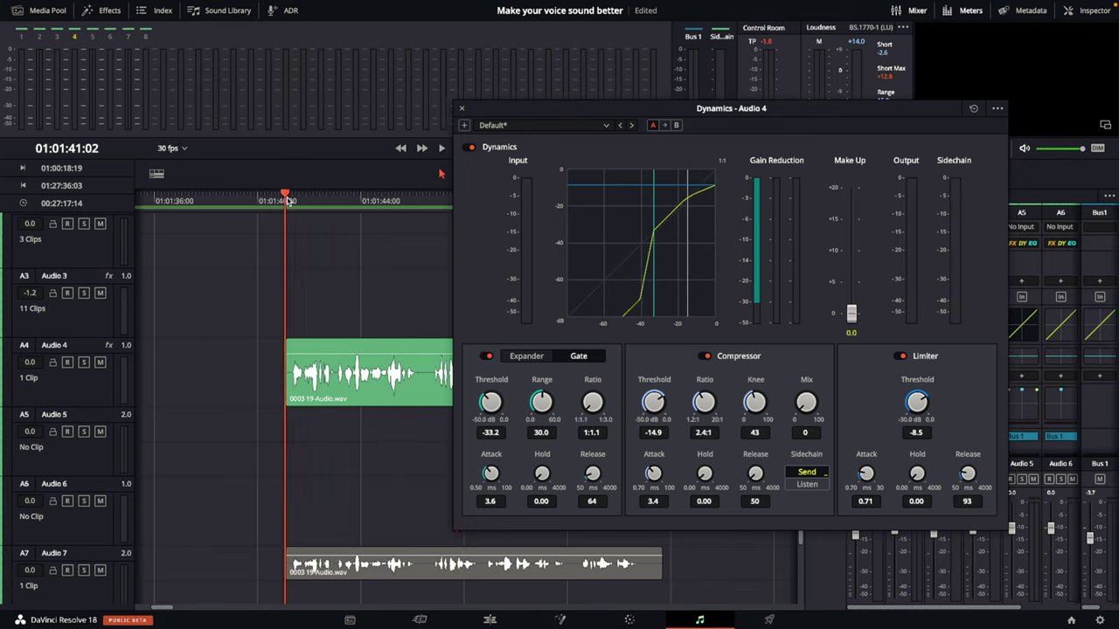
key(space)
drag(851, 317, 851, 265)
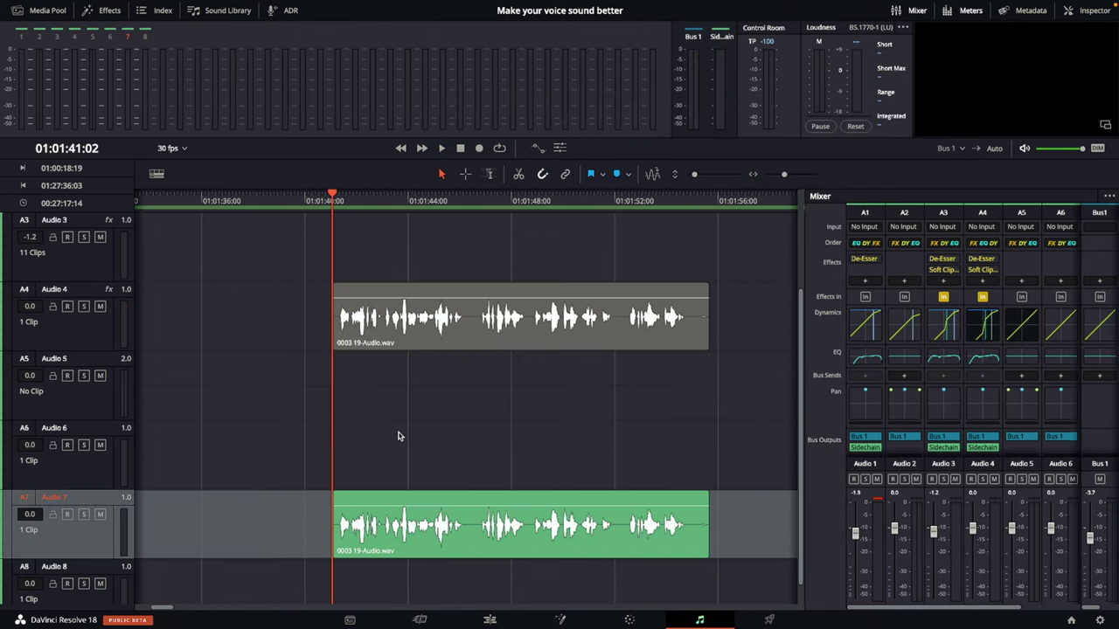
Step: Compare the Audio 7 copy with the processed Audio 4 voice clip by playing each, and remove the Audio 7 copy
key(space)
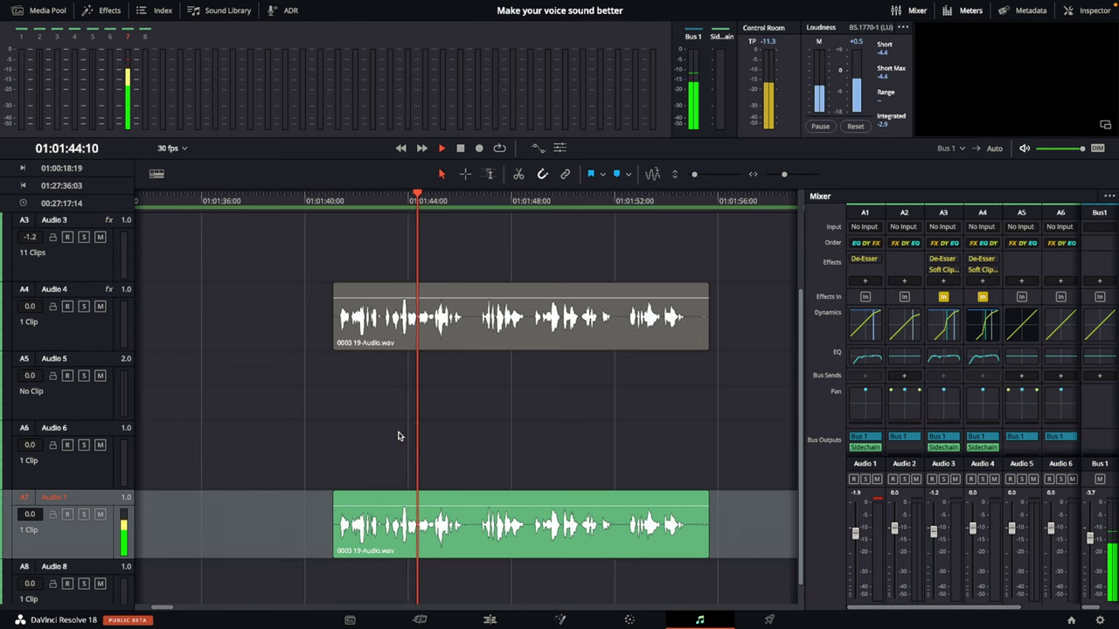
click(439, 341)
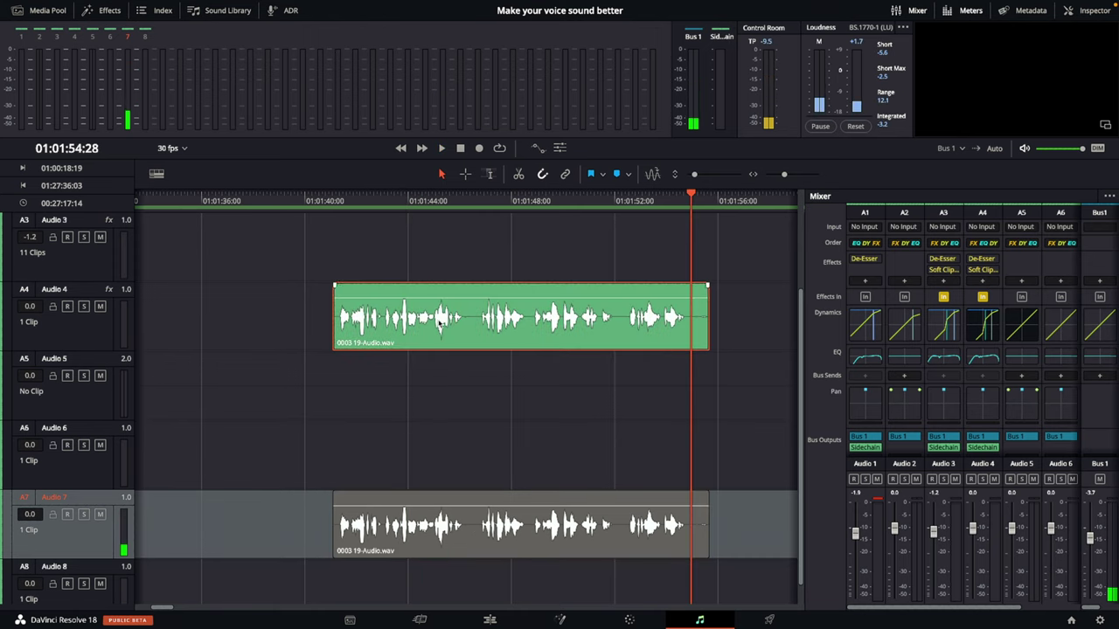
click(334, 202)
key(space)
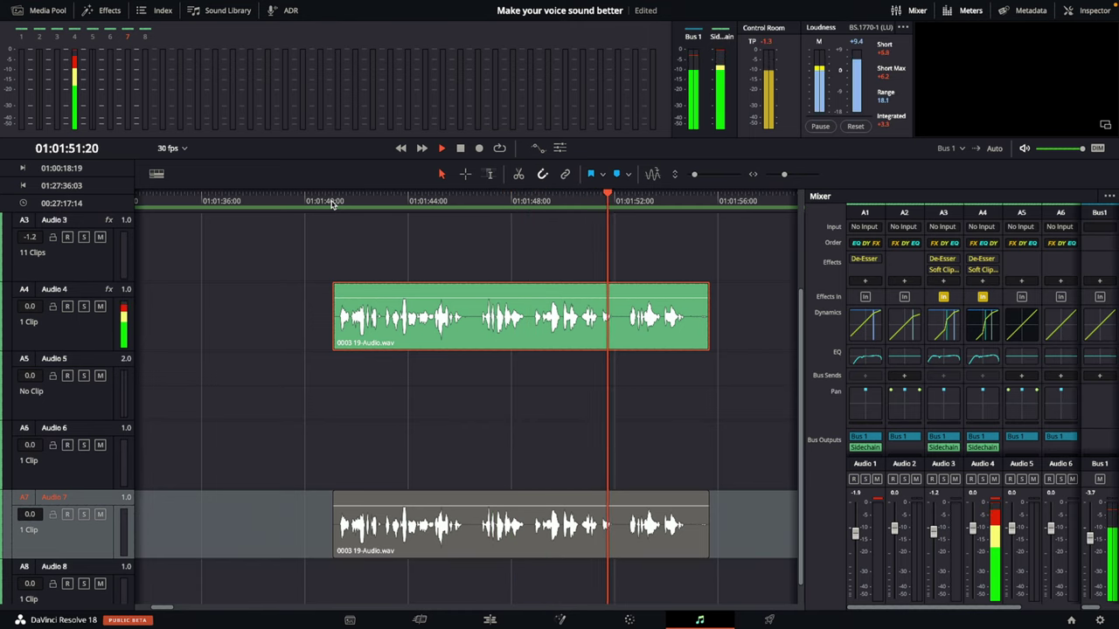
key(space)
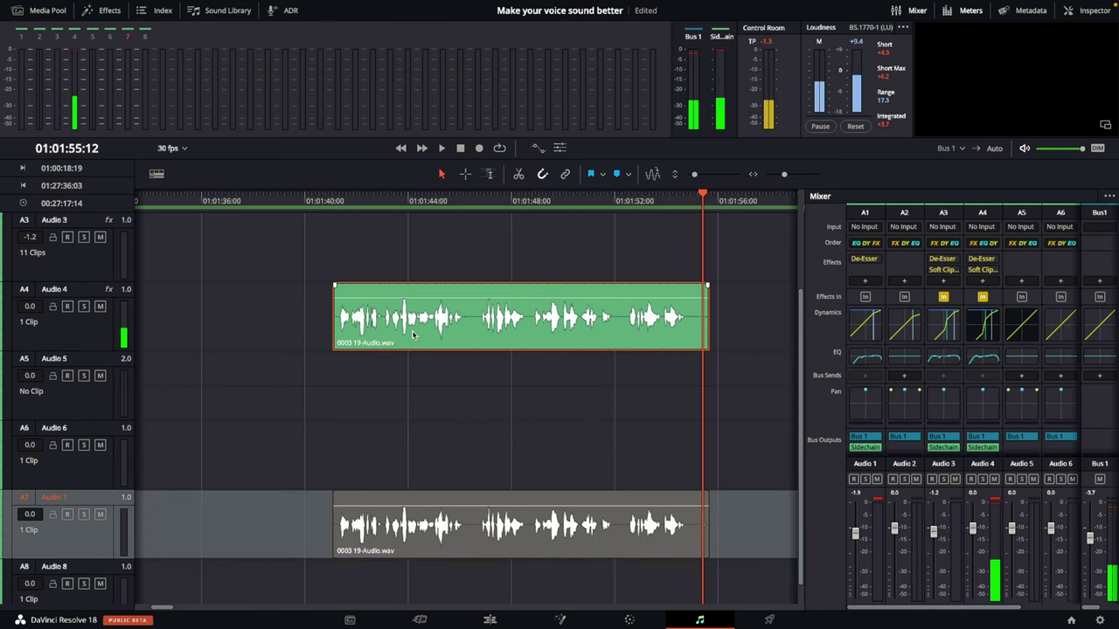
key(ctrl+z)
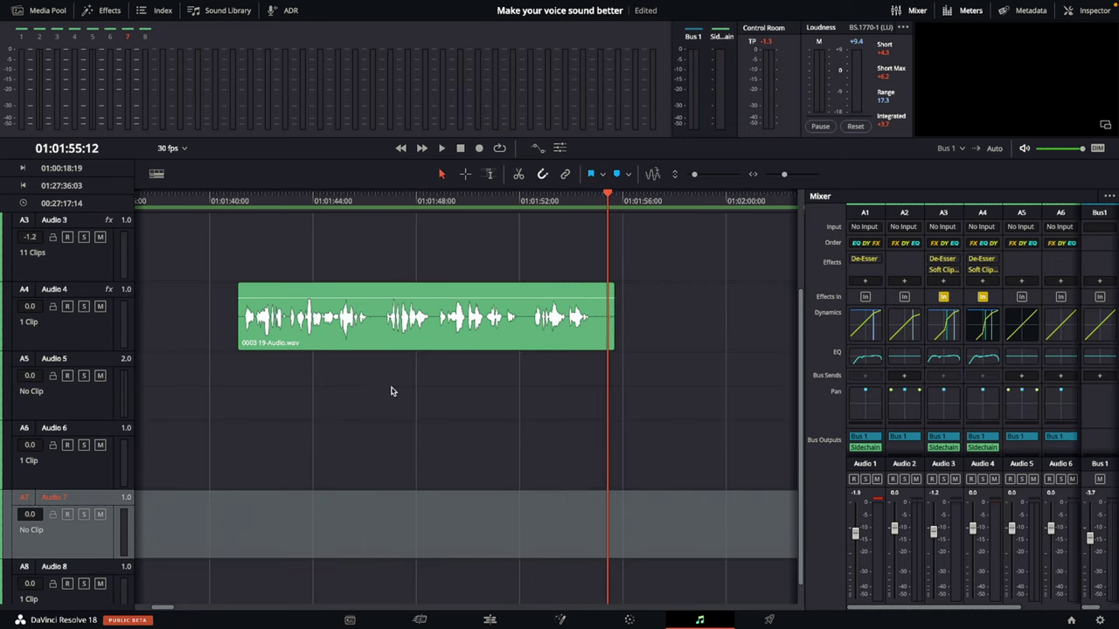
key(ctrl+s)
Step: Move the Aware.mp3 music clip to track Audio 5 so that it starts shortly before the voice clip
scroll(418, 405, right, 3)
drag(721, 428, 167, 455)
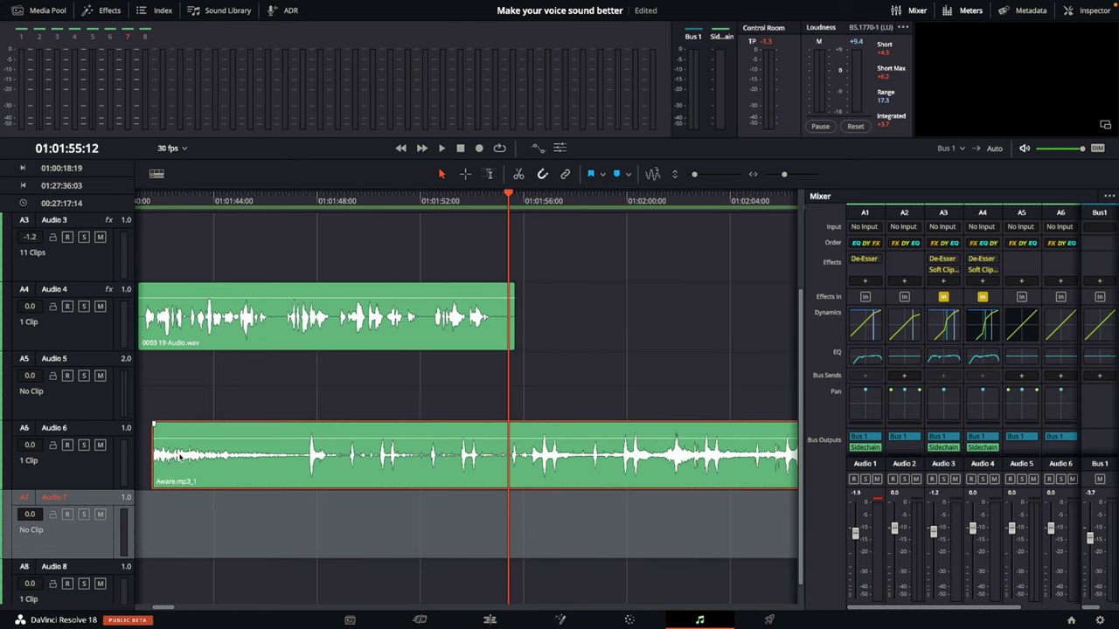
scroll(509, 435, left, 6)
drag(374, 464, 278, 404)
Step: Play the voice and music together while lowering the Bus 1 level to -4.1 dB
key(space)
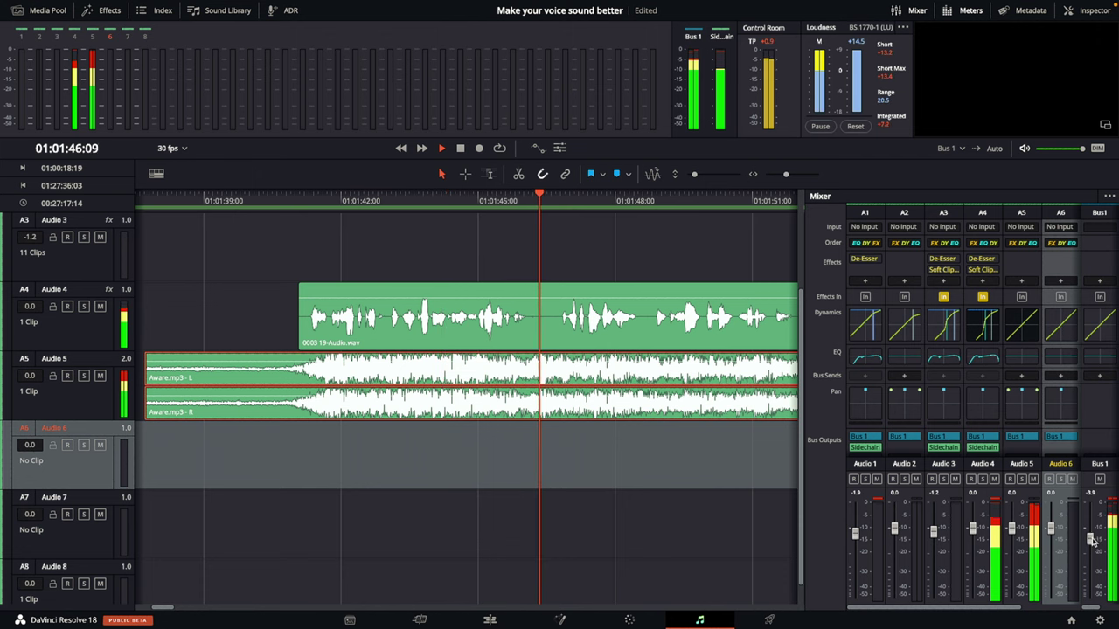
drag(1089, 538, 1090, 541)
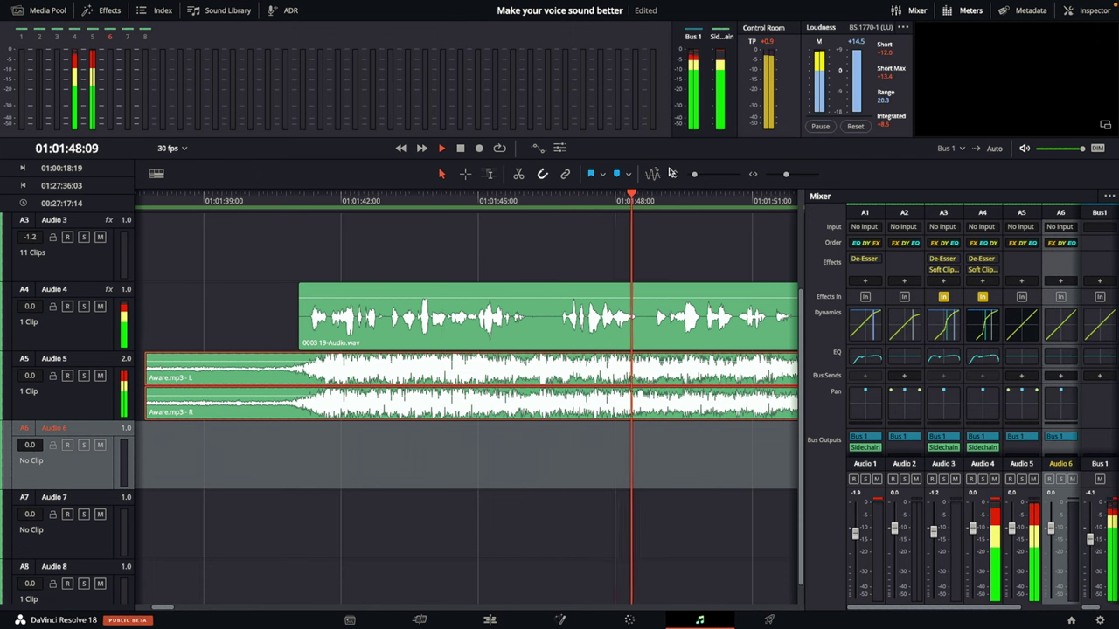
key(space)
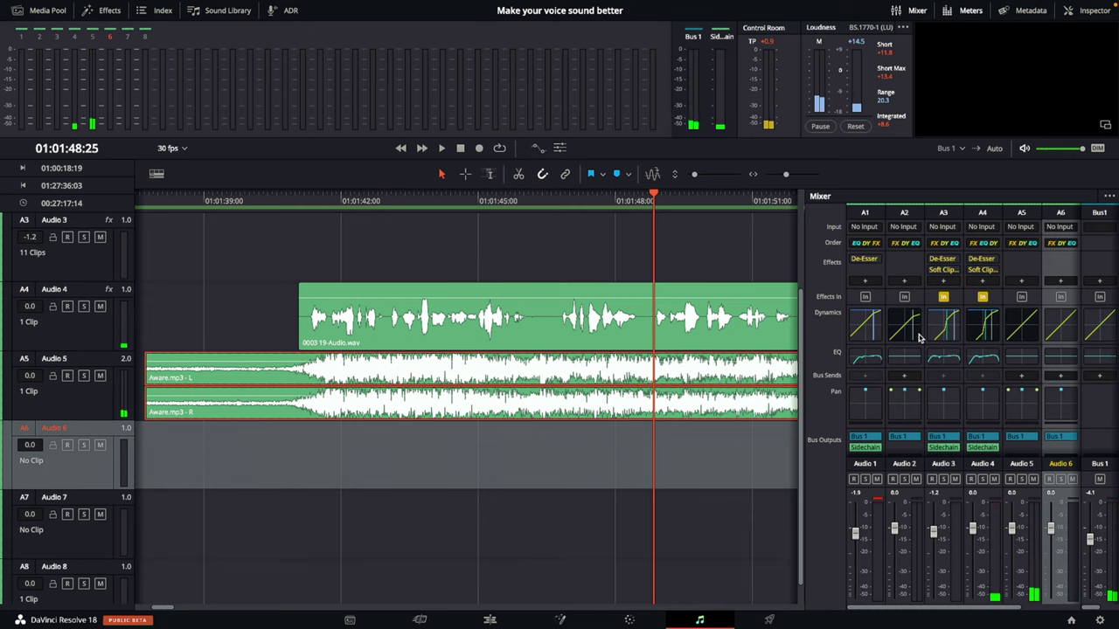
Step: Enable Sidechain Send in the compressor of the voice track Audio 4
click(389, 335)
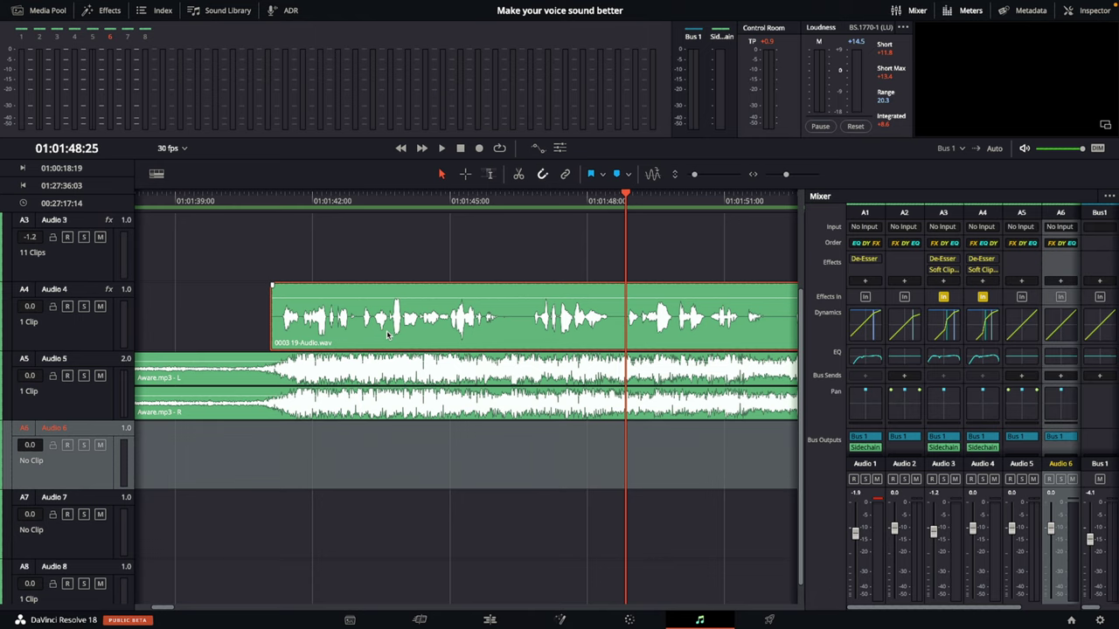
double_click(983, 325)
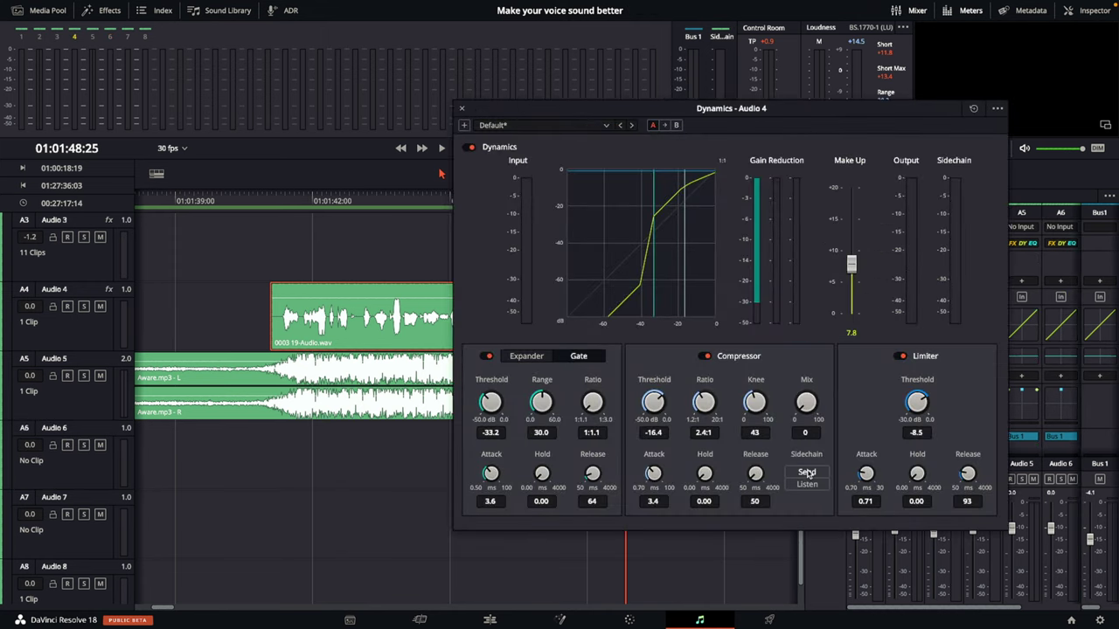
click(808, 473)
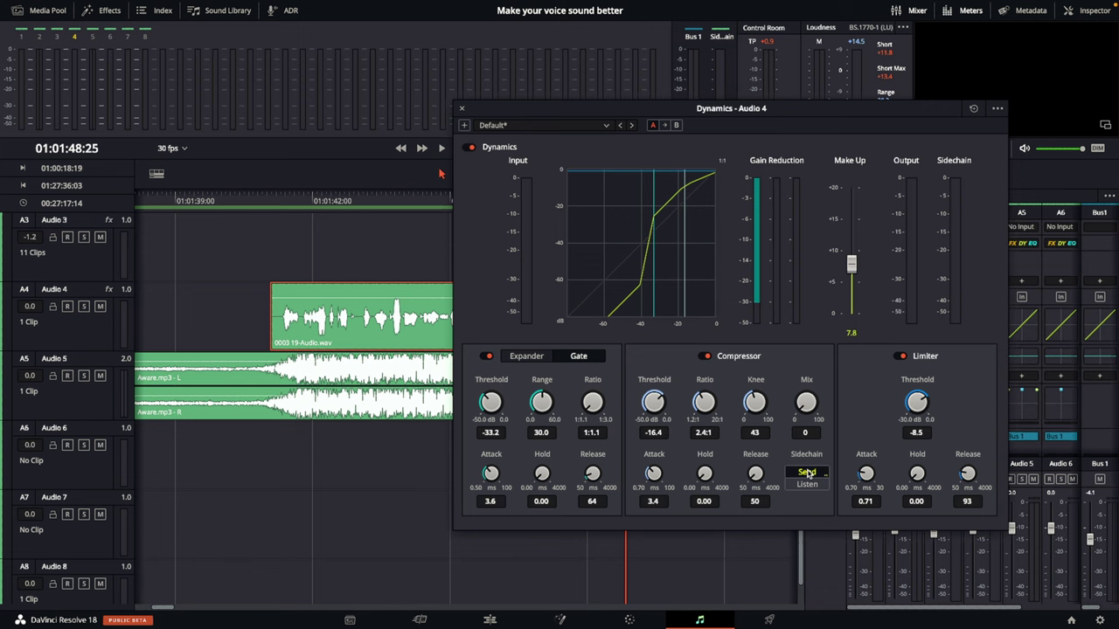
click(463, 110)
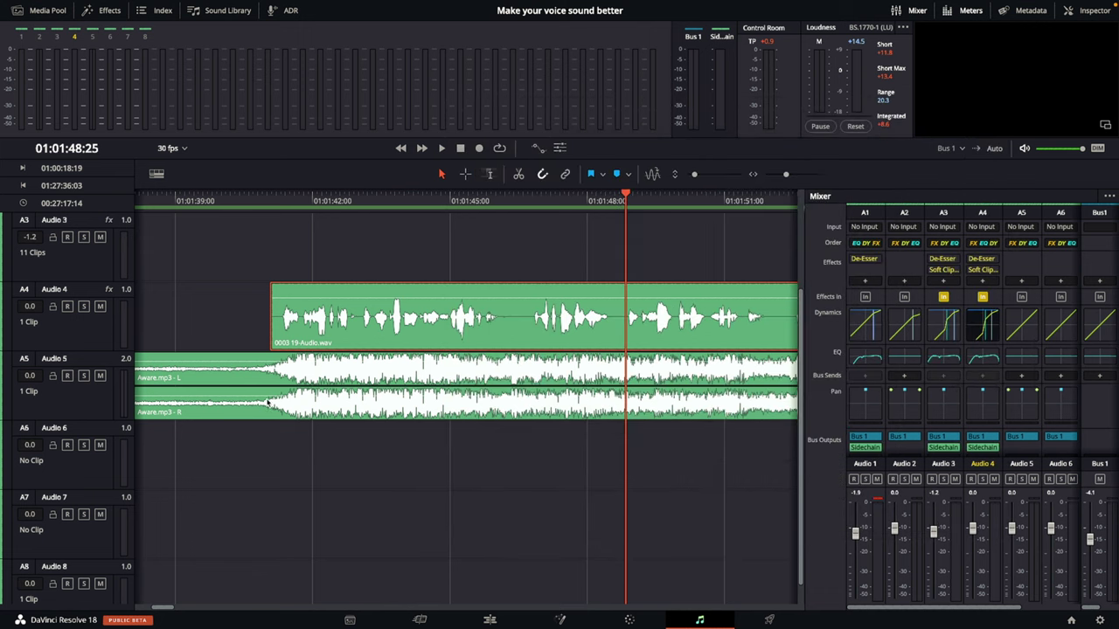
Step: Turn on the compressor of the music track Audio 5 with Sidechain Listen enabled, and move its Dynamics window clear of the timeline
click(387, 381)
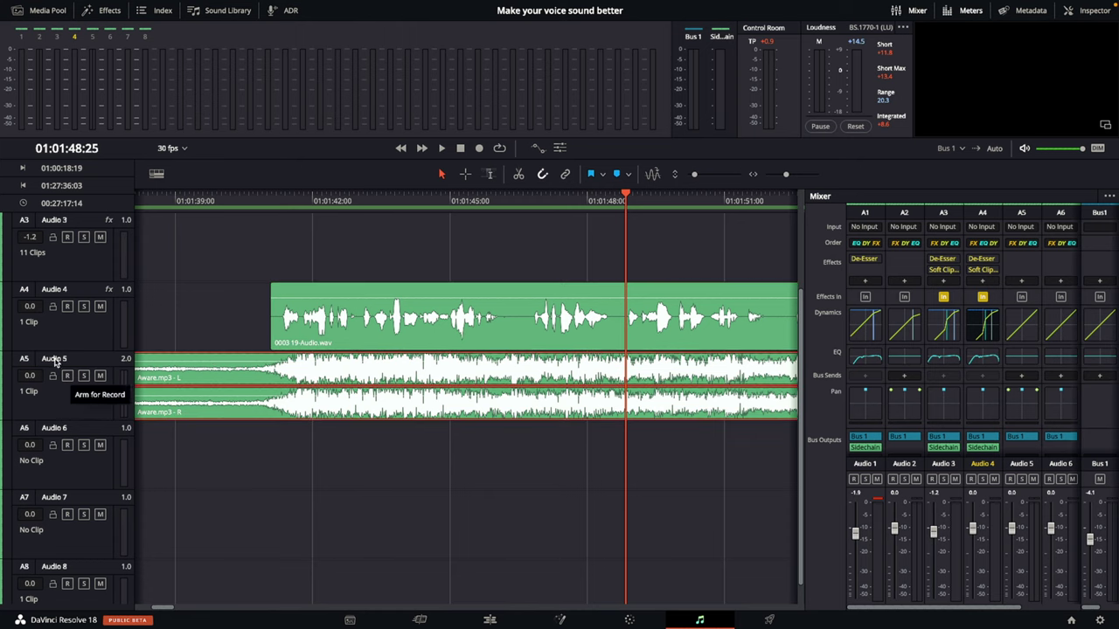
double_click(1021, 325)
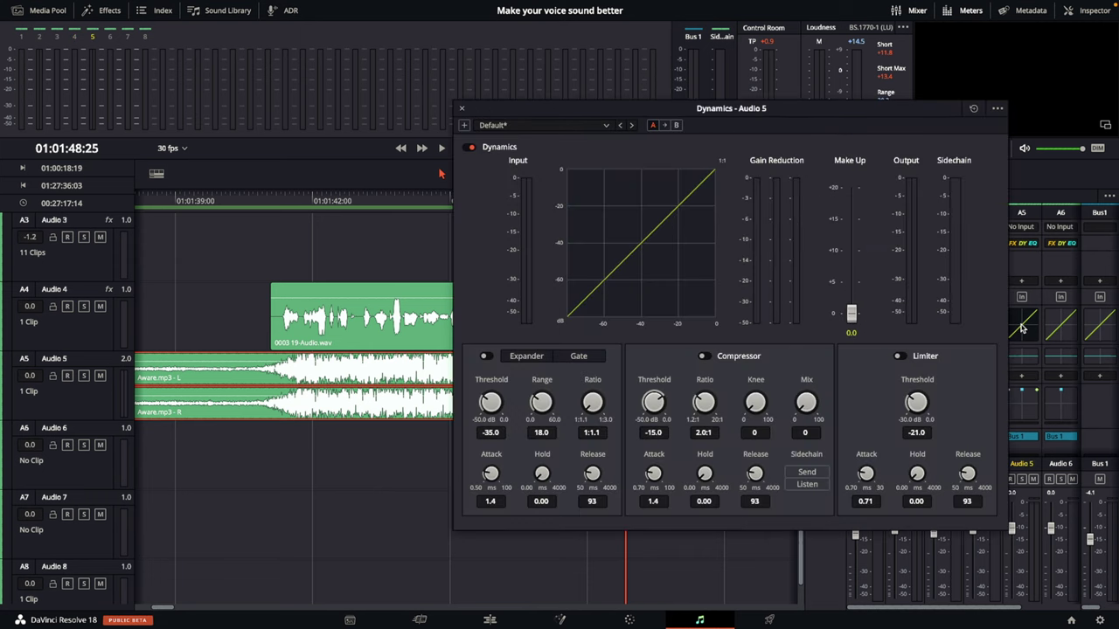
click(705, 357)
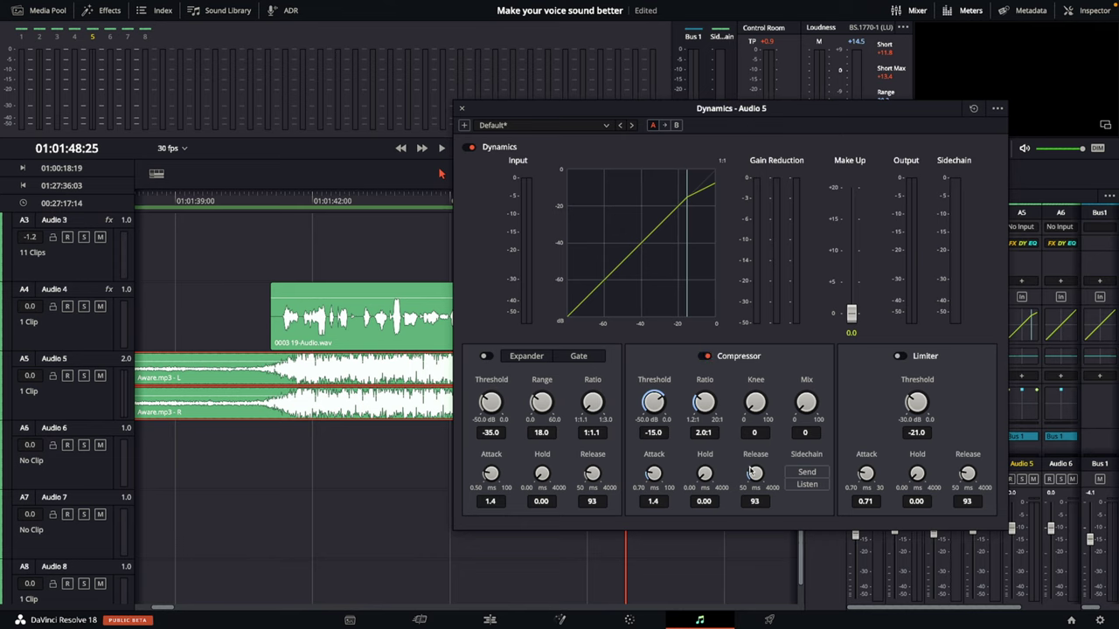
click(808, 487)
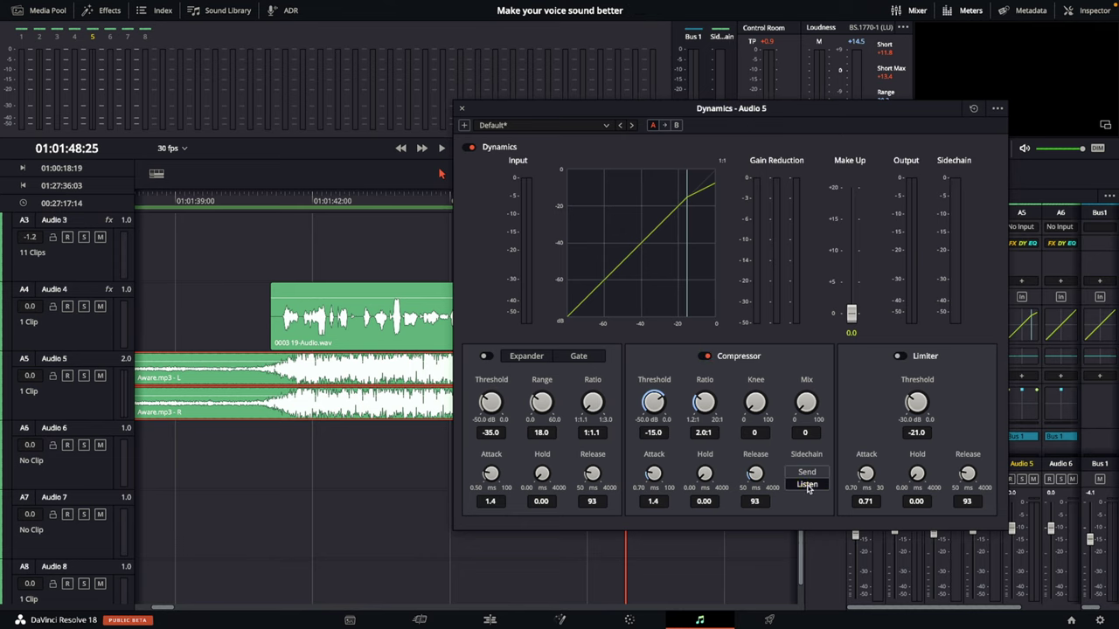
drag(516, 108, 715, 57)
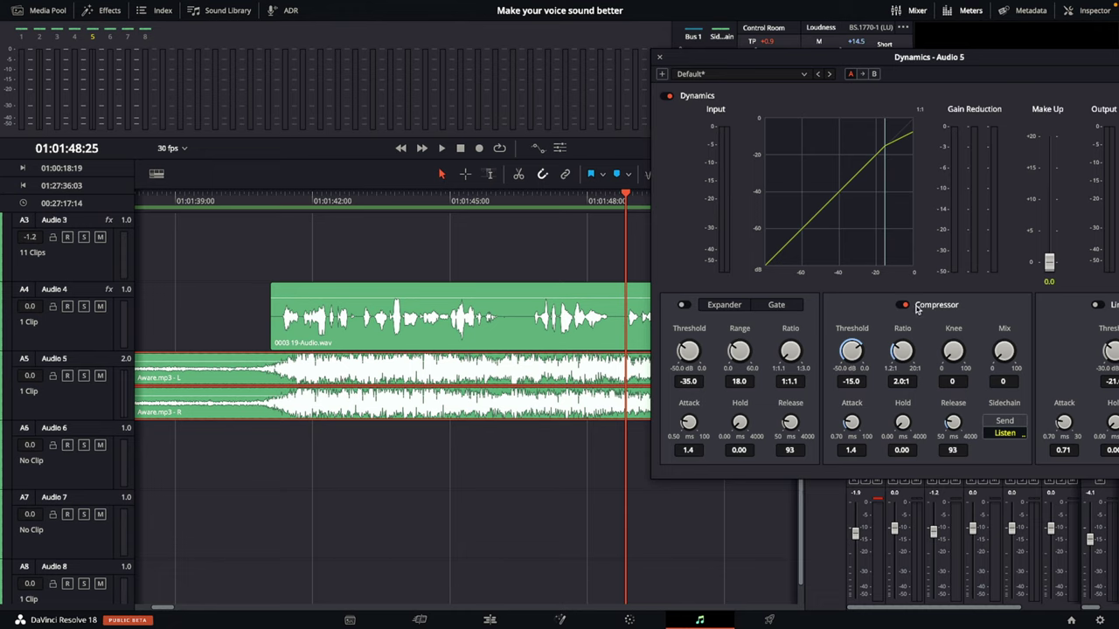
Step: Play the voice over the sidechained music from just before the voice clip starts
click(271, 200)
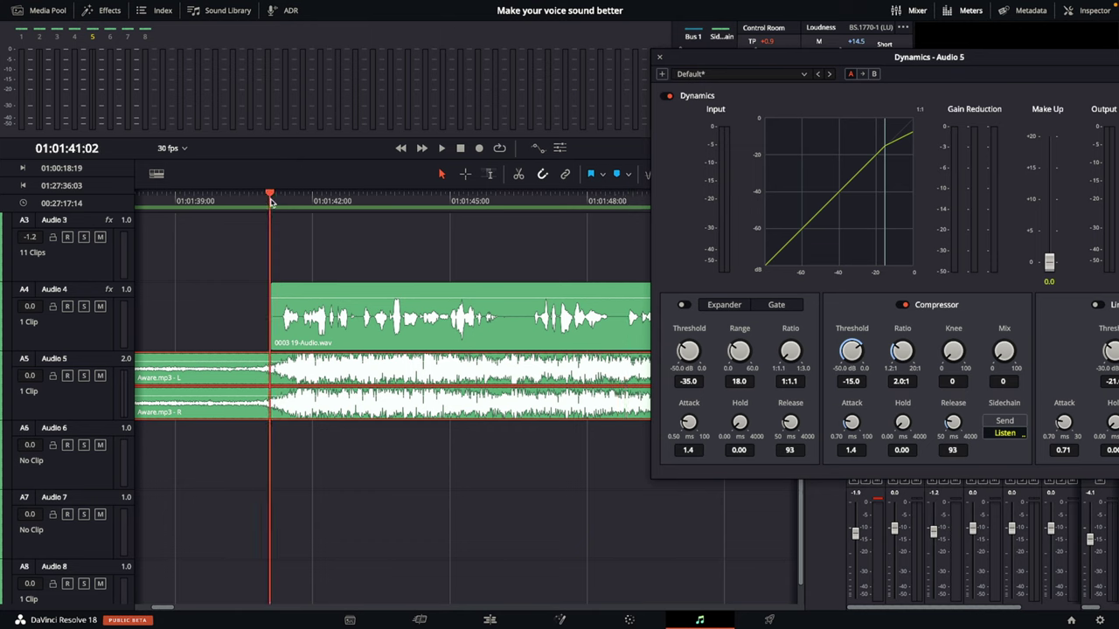
click(257, 200)
key(space)
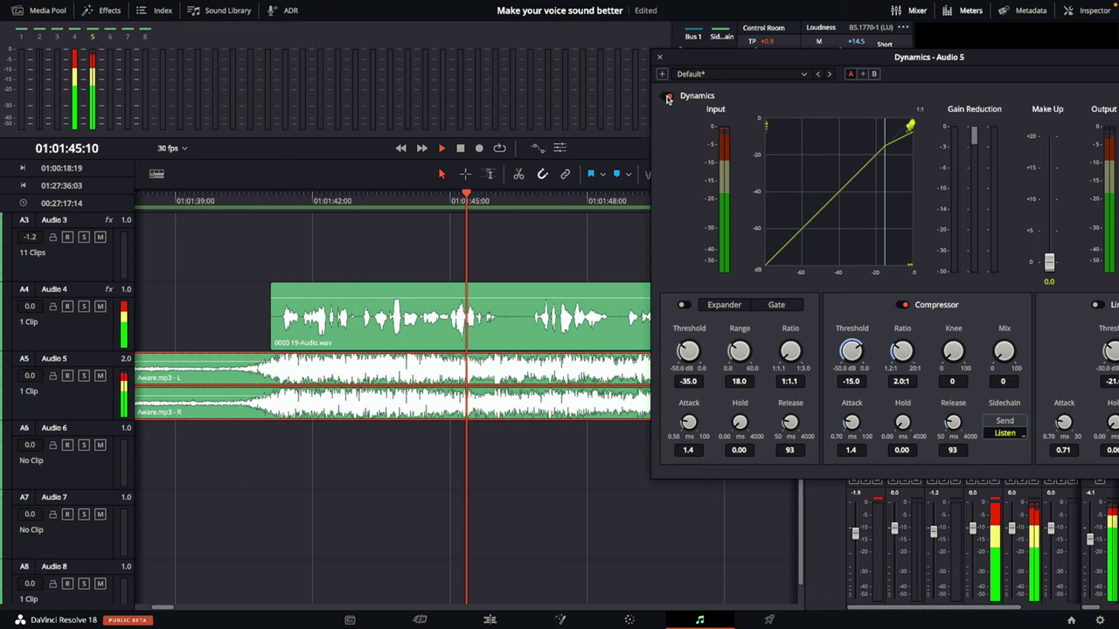
key(space)
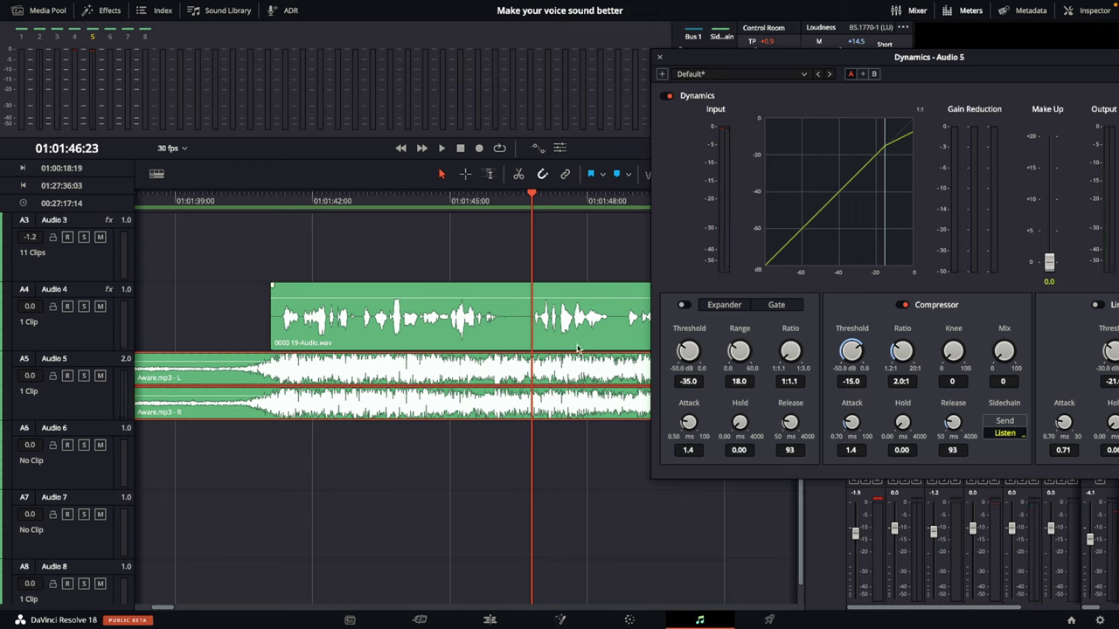
Step: Set the music compressor's threshold to -17.0 dB, ratio to 2.4:1 and attack to 0.70 ms, and play from the voice clip's start
drag(858, 348, 846, 348)
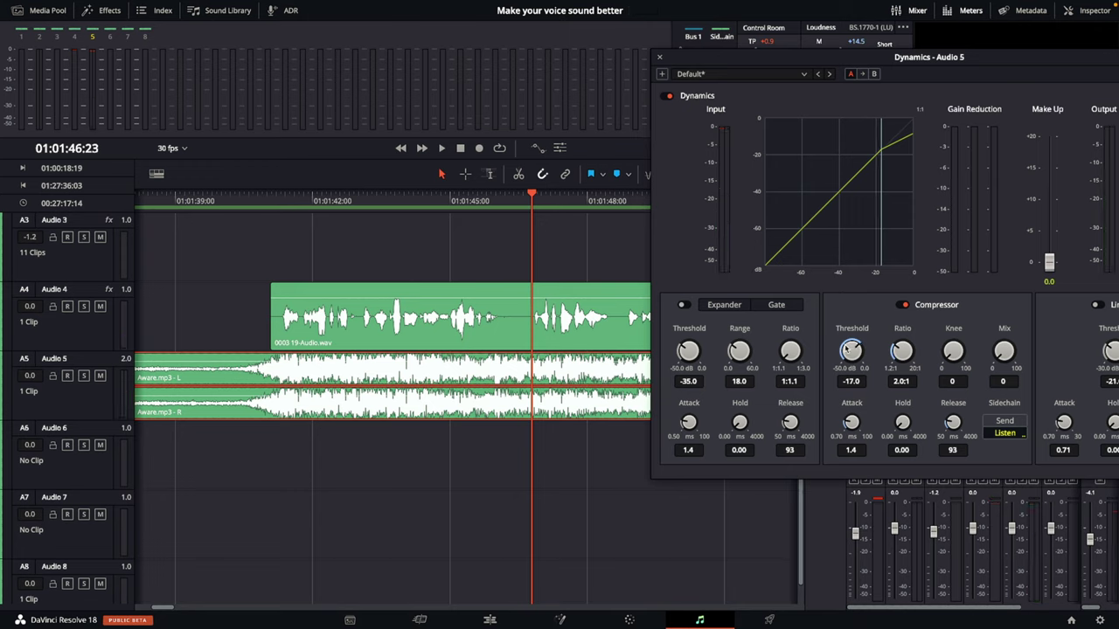
drag(850, 428, 846, 435)
click(270, 201)
key(space)
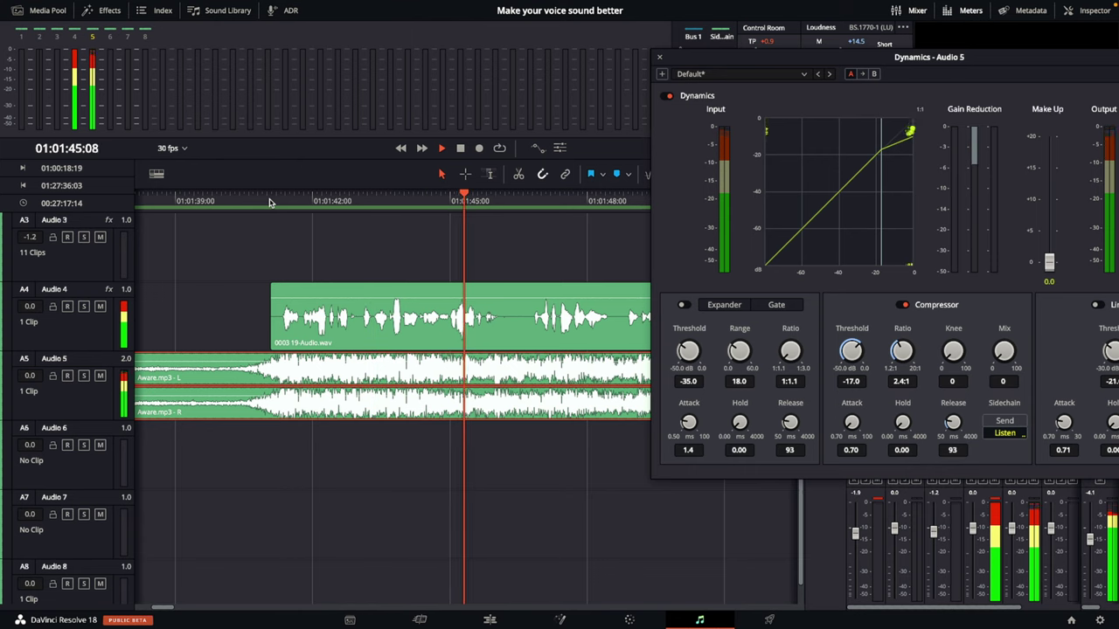
key(space)
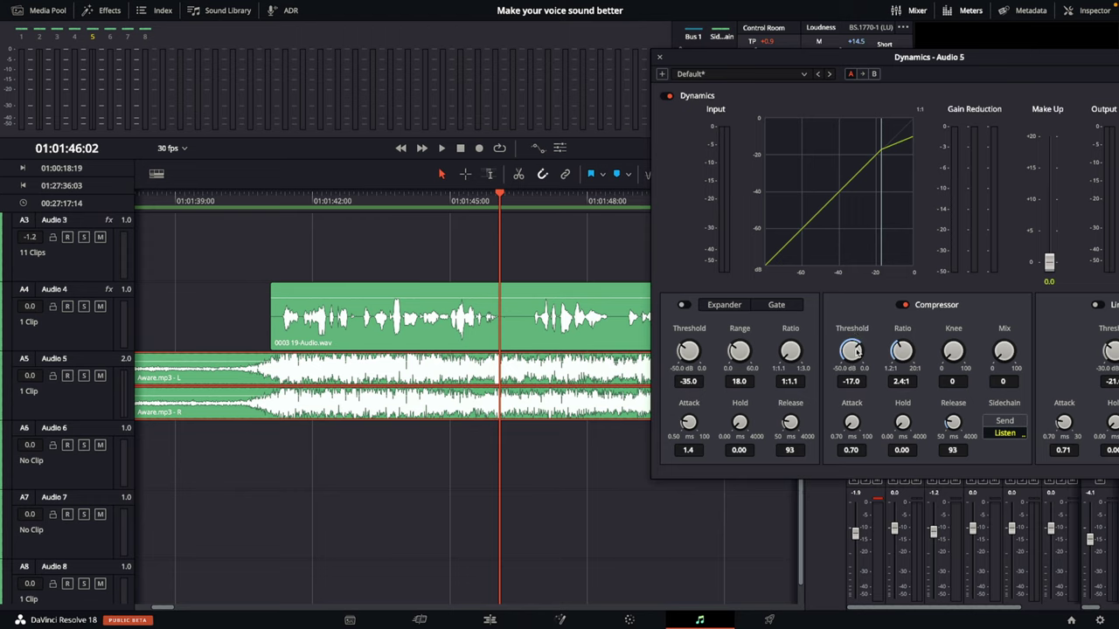
Step: Replay from the voice clip's start while adjusting the music compressor's threshold to -17.8 dB
click(273, 201)
key(space)
drag(851, 349, 870, 333)
key(space)
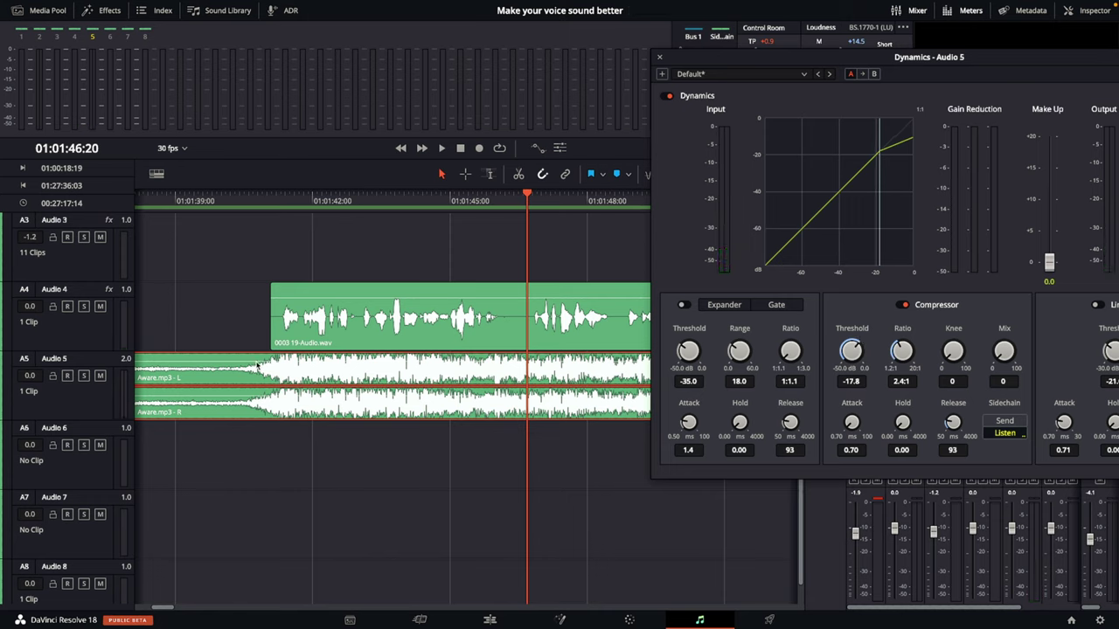
Step: Lower the music clip's volume to -8.7 dB, and set its compressor threshold to -16.1 dB while playing the mix
drag(255, 365, 254, 359)
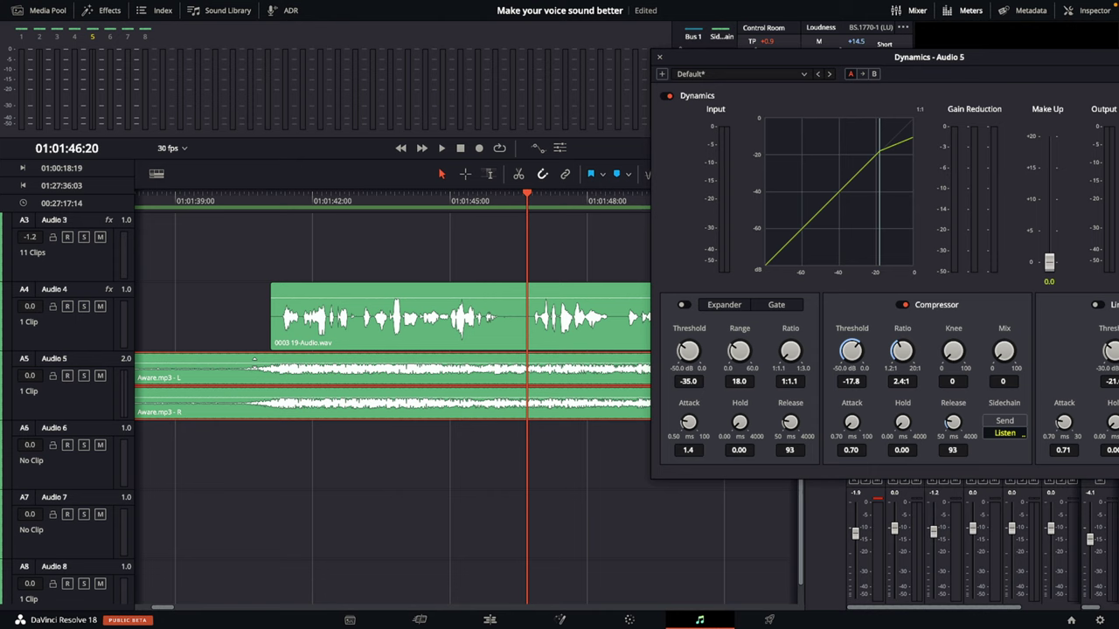
click(266, 205)
key(space)
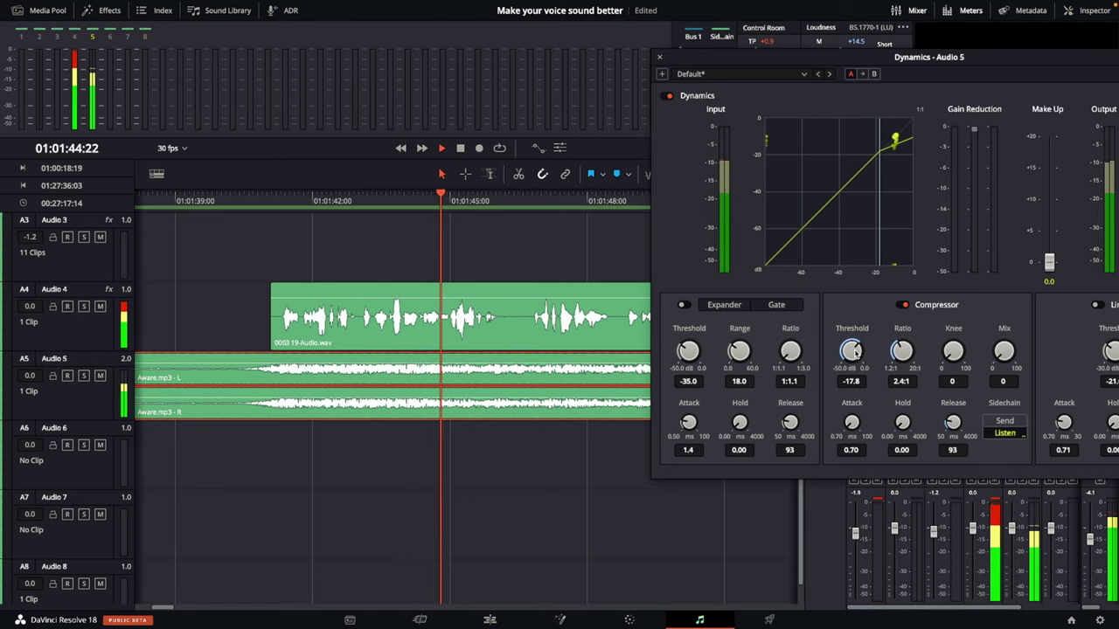
drag(852, 350, 863, 350)
key(space)
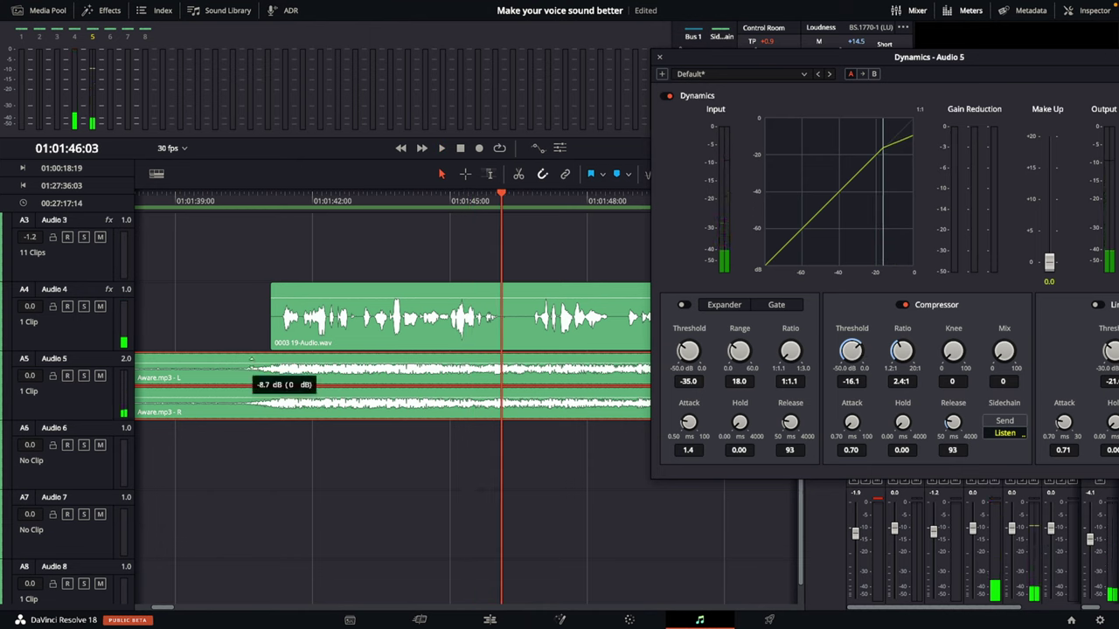
Step: Raise the music clip's volume to about -5.9 dB and play from the voice clip's start
drag(251, 358, 253, 359)
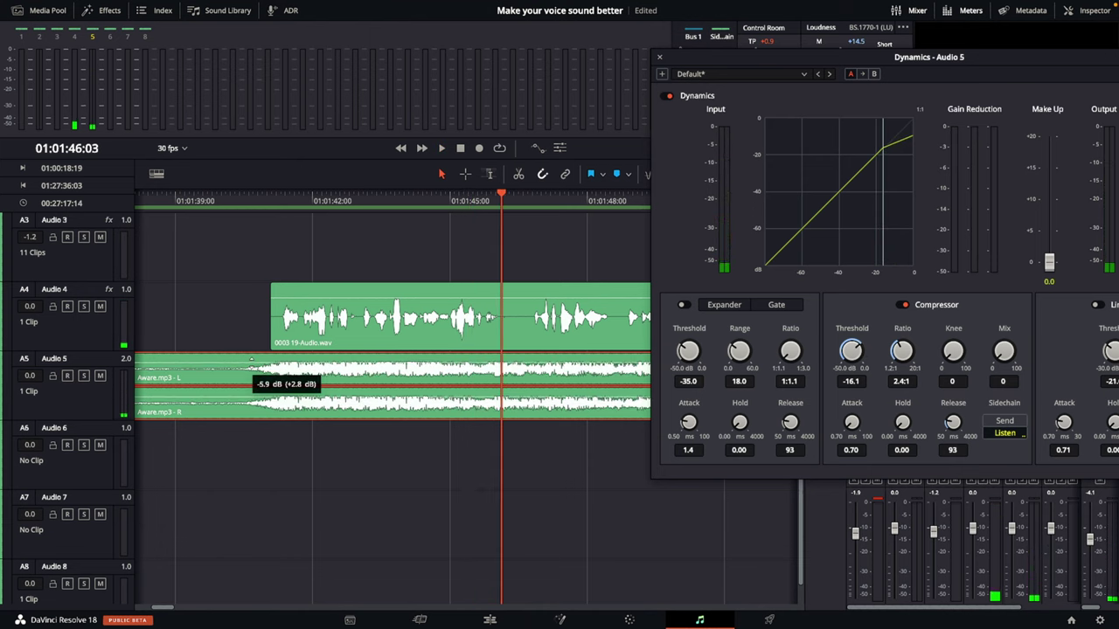
click(270, 207)
key(space)
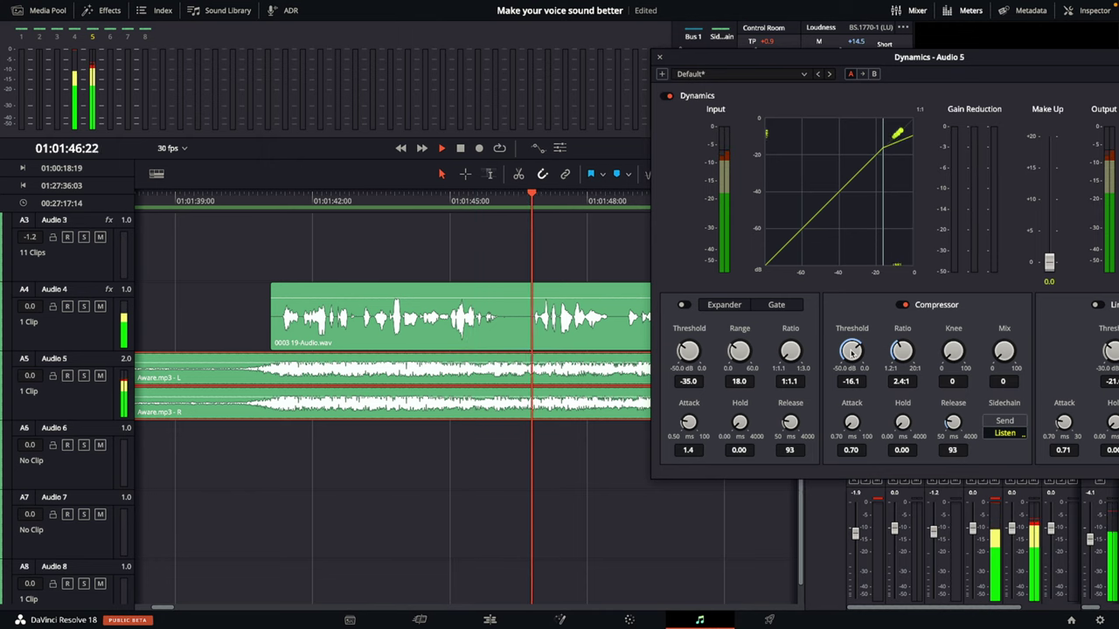
Step: Set the music compressor's threshold to -16.8 dB and release to 66 ms during playback
drag(852, 352, 854, 350)
drag(953, 422, 952, 426)
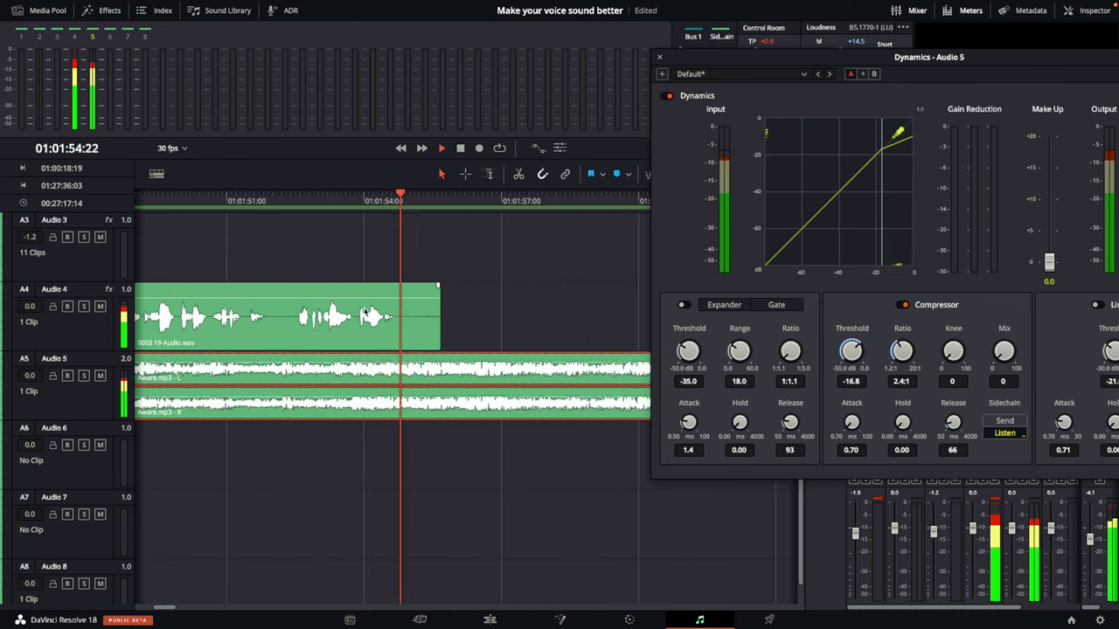
key(space)
scroll(196, 206, left, 5)
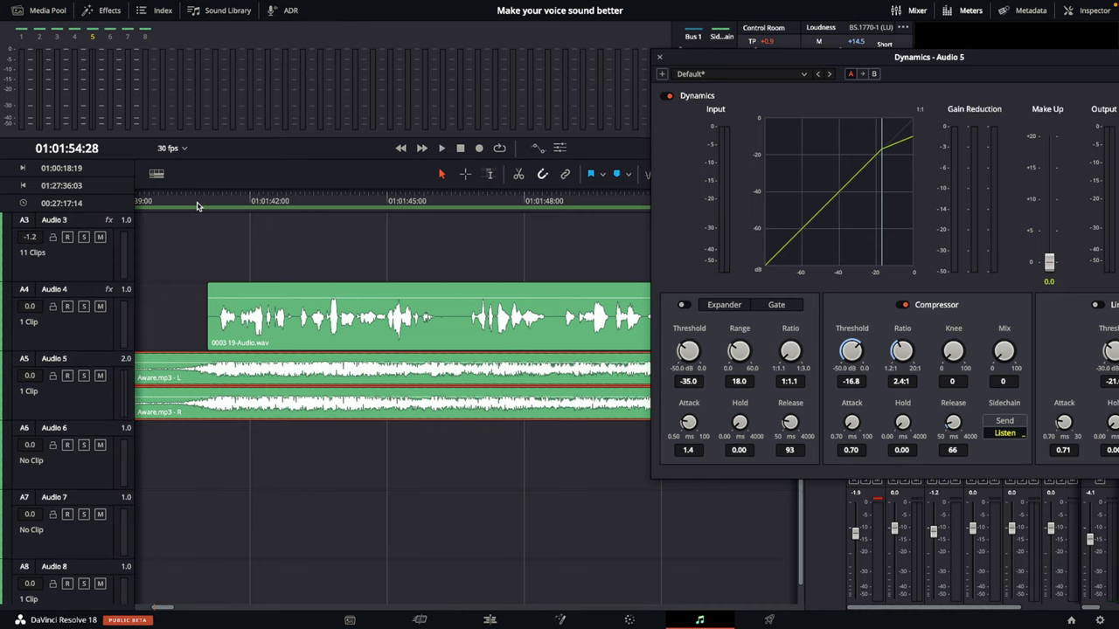
Step: On the Edit page, split the Audio 5 music clip at the end of the voice clip
click(489, 620)
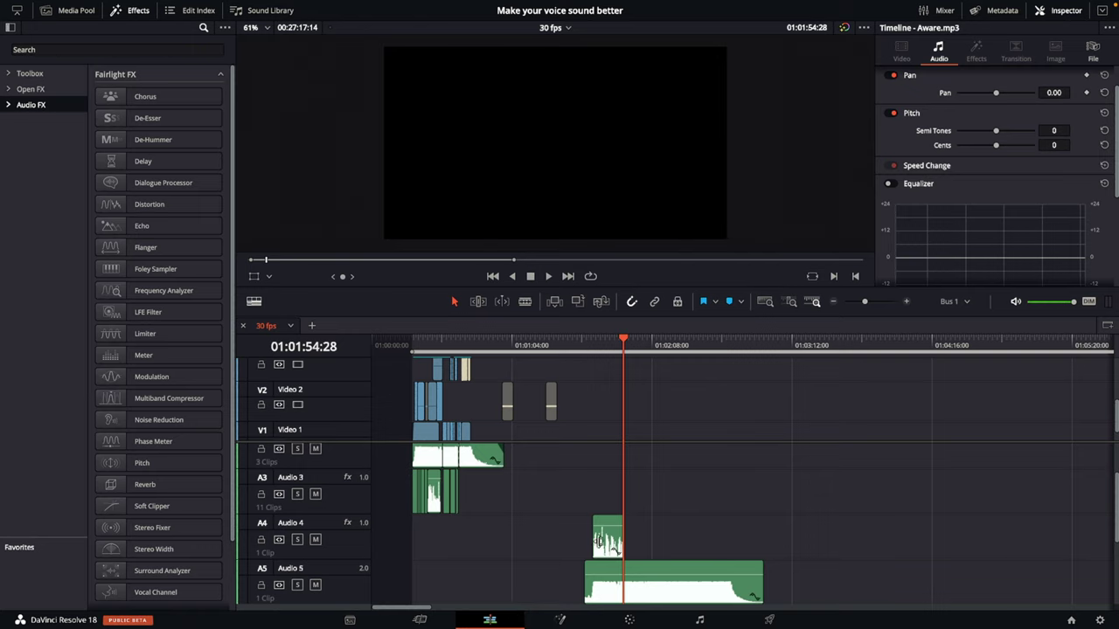
scroll(689, 524, down, 4)
click(907, 302)
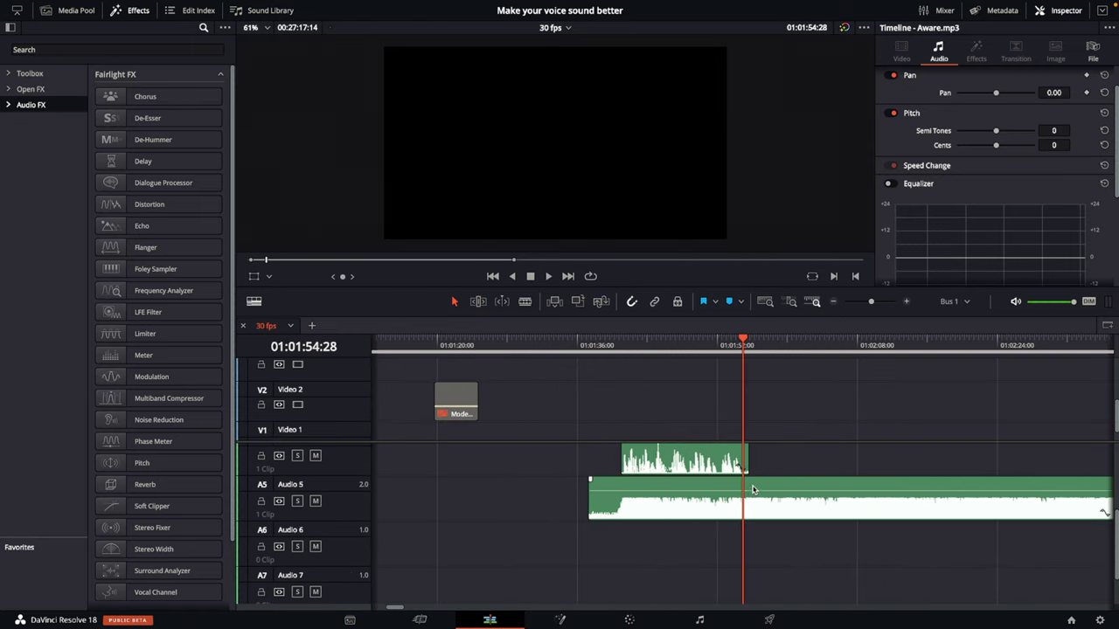
key(b)
click(744, 499)
key(a)
Step: Turn on the equalizer for the music section under the voice, and enable Band 4 as a high cut down near 250 Hz
click(662, 502)
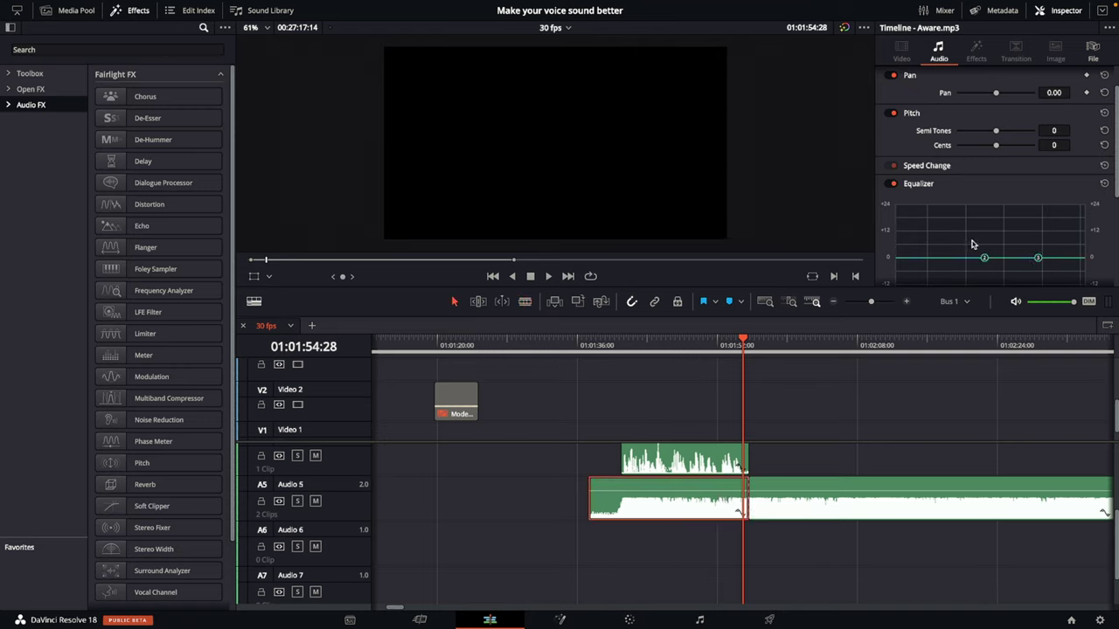
scroll(973, 245, down, 2)
scroll(1040, 214, down, 1)
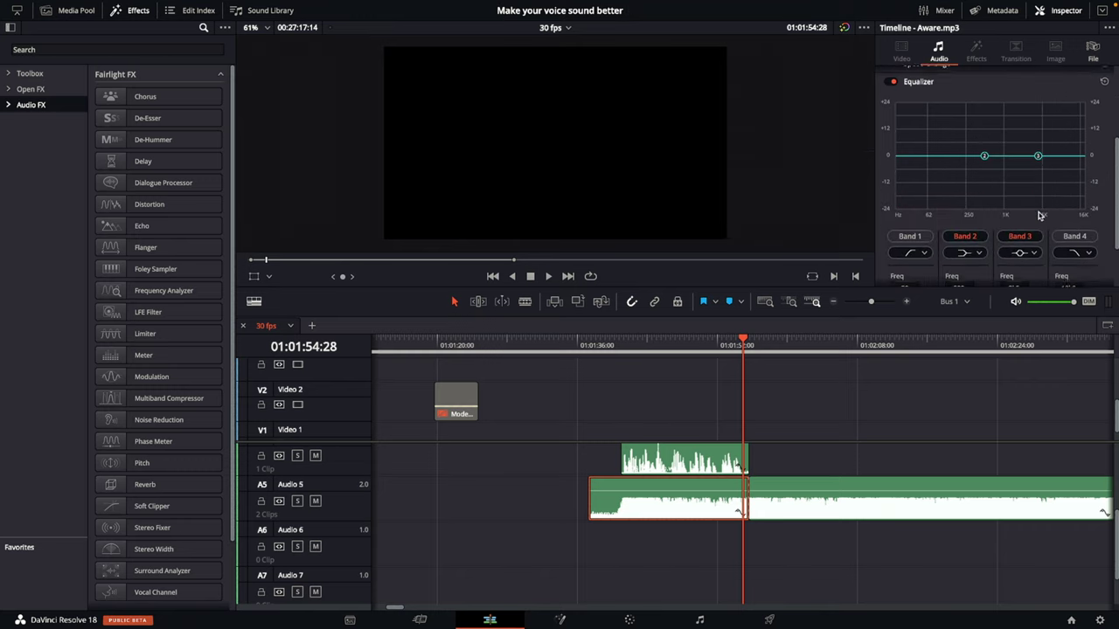
click(1074, 234)
drag(1066, 156, 970, 157)
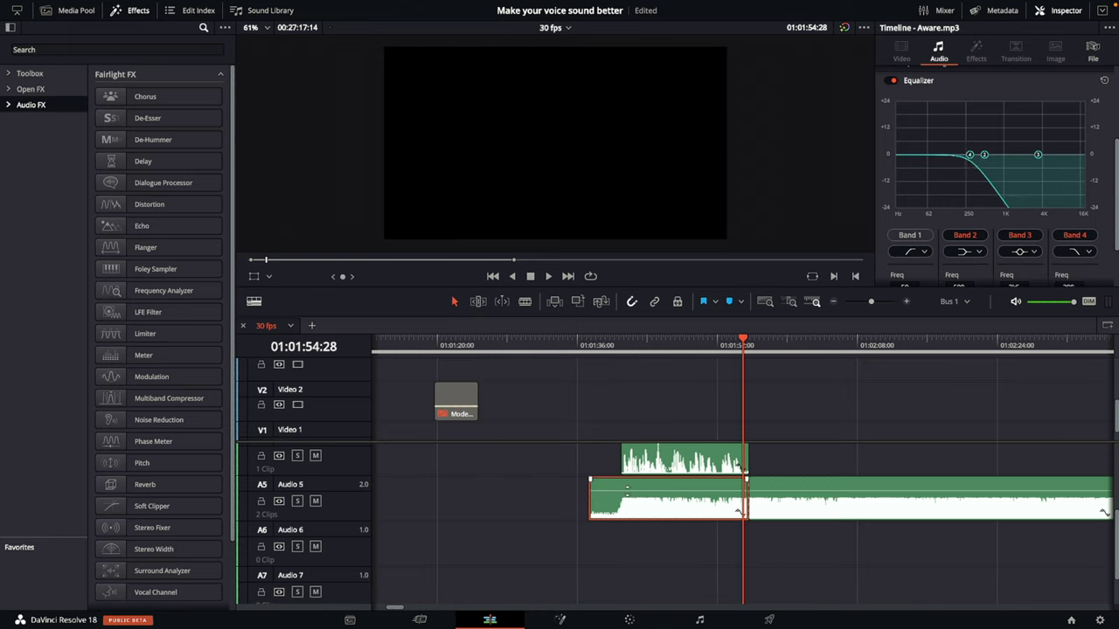
Step: Split the Audio 5 music clip at the start of the voice clip
drag(744, 344, 621, 345)
key(ctrl+b)
click(670, 345)
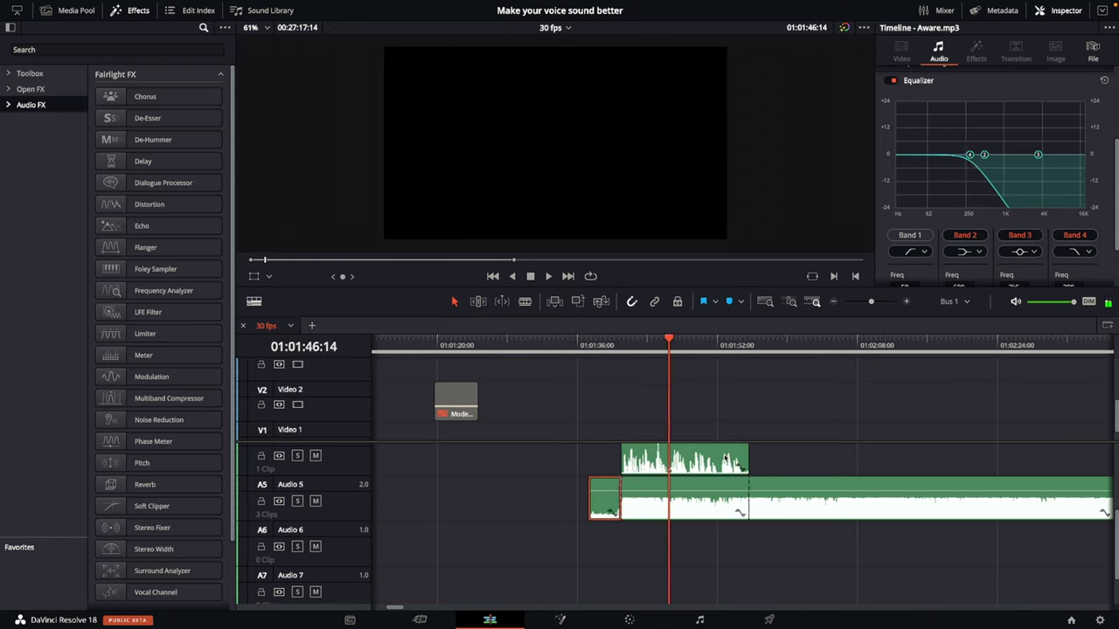
Step: Turn off the equalizer on the music's intro section and add a Cross Fade 0 dB at the cut where the voice starts
click(672, 504)
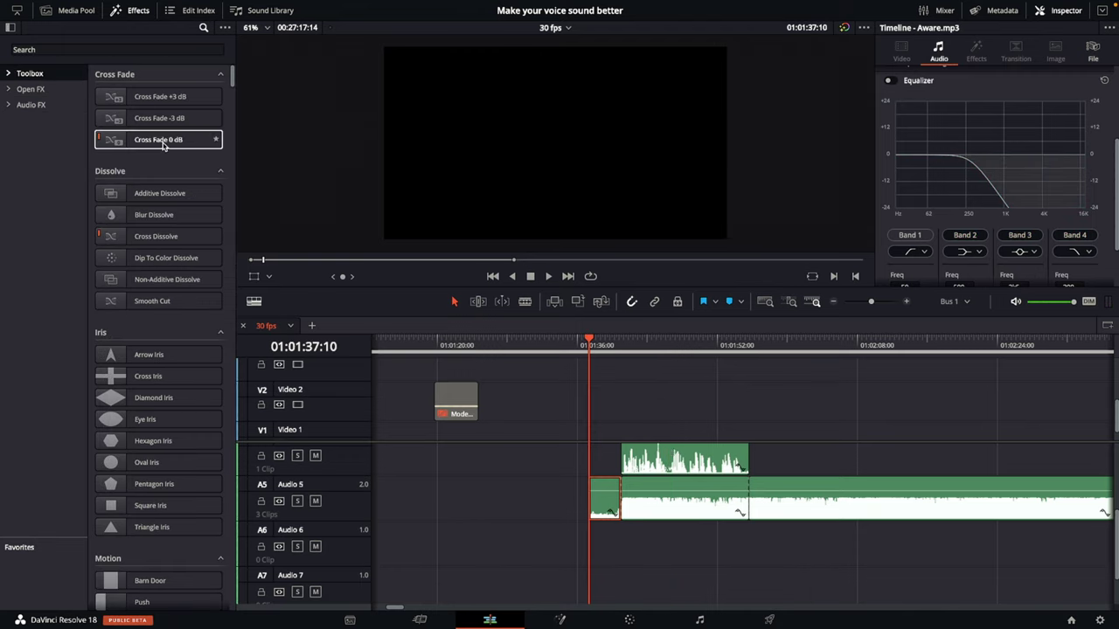
drag(164, 140, 620, 495)
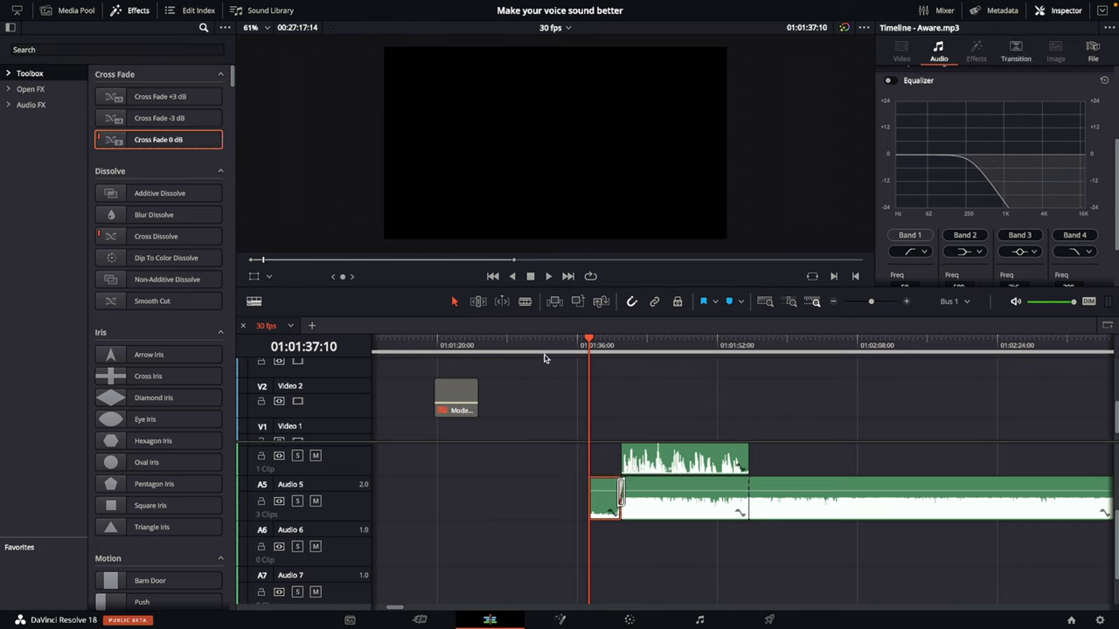